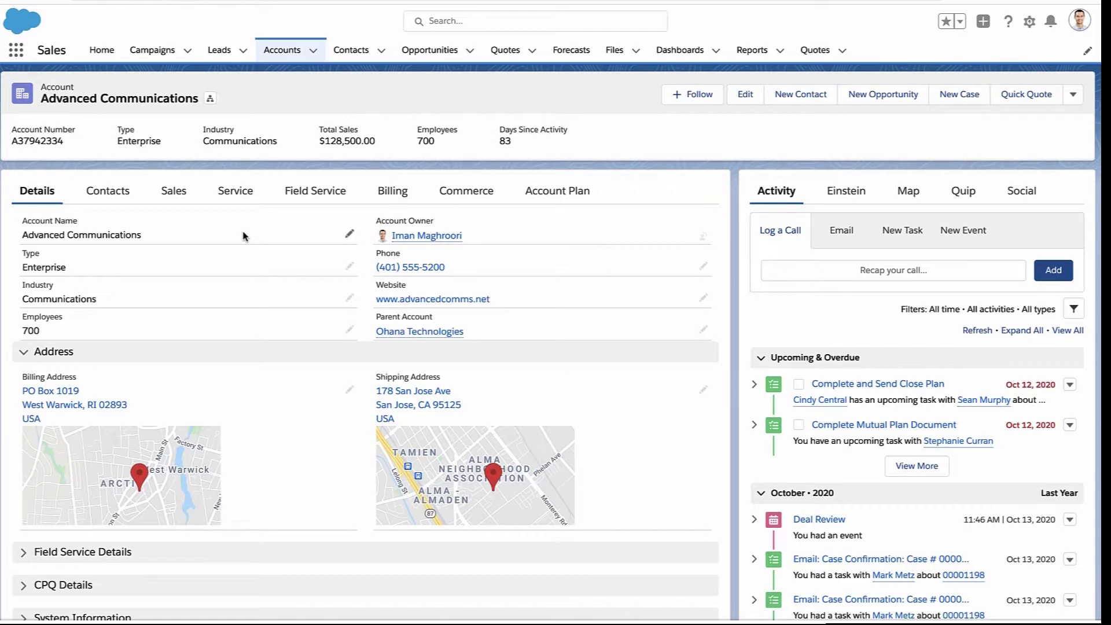
Step: Set the Advanced Communications account's employee count to 900 and save the record
{"action": "double_click", "coordinate": [203, 324]}
{"action": "type", "text": "90"}
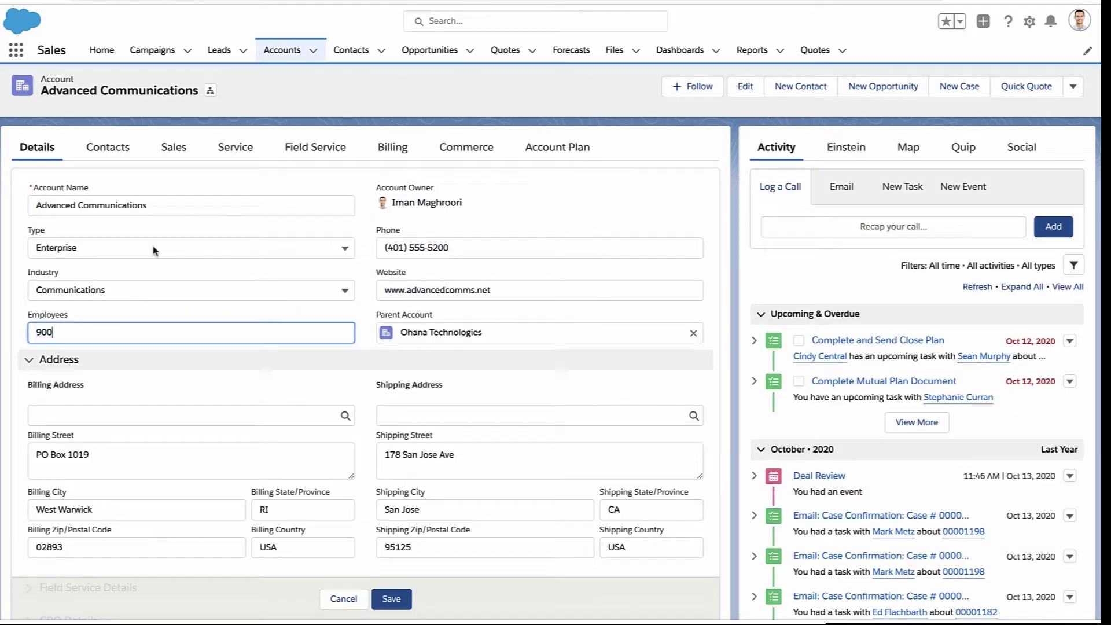
{"action": "type", "text": "0"}
{"action": "left_click", "coordinate": [394, 599]}
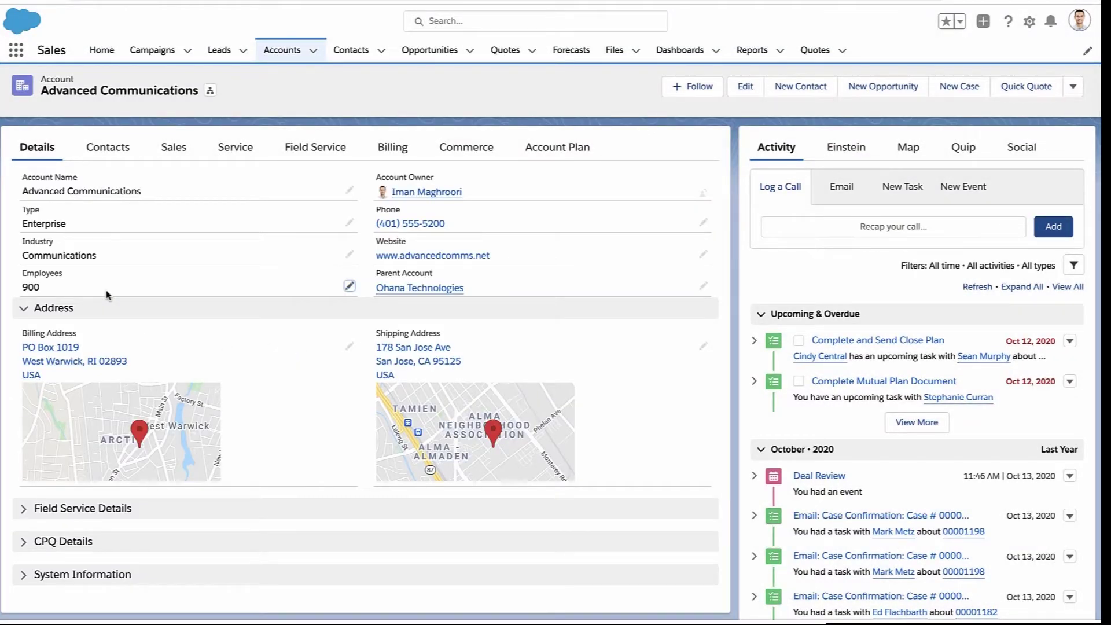
Step: Review the account's related contacts, its opportunities, quotes, orders and invoices, and its service cases and assets
{"action": "left_click", "coordinate": [126, 155]}
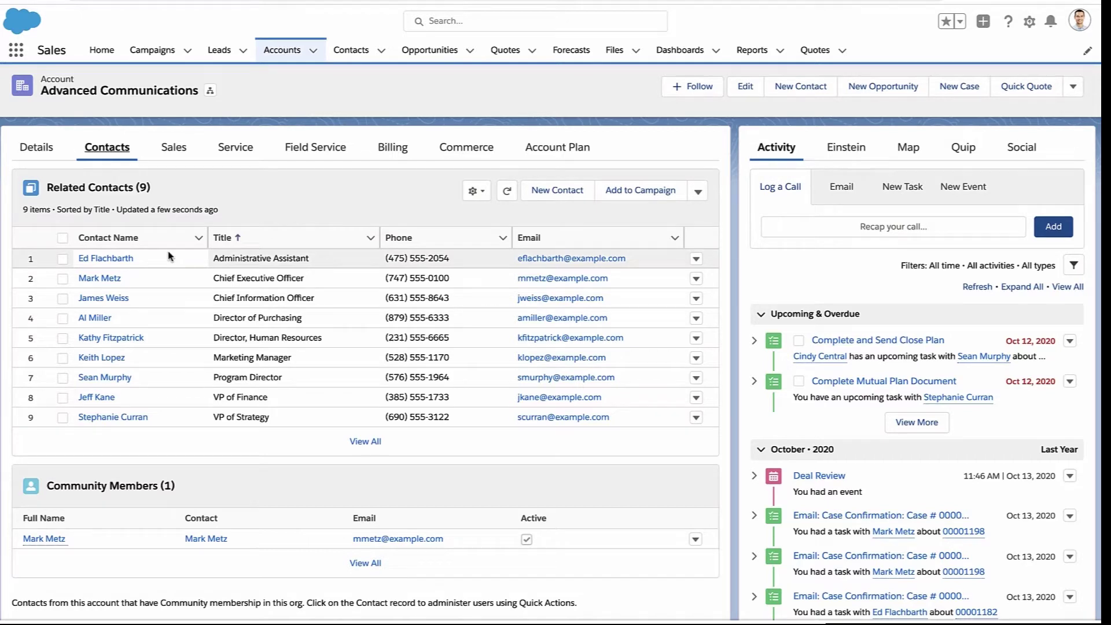
{"action": "left_click", "coordinate": [175, 152]}
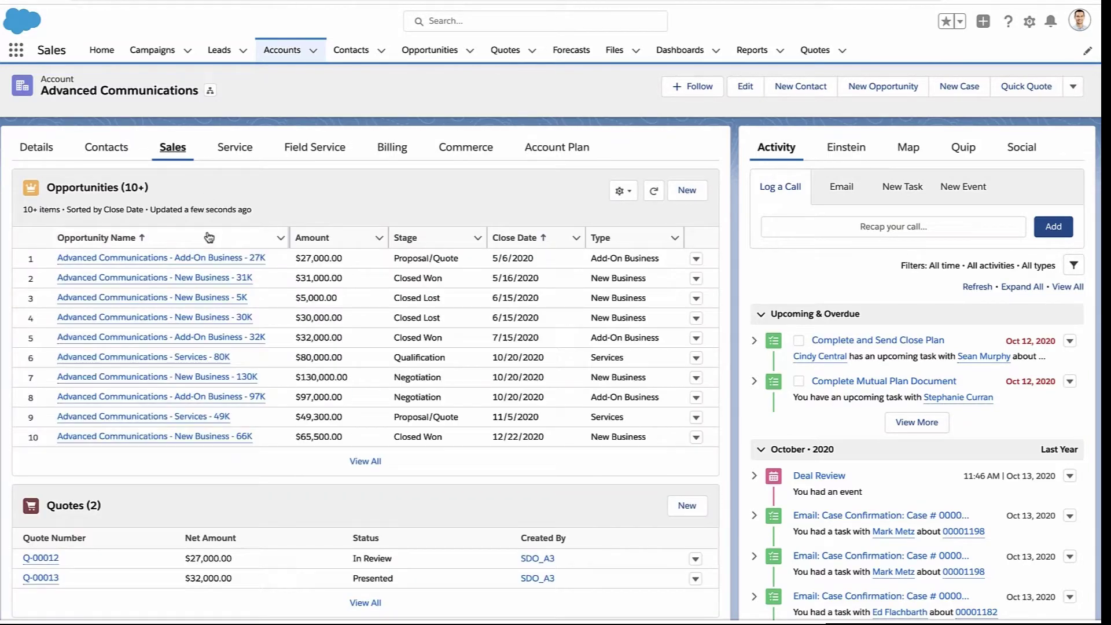
{"action": "scroll", "coordinate": [207, 238], "scroll_direction": "down", "scroll_amount": 3}
{"action": "scroll", "coordinate": [207, 238], "scroll_direction": "down", "scroll_amount": 4}
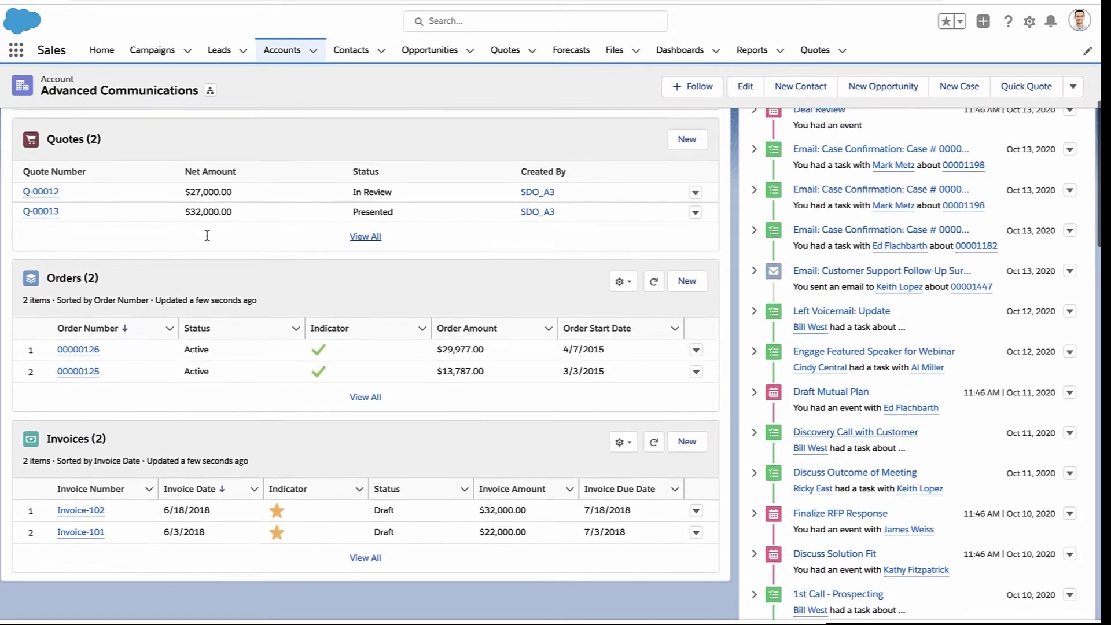
{"action": "scroll", "coordinate": [208, 239], "scroll_direction": "up", "scroll_amount": 5}
{"action": "scroll", "coordinate": [208, 238], "scroll_direction": "up", "scroll_amount": 3}
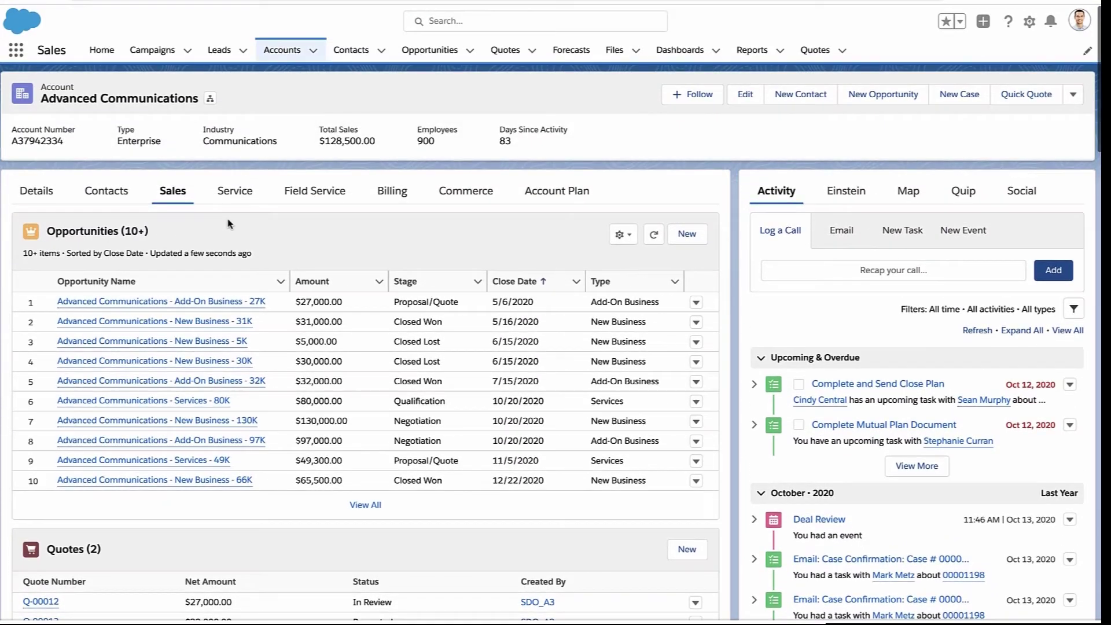
{"action": "left_click", "coordinate": [235, 191]}
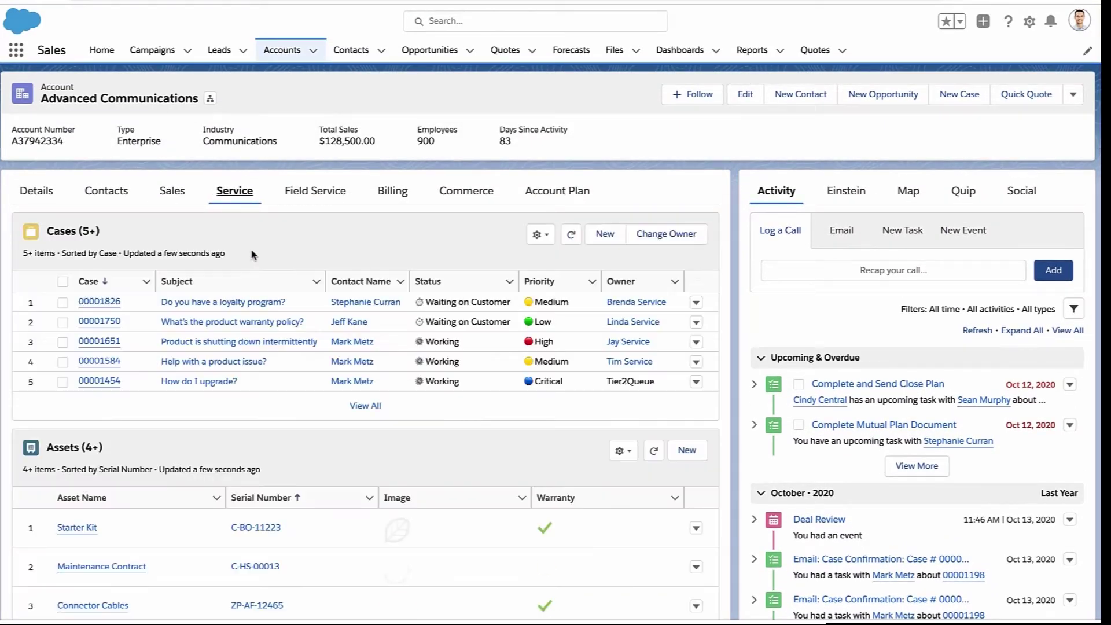
{"action": "scroll", "coordinate": [237, 268], "scroll_direction": "down", "scroll_amount": 3}
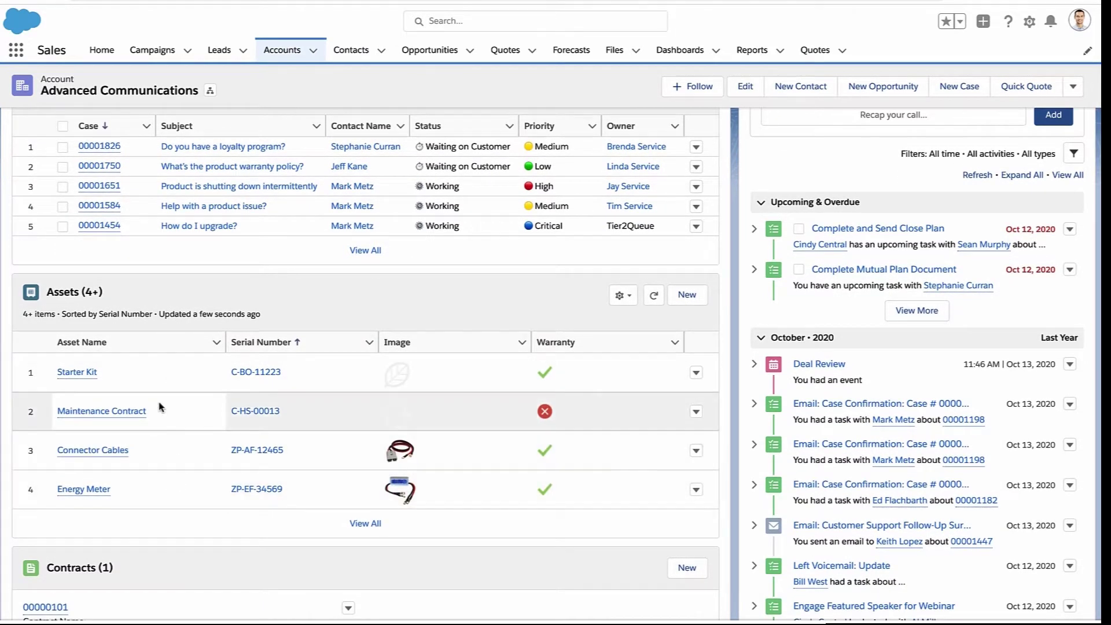
Step: Open the Starter Kit asset, clear its related account, reselect Advanced Communications and save the asset
{"action": "left_click", "coordinate": [90, 375]}
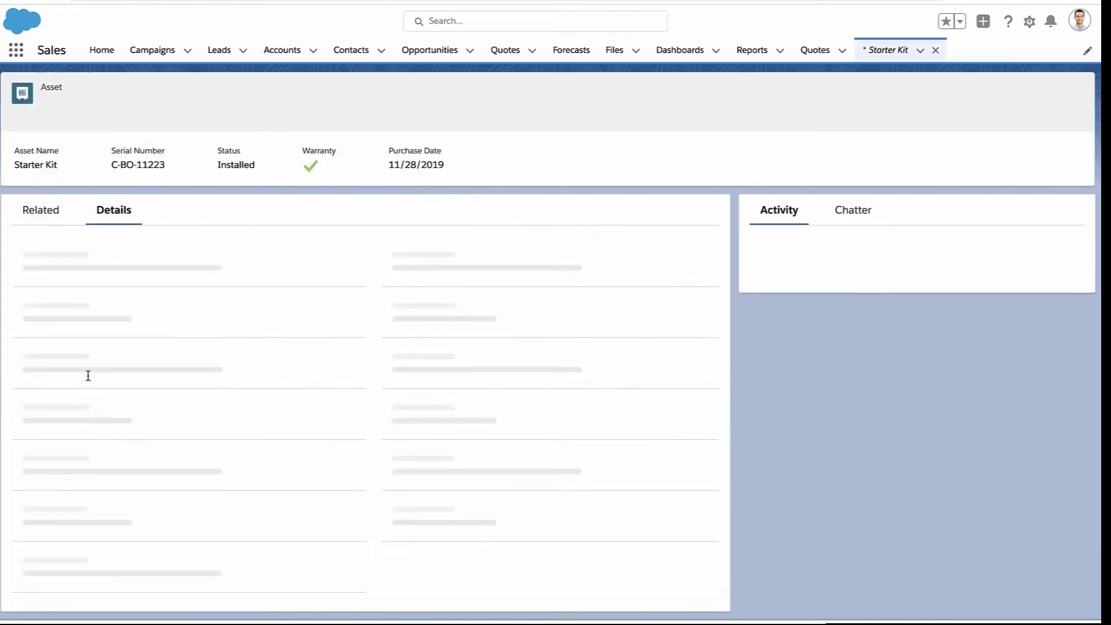
{"action": "scroll", "coordinate": [88, 376], "scroll_direction": "down", "scroll_amount": 1}
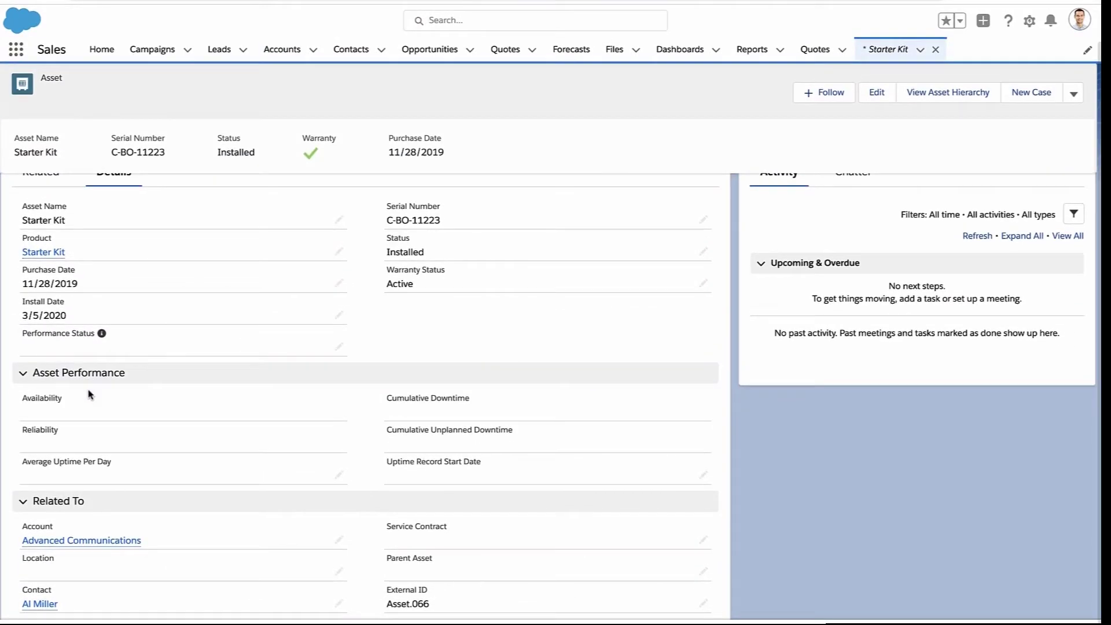
{"action": "left_click_drag", "start_coordinate": [22, 524], "coordinate": [55, 529]}
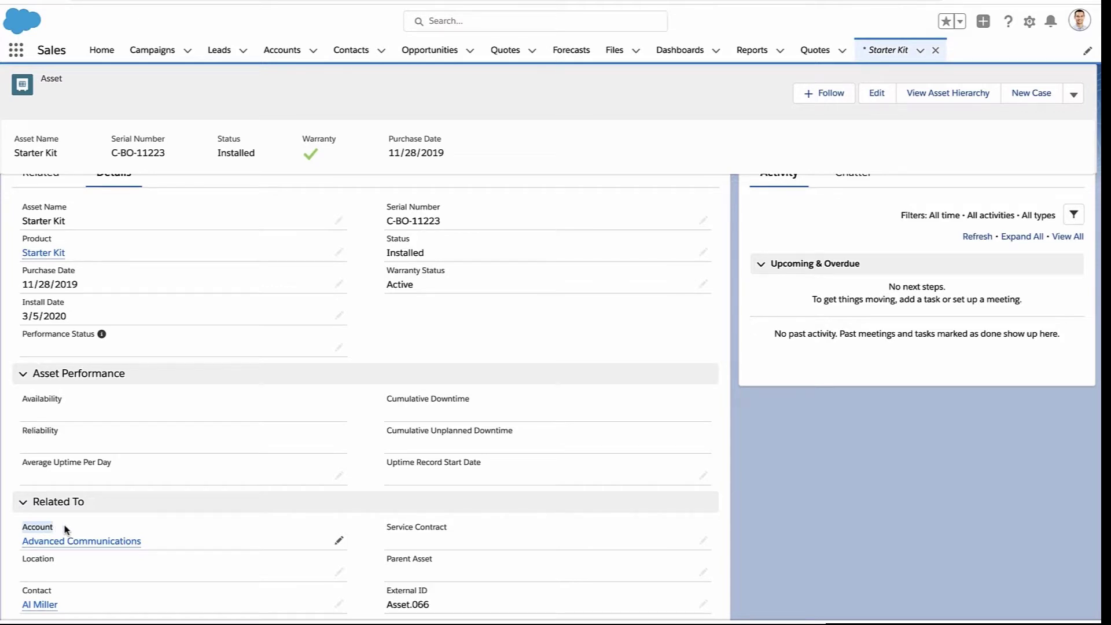
{"action": "left_click", "coordinate": [67, 530]}
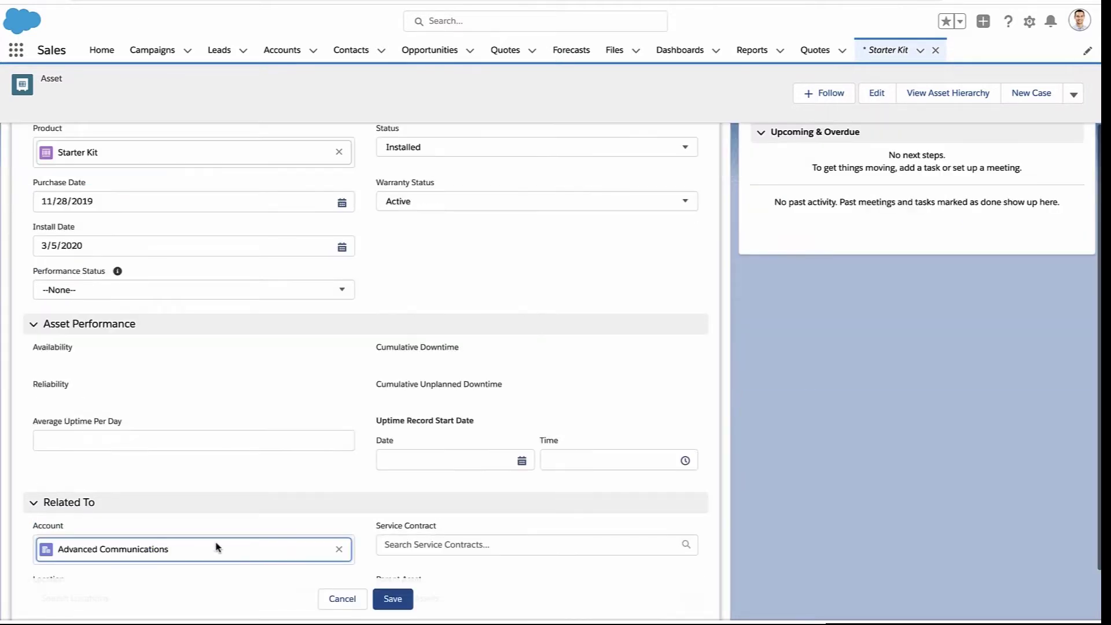
{"action": "left_click", "coordinate": [338, 547]}
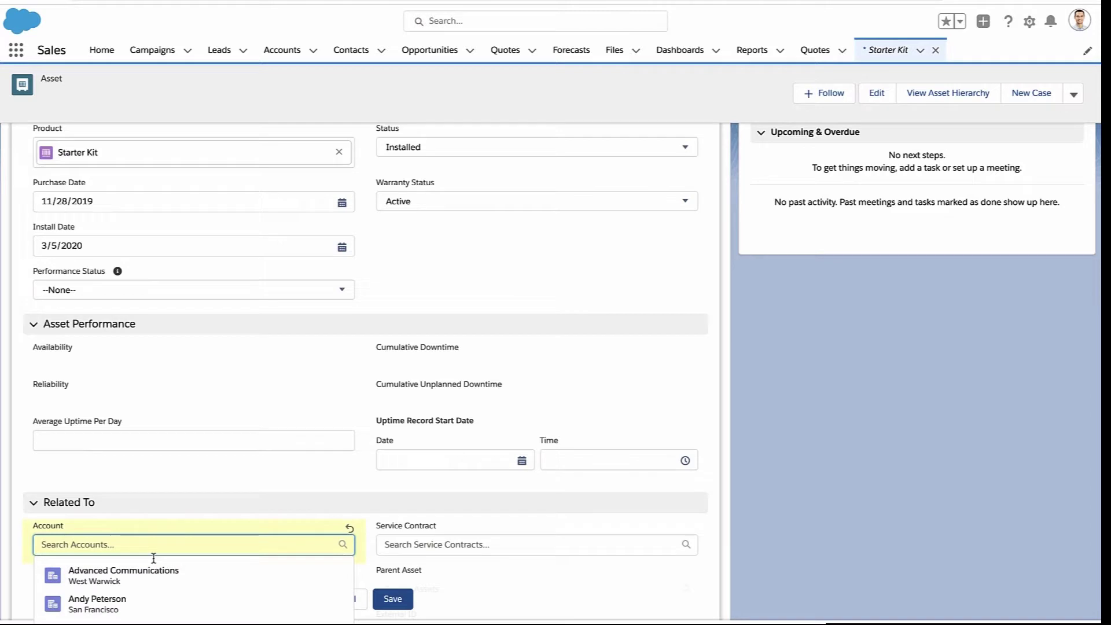
{"action": "scroll", "coordinate": [140, 545], "scroll_direction": "down", "scroll_amount": 2}
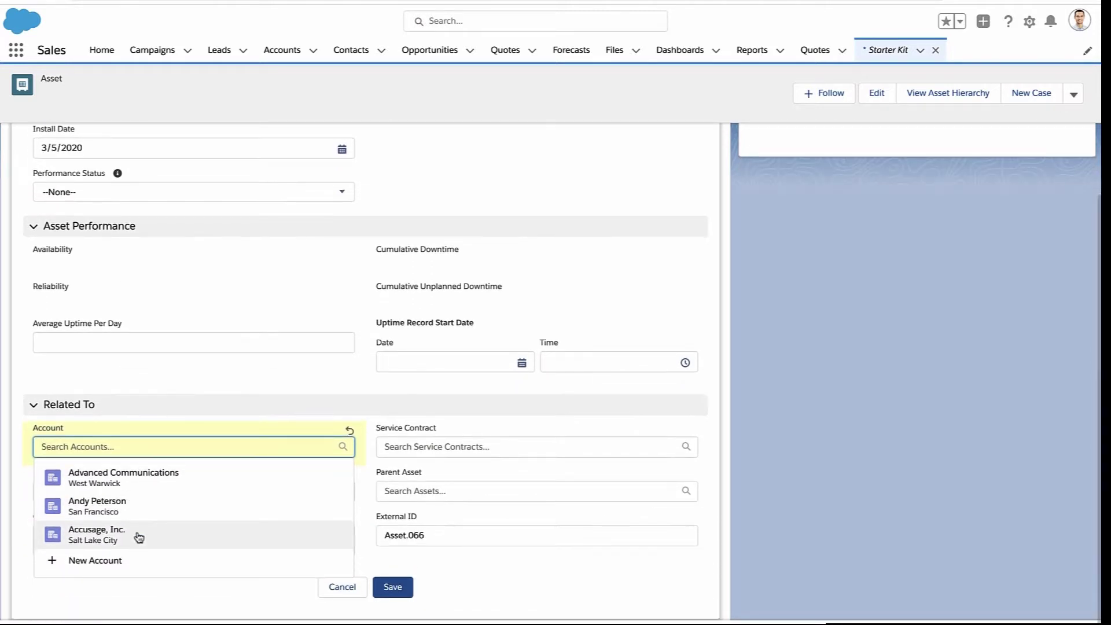
{"action": "left_click", "coordinate": [126, 472]}
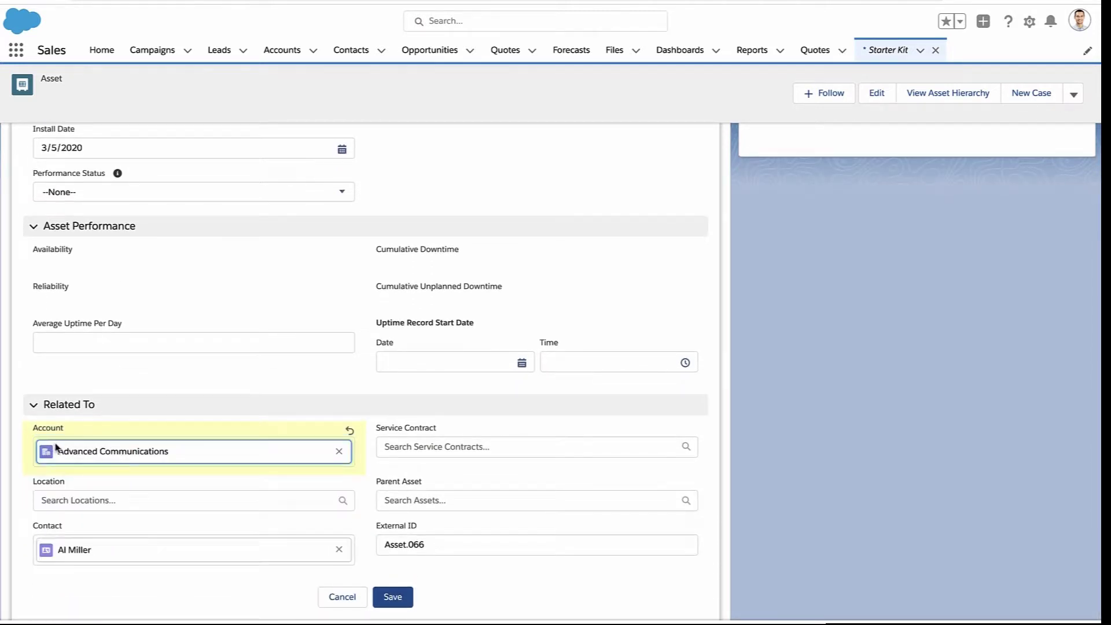
{"action": "left_click", "coordinate": [392, 597]}
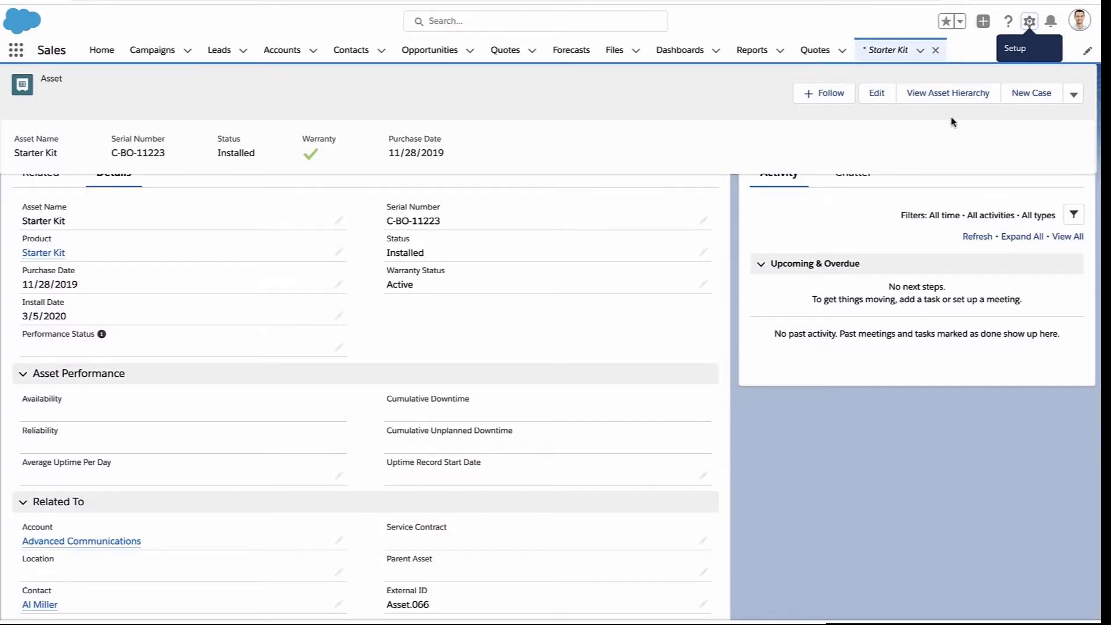
Step: Open the Object Manager in Setup, dismiss the record pages notice, and start a new custom object
{"action": "left_click", "coordinate": [1028, 22]}
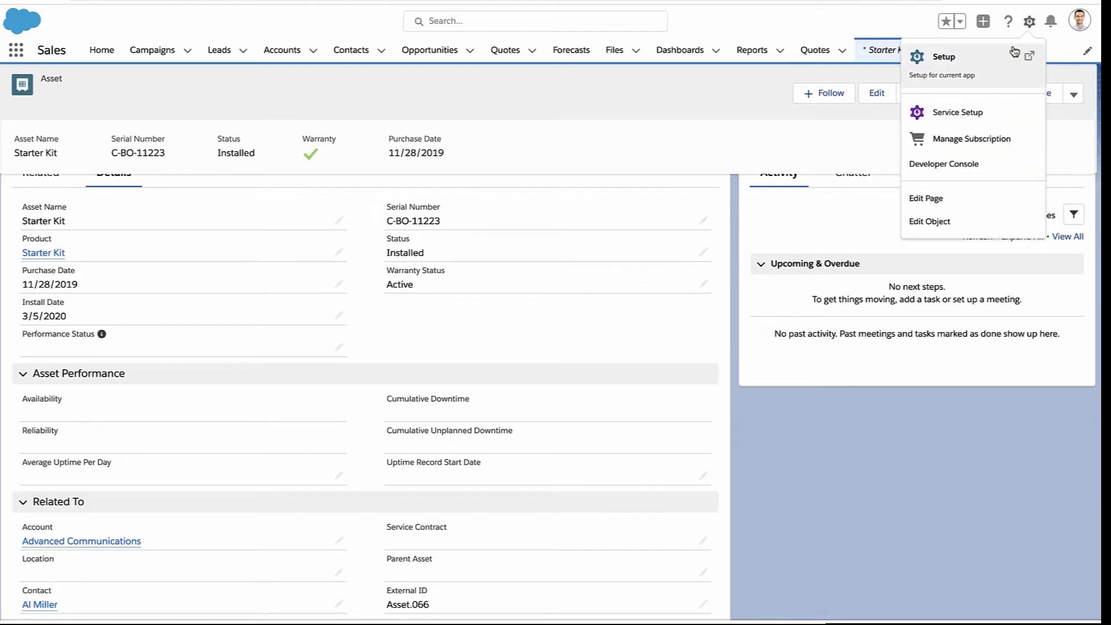
{"action": "left_click", "coordinate": [1014, 52]}
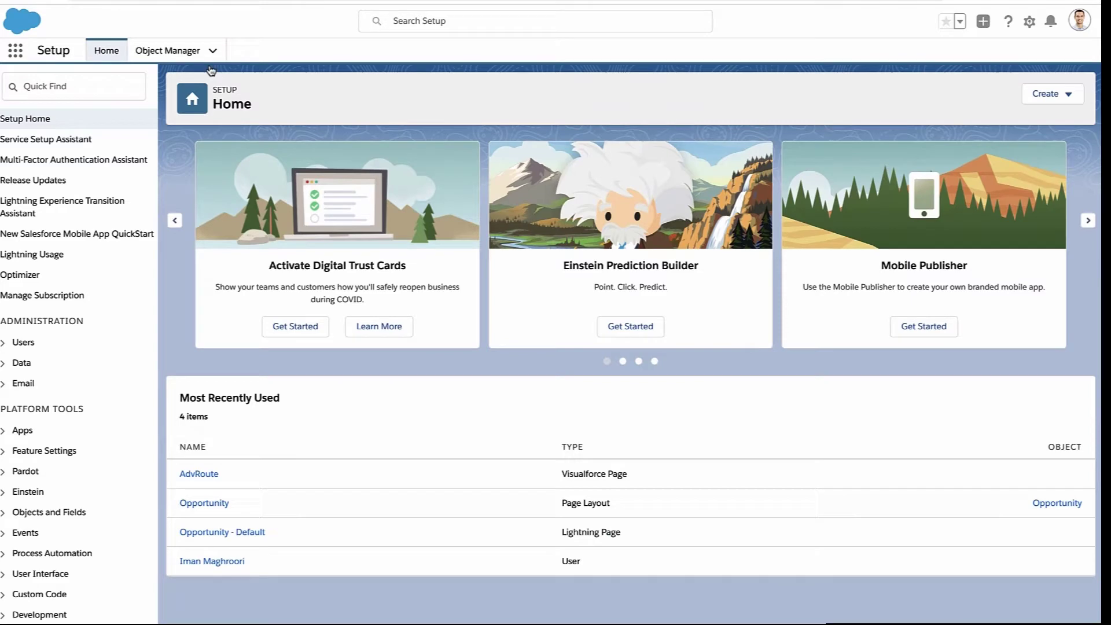
{"action": "left_click", "coordinate": [200, 52]}
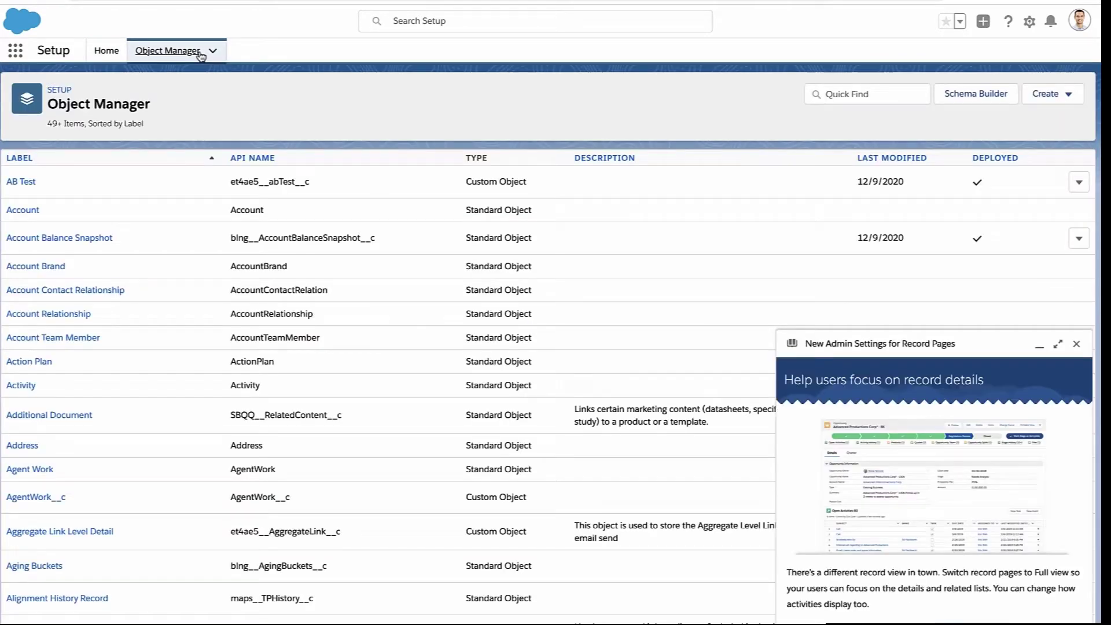
{"action": "left_click", "coordinate": [1077, 346]}
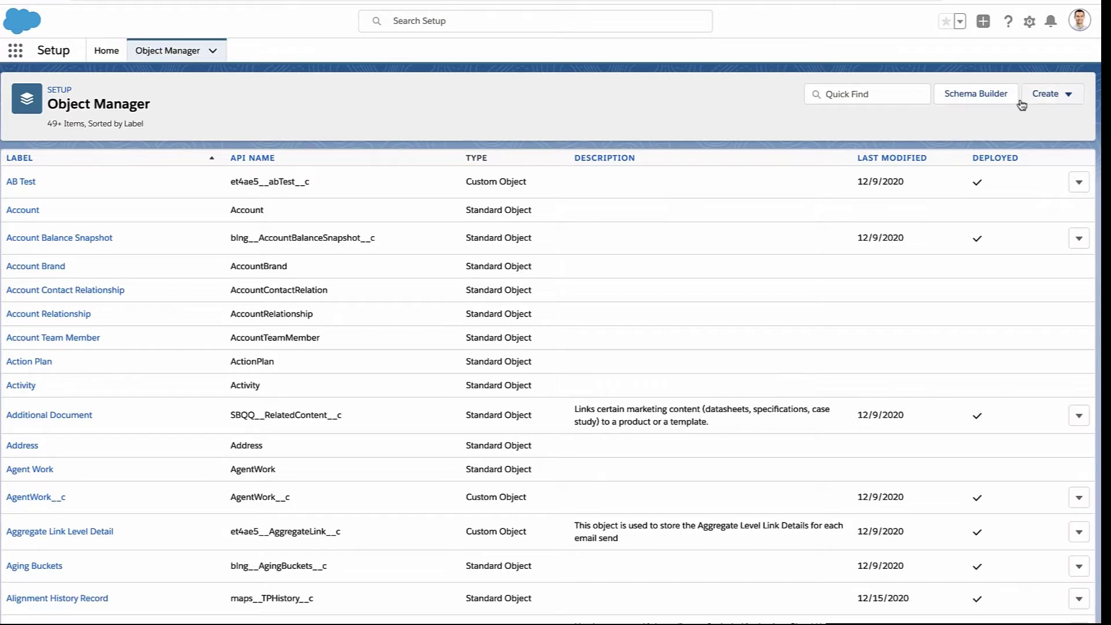
{"action": "left_click", "coordinate": [1050, 95]}
{"action": "left_click", "coordinate": [1017, 136]}
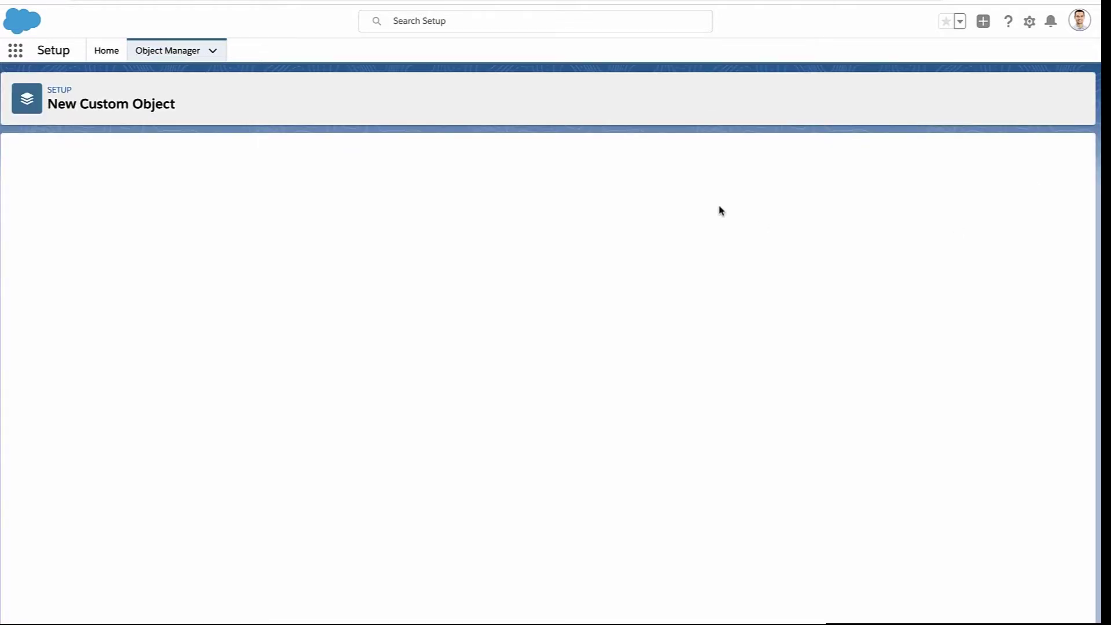
Step: Label the custom object Inspection with the plural Inspections, and mark it as starting with a vowel sound
{"action": "type", "text": "Inspection"}
{"action": "key", "text": "Tab"}
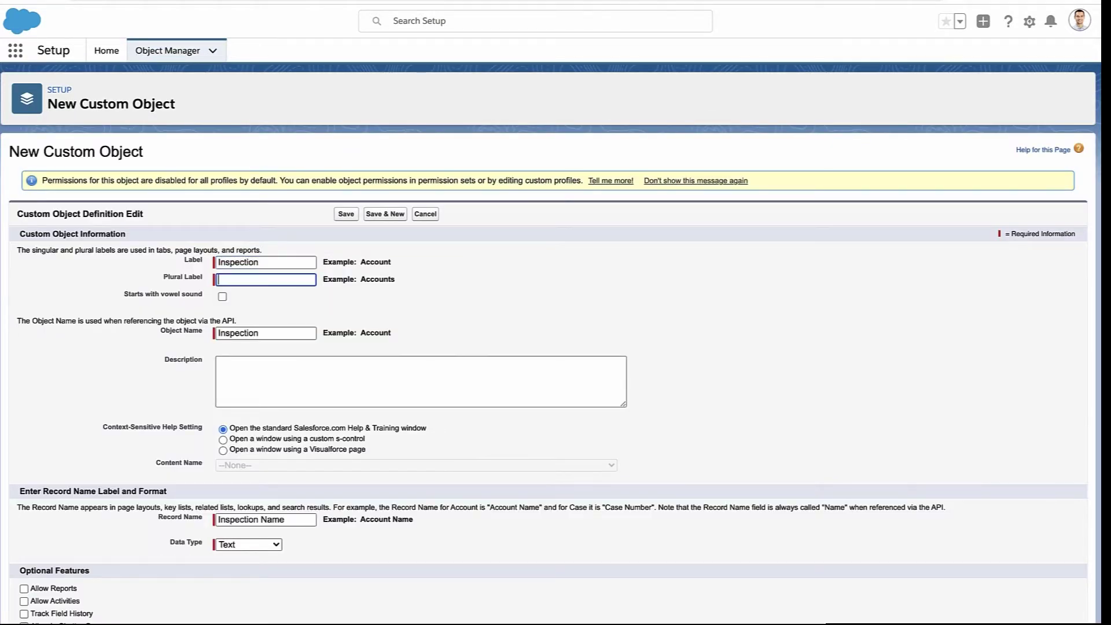
{"action": "type", "text": "Inspections"}
{"action": "key", "text": "Tab"}
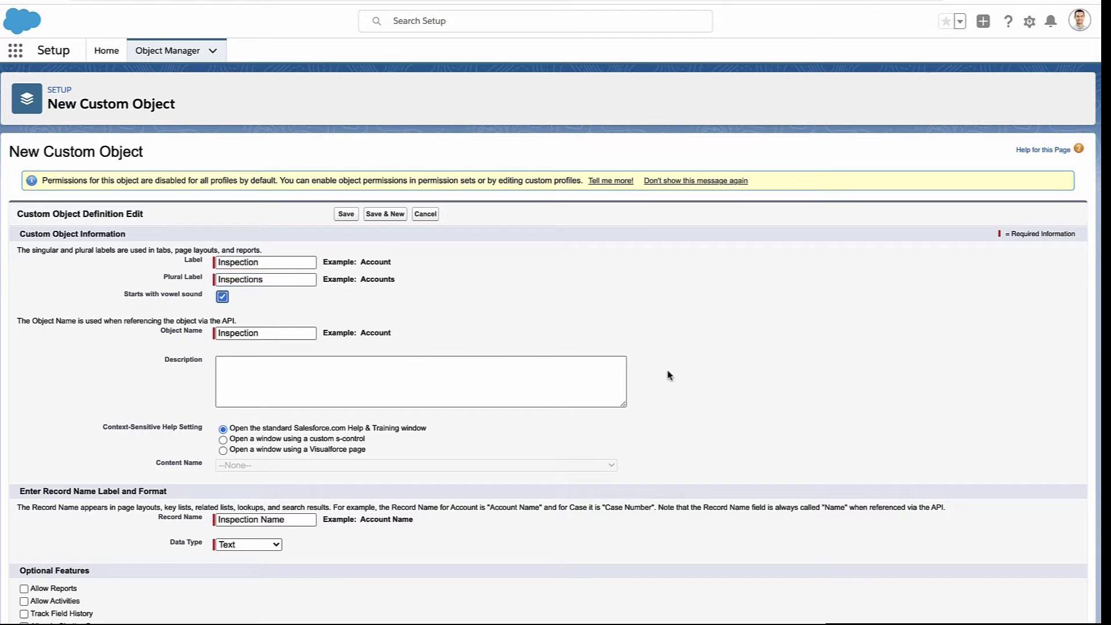
Step: Name the record field Inspection # and make it an Auto Number with display format {0000} and starting number 1
{"action": "scroll", "coordinate": [669, 373], "scroll_direction": "down", "scroll_amount": 3}
{"action": "double_click", "coordinate": [237, 352]}
{"action": "double_click", "coordinate": [270, 352]}
{"action": "type", "text": "#"}
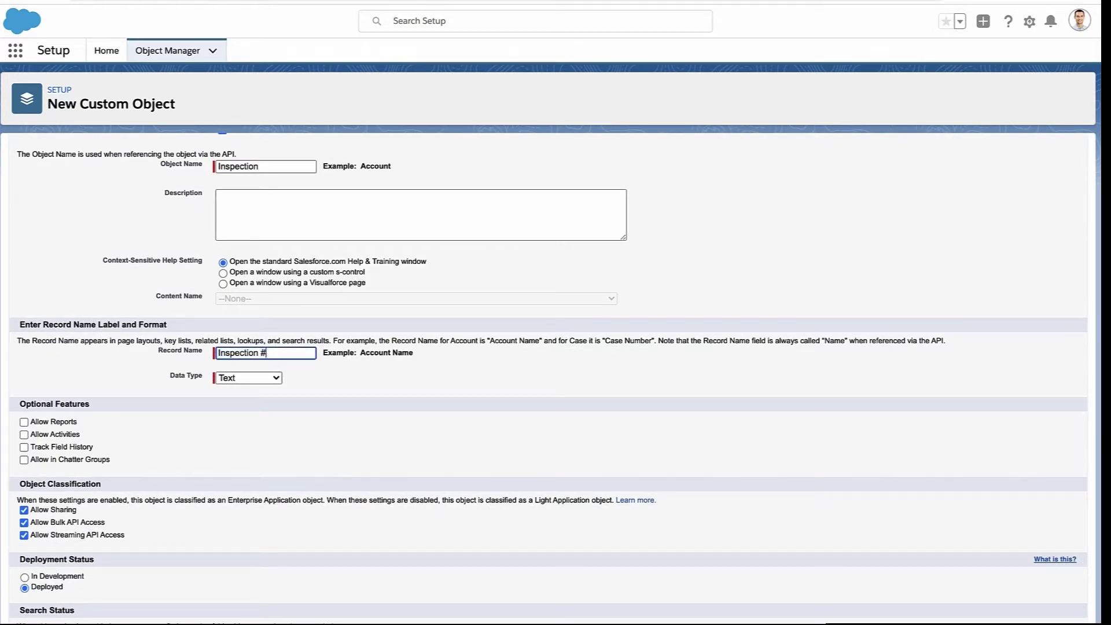
{"action": "left_click", "coordinate": [249, 377]}
{"action": "left_click", "coordinate": [245, 389]}
{"action": "left_click", "coordinate": [245, 394]}
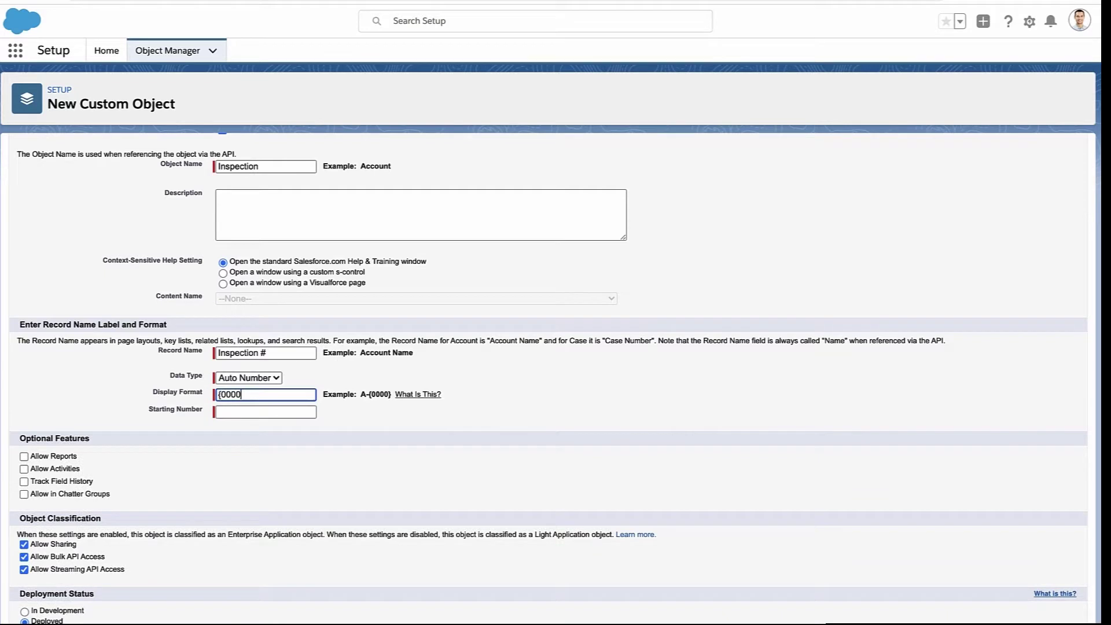
{"action": "left_click", "coordinate": [265, 412]}
Step: Allow reports, activities and search, add the Notes and Attachments list, enable launching the tab wizard, and save the object
{"action": "left_click", "coordinate": [53, 456]}
{"action": "left_click", "coordinate": [54, 469]}
{"action": "scroll", "coordinate": [62, 494], "scroll_direction": "down", "scroll_amount": 3}
{"action": "left_click", "coordinate": [55, 535]}
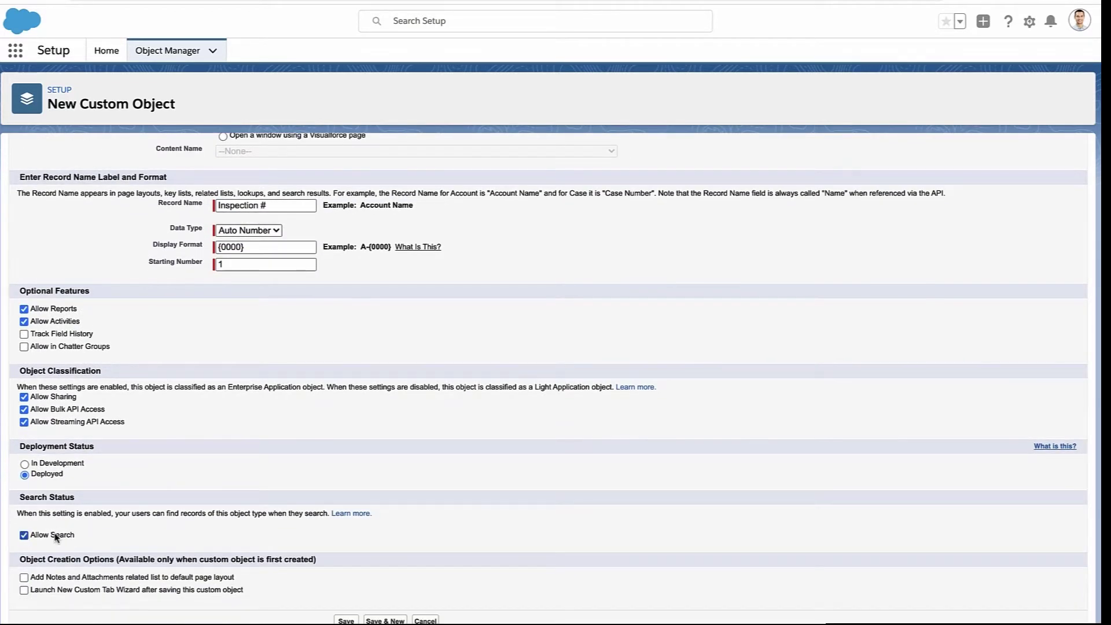
{"action": "left_click", "coordinate": [70, 589]}
{"action": "left_click", "coordinate": [70, 577]}
{"action": "left_click", "coordinate": [338, 620]}
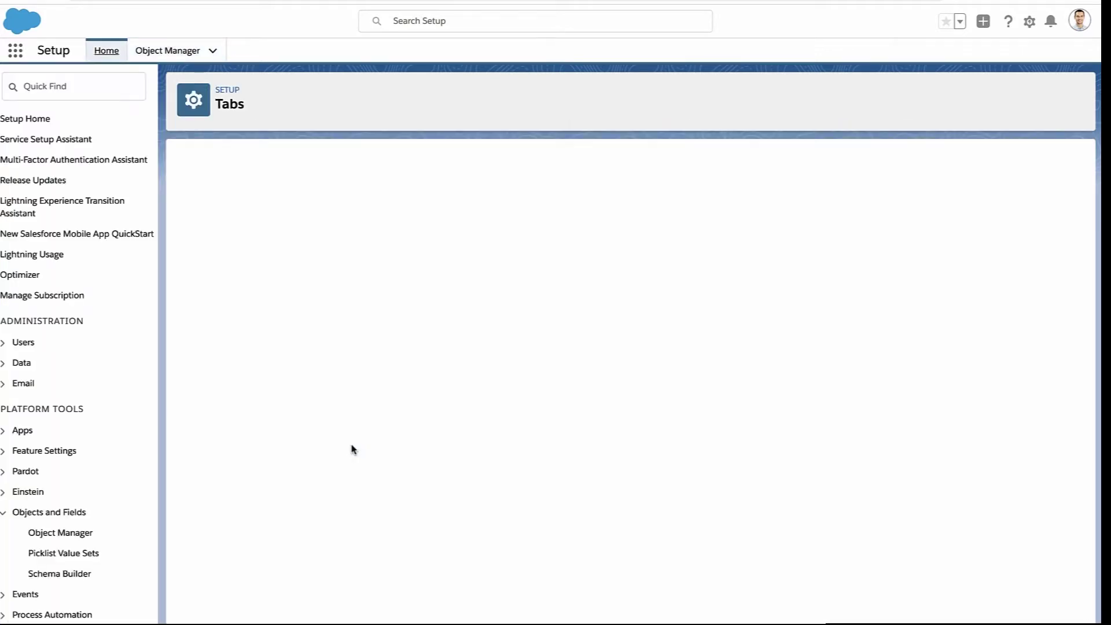
Step: Create the custom object tab for Inspections with Default On visibility for all profiles and save it
{"action": "left_click", "coordinate": [1043, 447]}
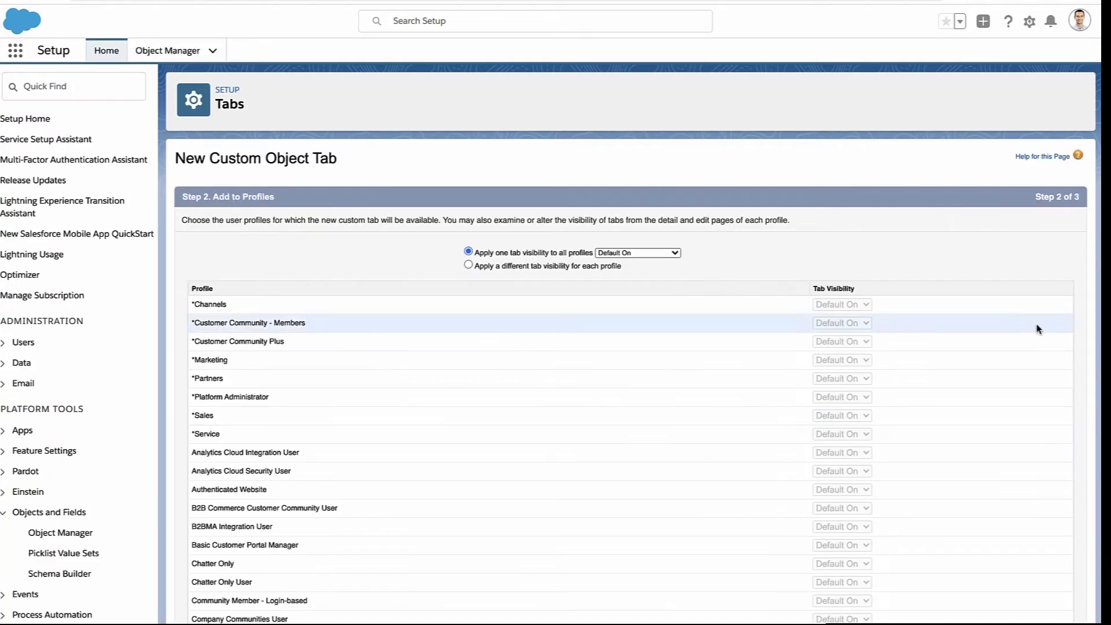
{"action": "scroll", "coordinate": [1047, 509], "scroll_direction": "down", "scroll_amount": 15}
{"action": "left_click", "coordinate": [1040, 616]}
{"action": "scroll", "coordinate": [994, 428], "scroll_direction": "down", "scroll_amount": 10}
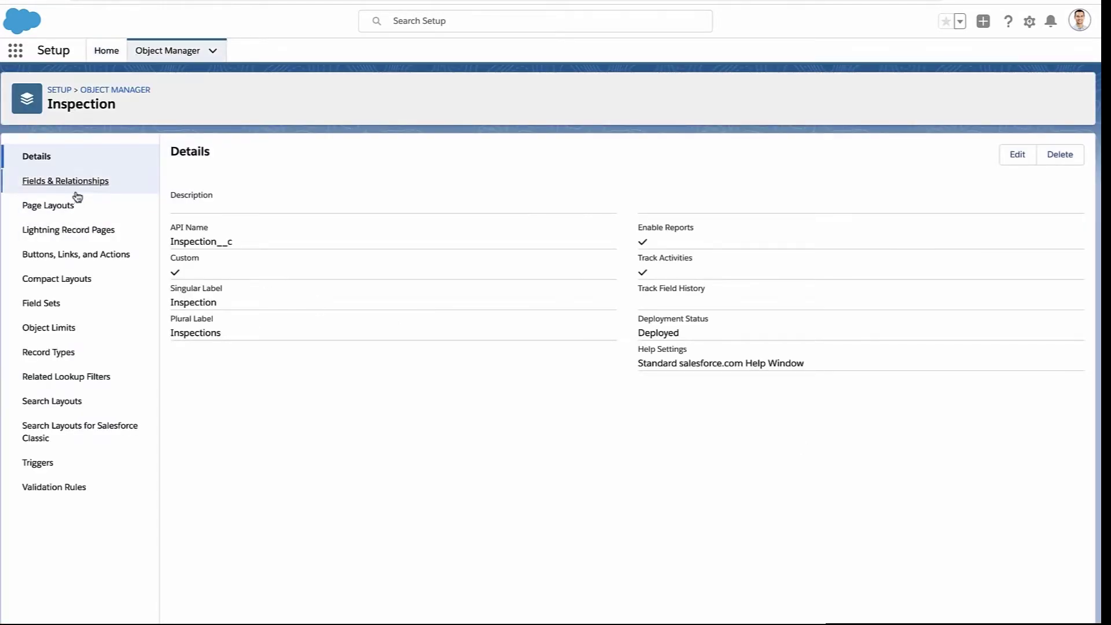
Step: Start a new custom field of type Picklist on the Inspection object
{"action": "left_click", "coordinate": [79, 192]}
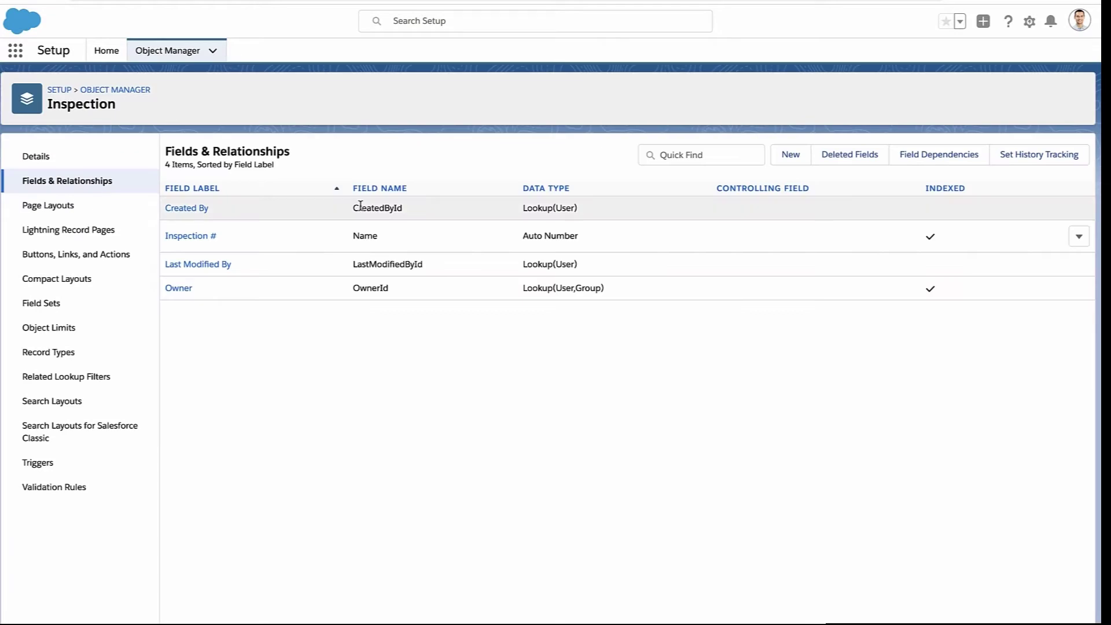
{"action": "left_click", "coordinate": [790, 154]}
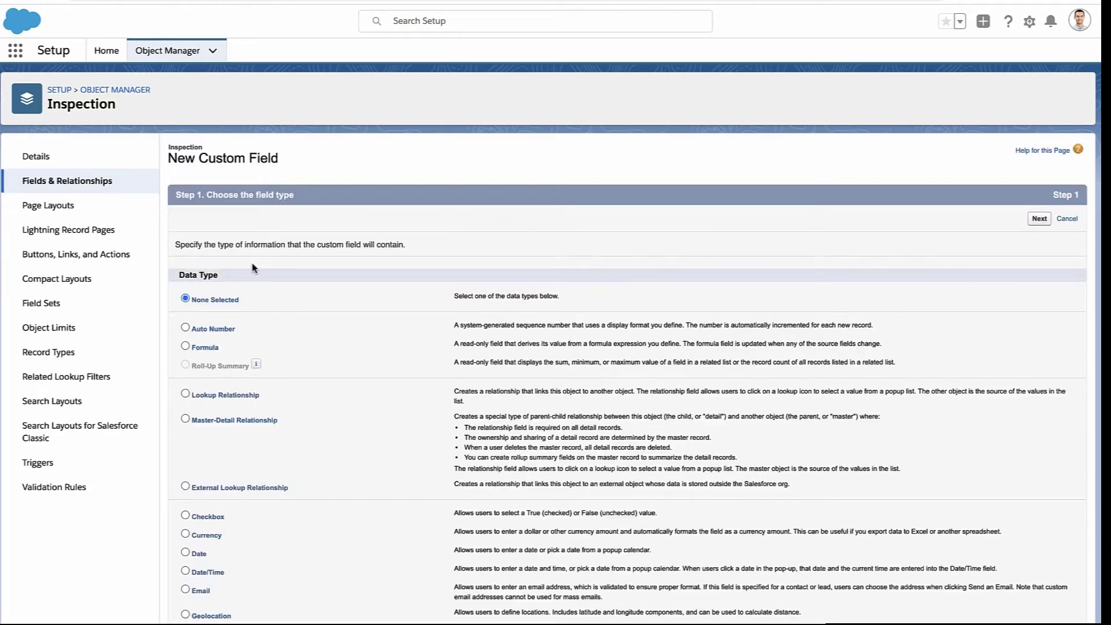
{"action": "scroll", "coordinate": [253, 268], "scroll_direction": "down", "scroll_amount": 5}
{"action": "scroll", "coordinate": [1024, 243], "scroll_direction": "up", "scroll_amount": 5}
{"action": "left_click", "coordinate": [1039, 219]}
Step: Label the picklist Status with values Pending, Working, Complete and Cancelled, keep the default field-level security and page layouts, and save
{"action": "type", "text": "Status"}
{"action": "key", "text": "Down"}
{"action": "key", "text": "Tab"}
{"action": "type", "text": "P"}
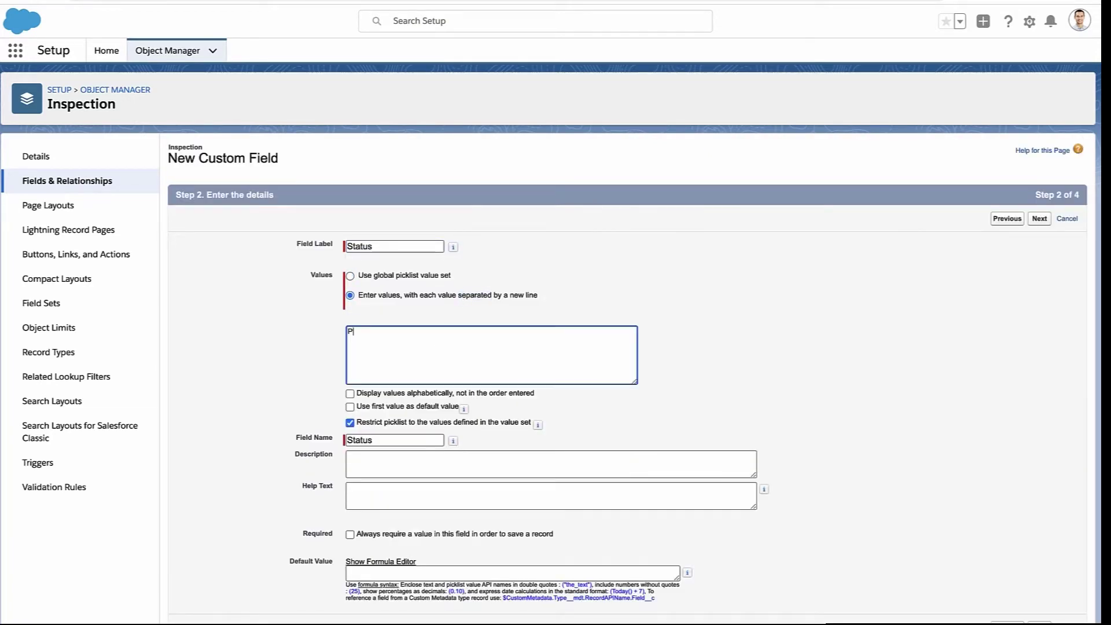
{"action": "type", "text": "ending Working Complete Cancelled"}
{"action": "left_click", "coordinate": [1039, 219]}
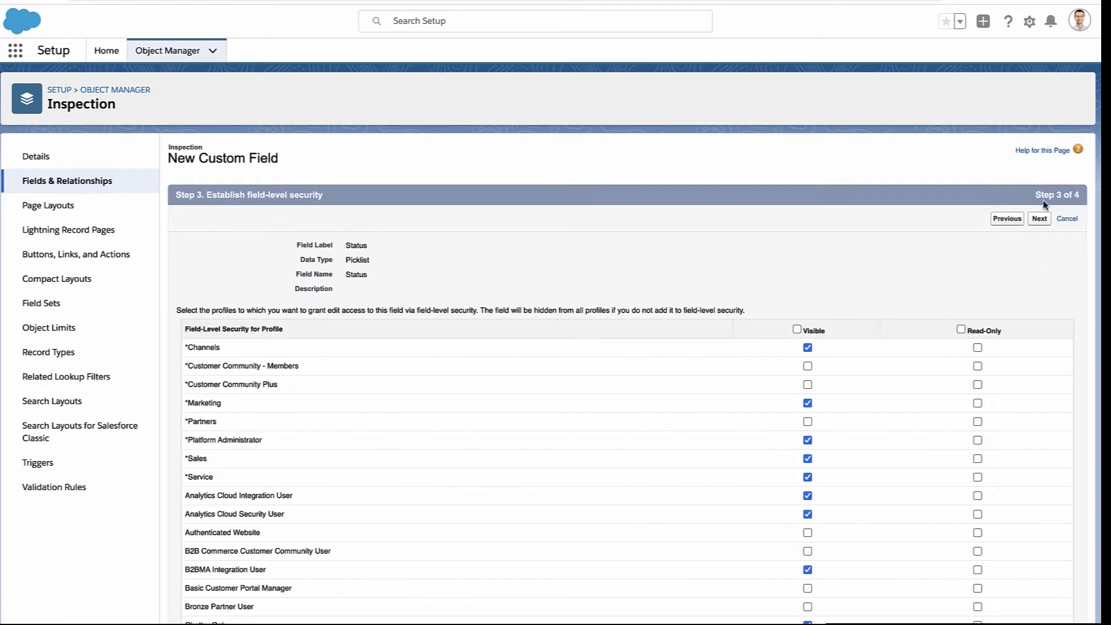
{"action": "left_click", "coordinate": [1039, 218]}
{"action": "left_click", "coordinate": [1034, 218]}
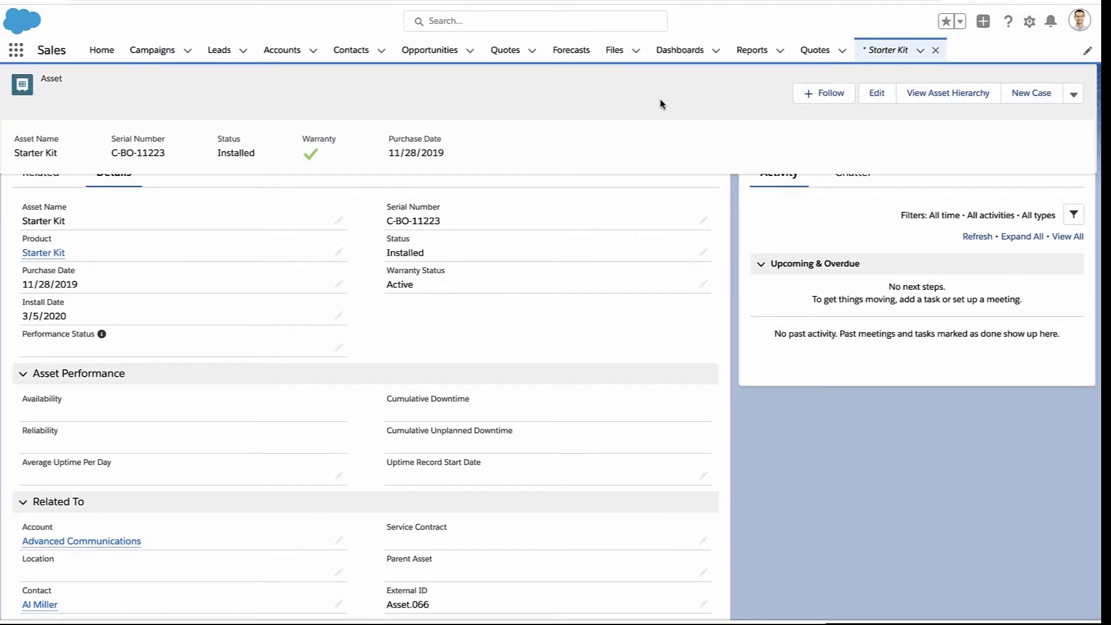
Step: Return to the Starter Kit asset record in the Sales app and reload the page
{"action": "key", "text": "ctrl+r"}
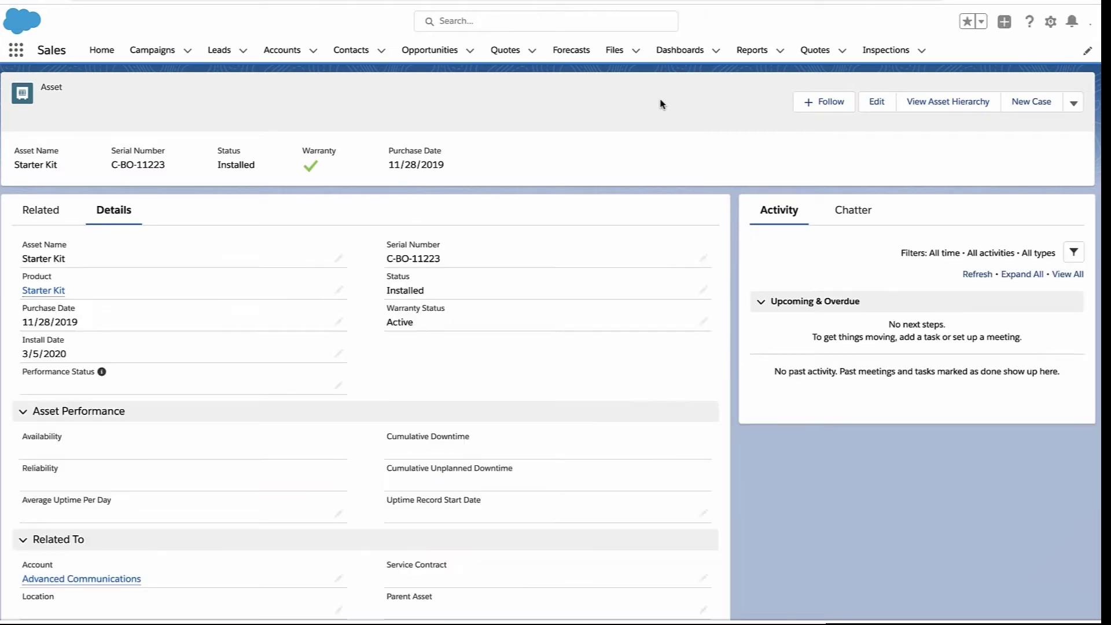
Step: Create a new Inspection record with status Pending and save it
{"action": "left_click", "coordinate": [878, 51]}
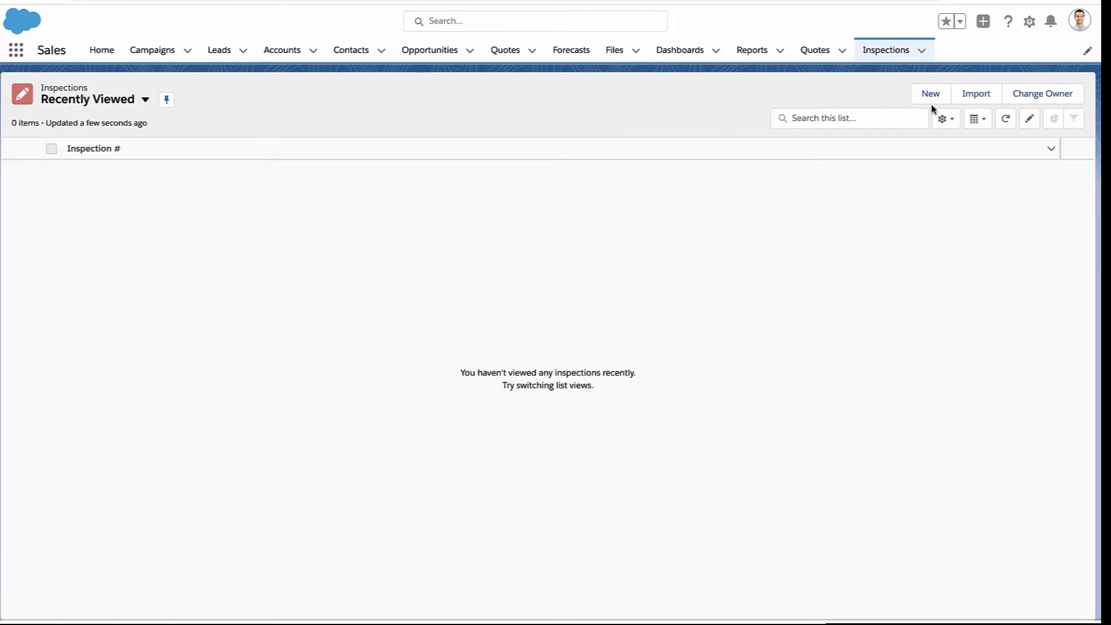
{"action": "left_click", "coordinate": [930, 96]}
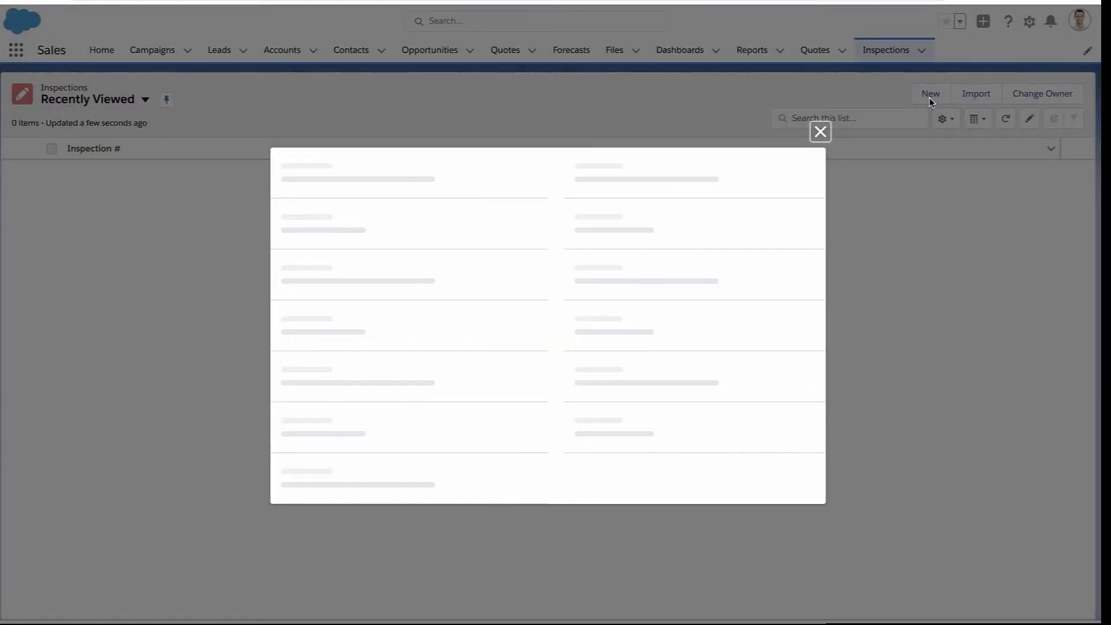
{"action": "left_click", "coordinate": [398, 352]}
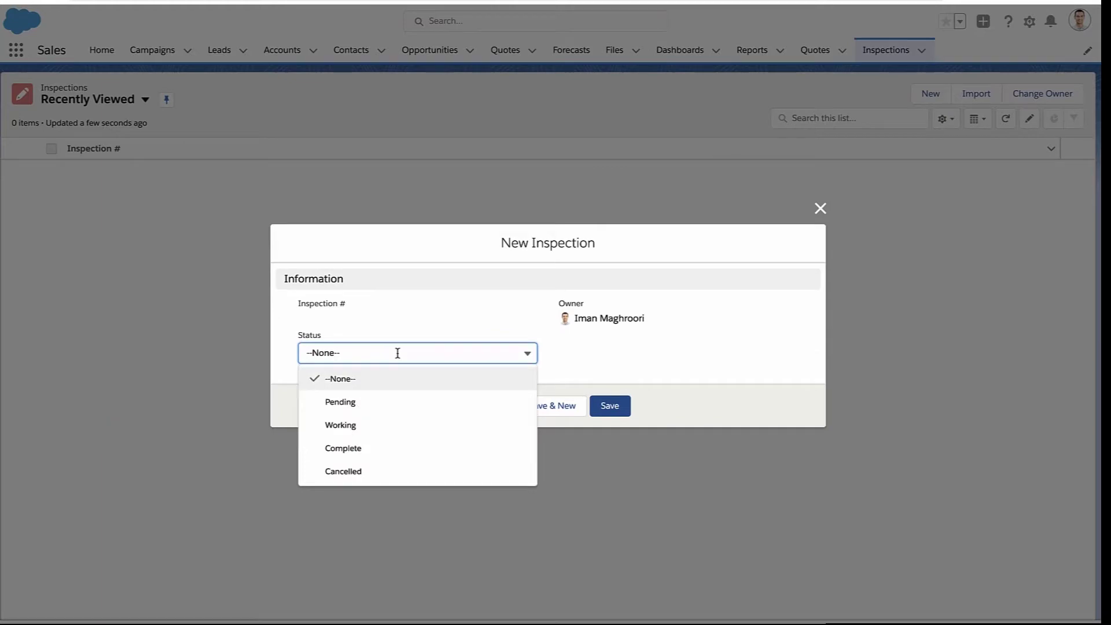
{"action": "left_click", "coordinate": [392, 401]}
{"action": "left_click", "coordinate": [605, 412]}
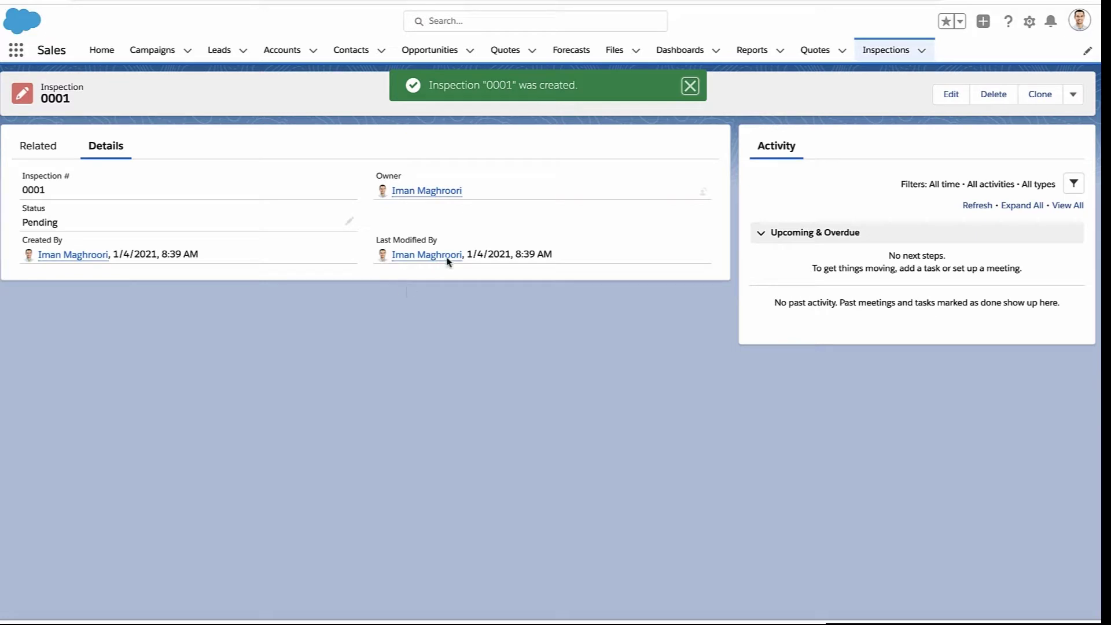
{"action": "left_click", "coordinate": [689, 81]}
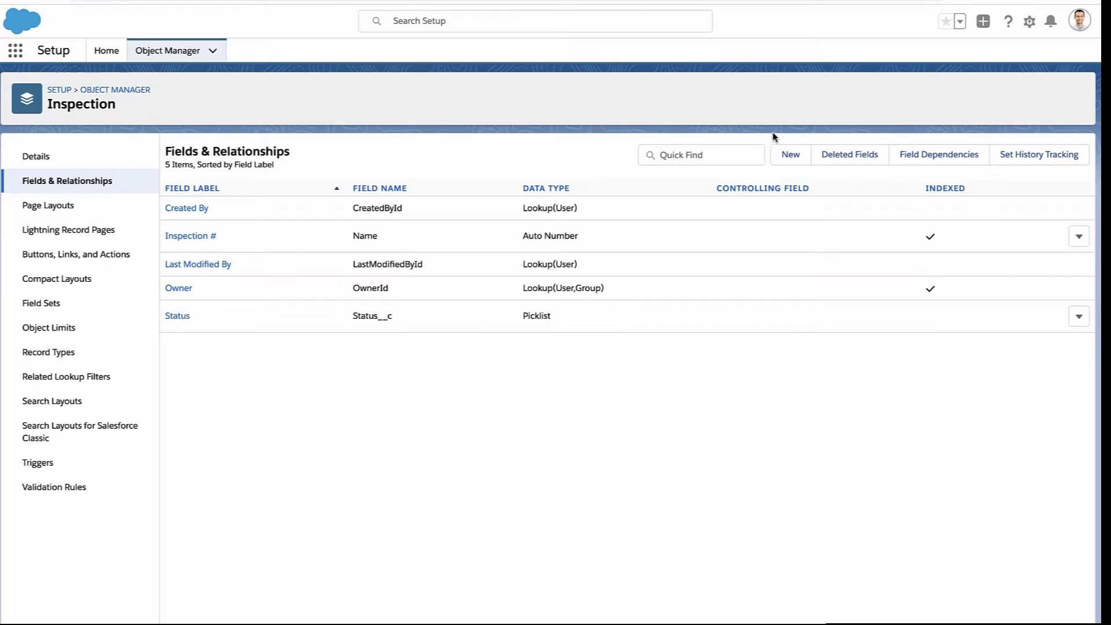
Step: Start a new Lookup Relationship field on the Inspection object that relates it to Account
{"action": "left_click", "coordinate": [791, 154]}
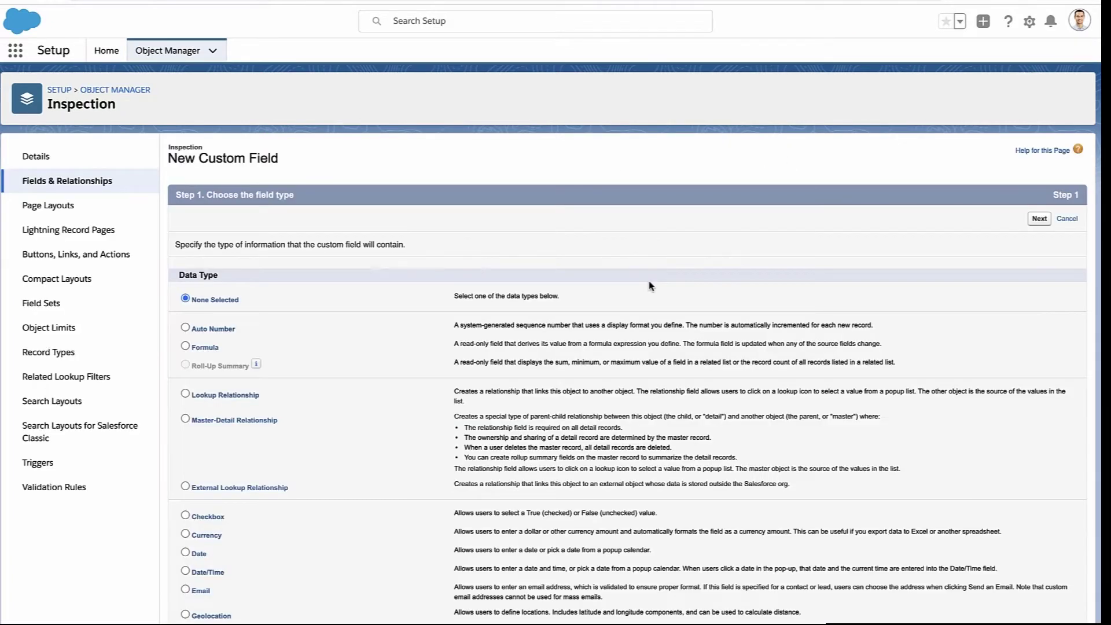
{"action": "left_click", "coordinate": [212, 421]}
{"action": "left_click", "coordinate": [213, 399]}
{"action": "left_click", "coordinate": [1038, 219]}
{"action": "left_click", "coordinate": [439, 271]}
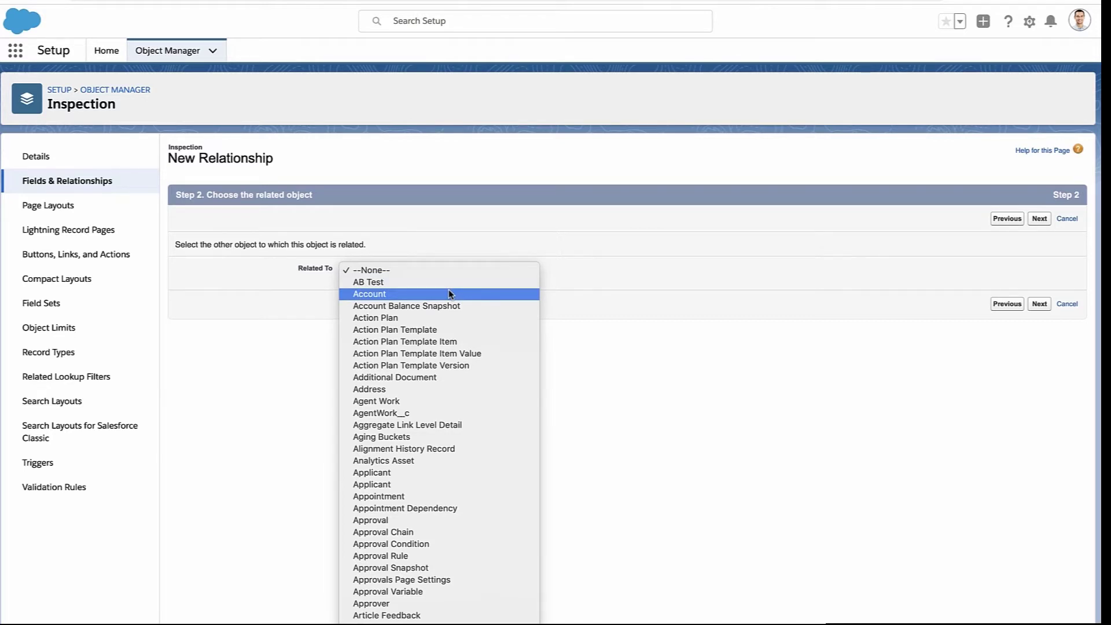
{"action": "left_click", "coordinate": [449, 294]}
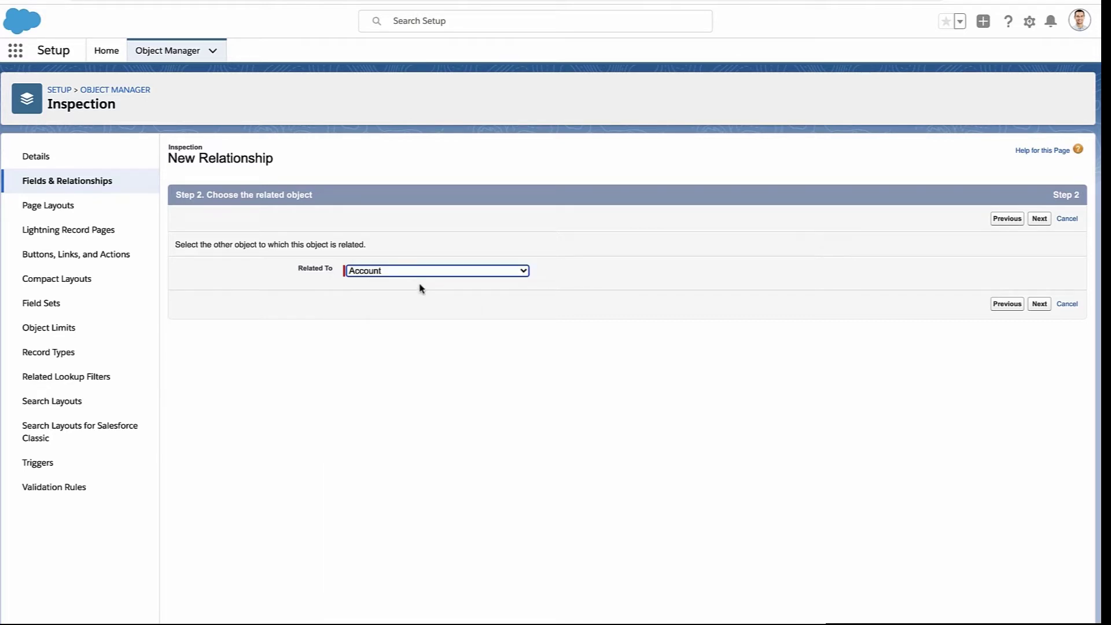
{"action": "left_click", "coordinate": [1039, 220]}
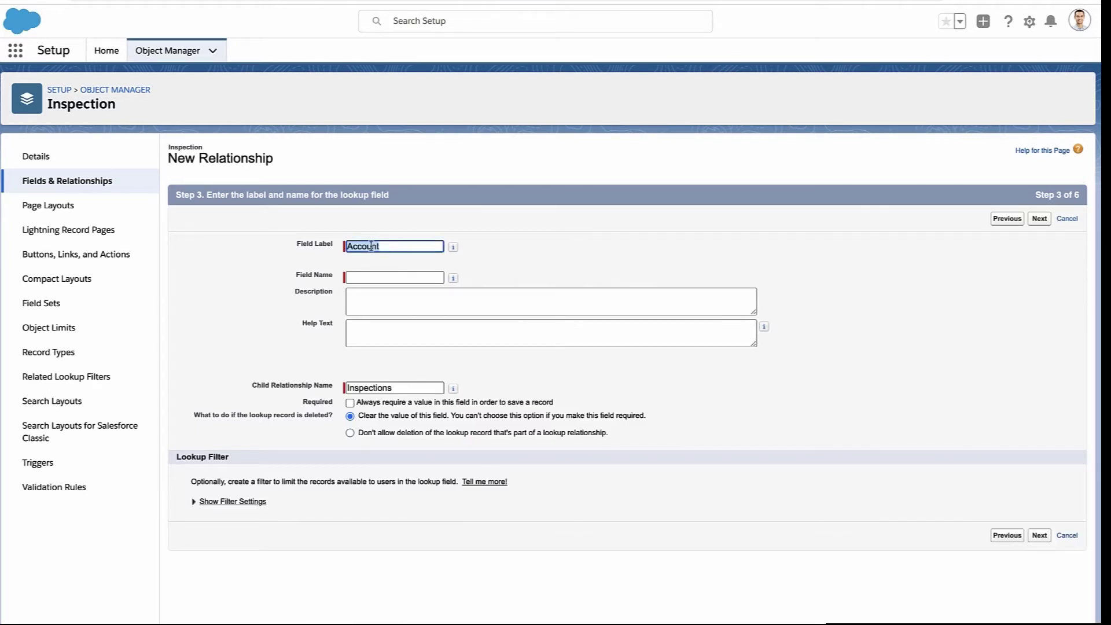
Step: Label the lookup field Which Account, keep the default security, page layouts and Inspections related list, and save it
{"action": "type", "text": "Which Account"}
{"action": "key", "text": "Tab"}
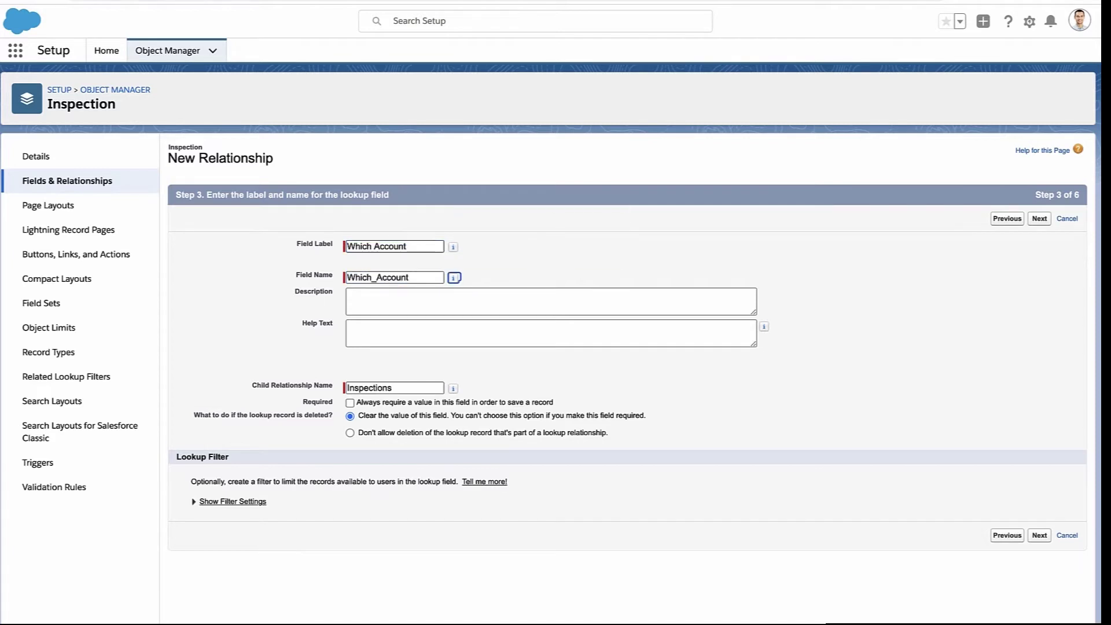
{"action": "key", "text": "Tab"}
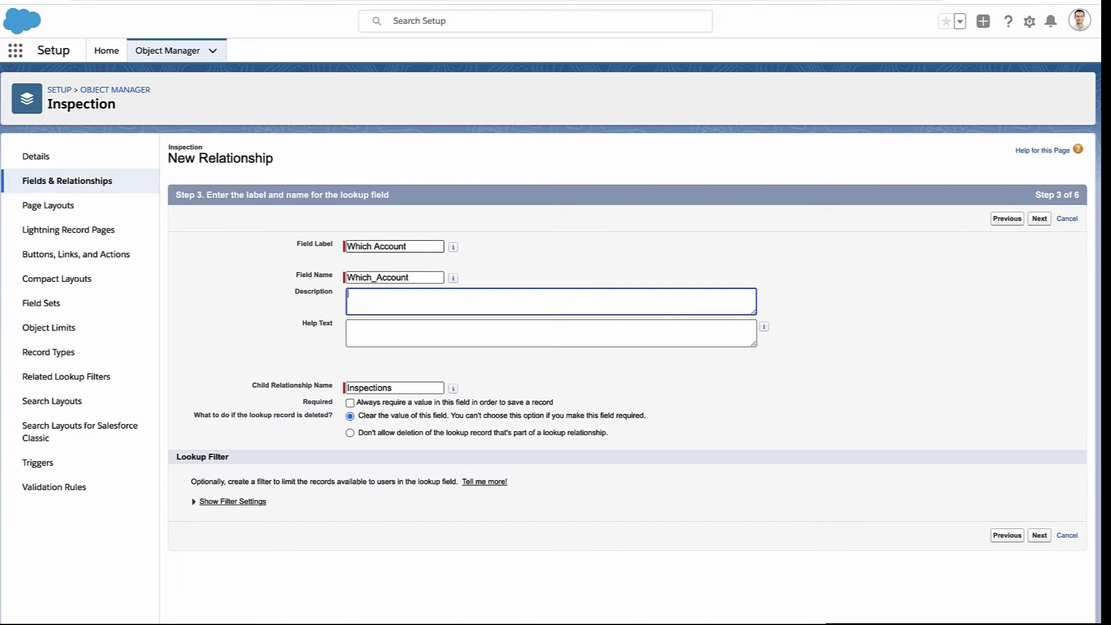
{"action": "left_click", "coordinate": [1042, 227]}
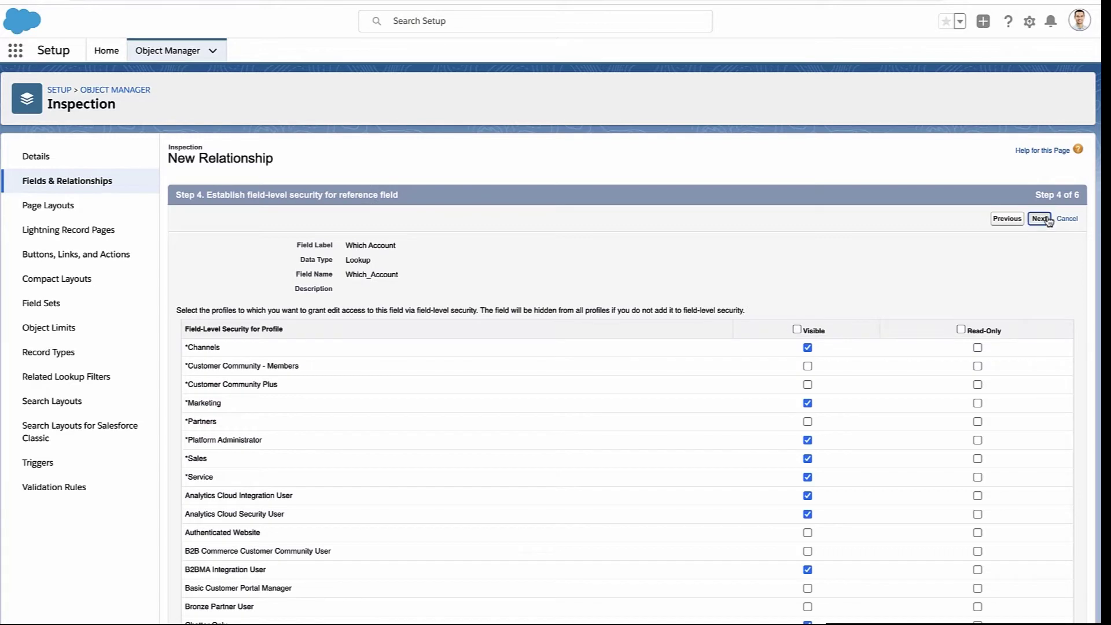
{"action": "left_click", "coordinate": [1040, 219]}
{"action": "left_click", "coordinate": [1041, 219]}
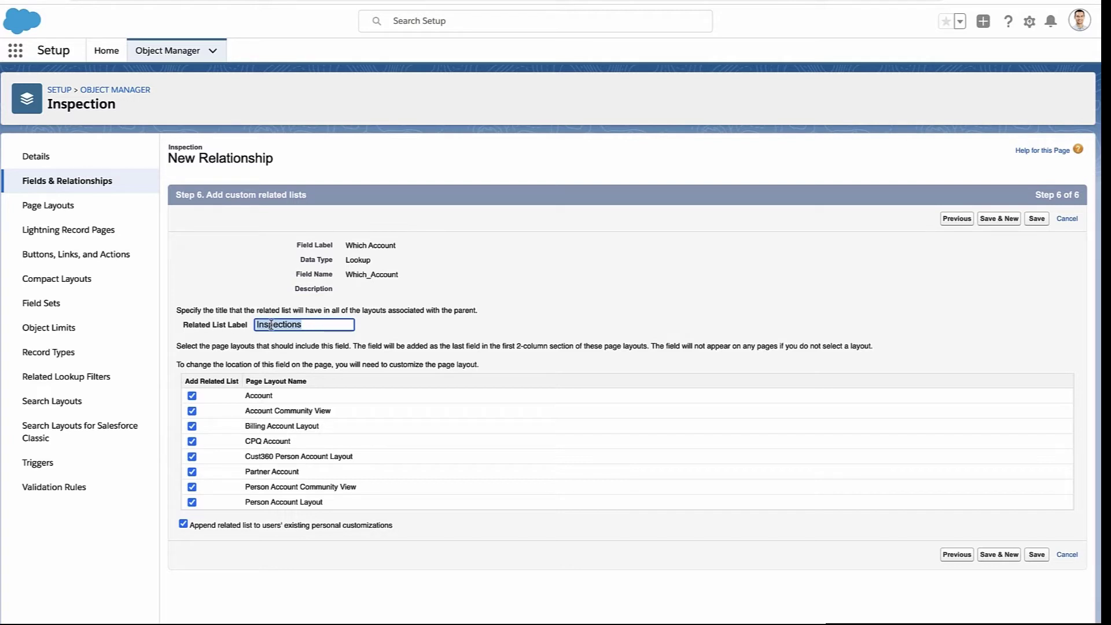
{"action": "left_click", "coordinate": [330, 556]}
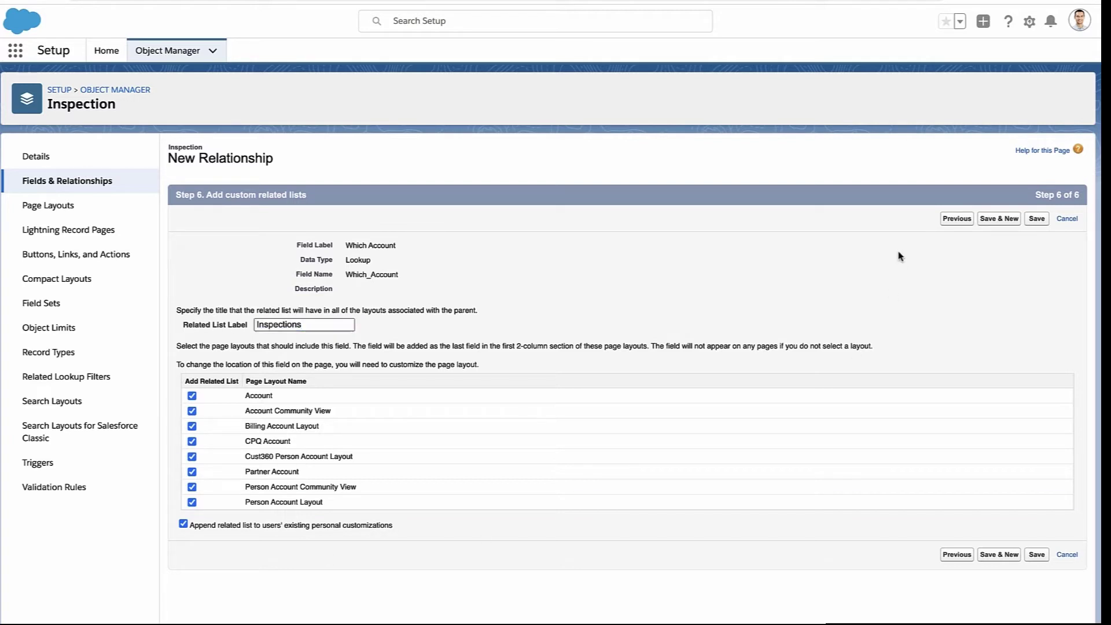
{"action": "left_click", "coordinate": [1036, 225]}
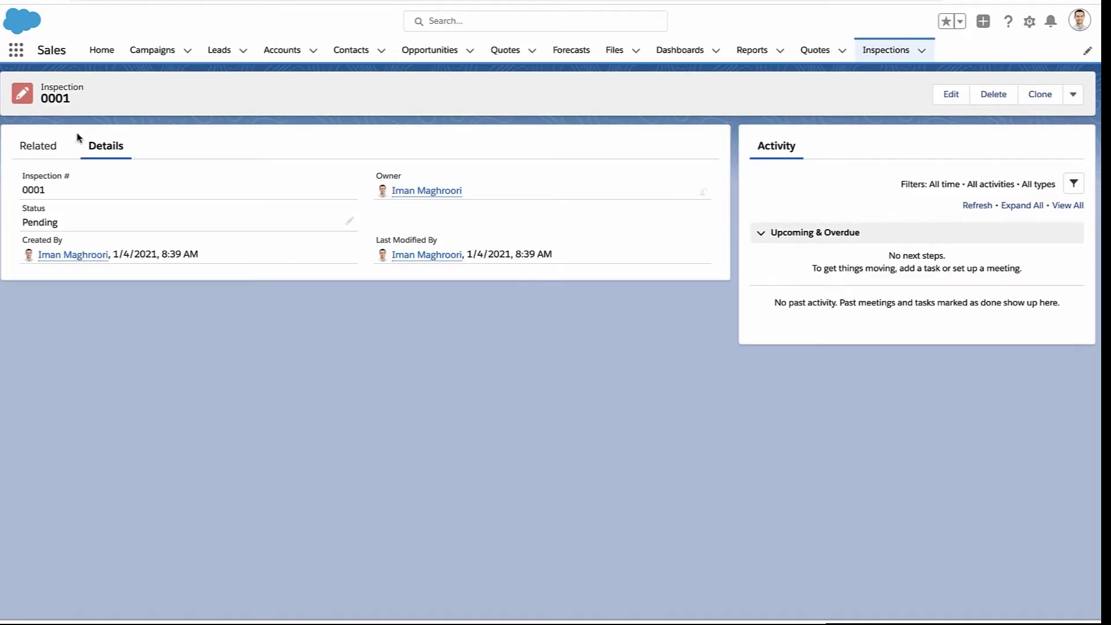
Step: Reload the new inspection record, set Which Account to Advanced Communications, and save
{"action": "key", "text": "F5"}
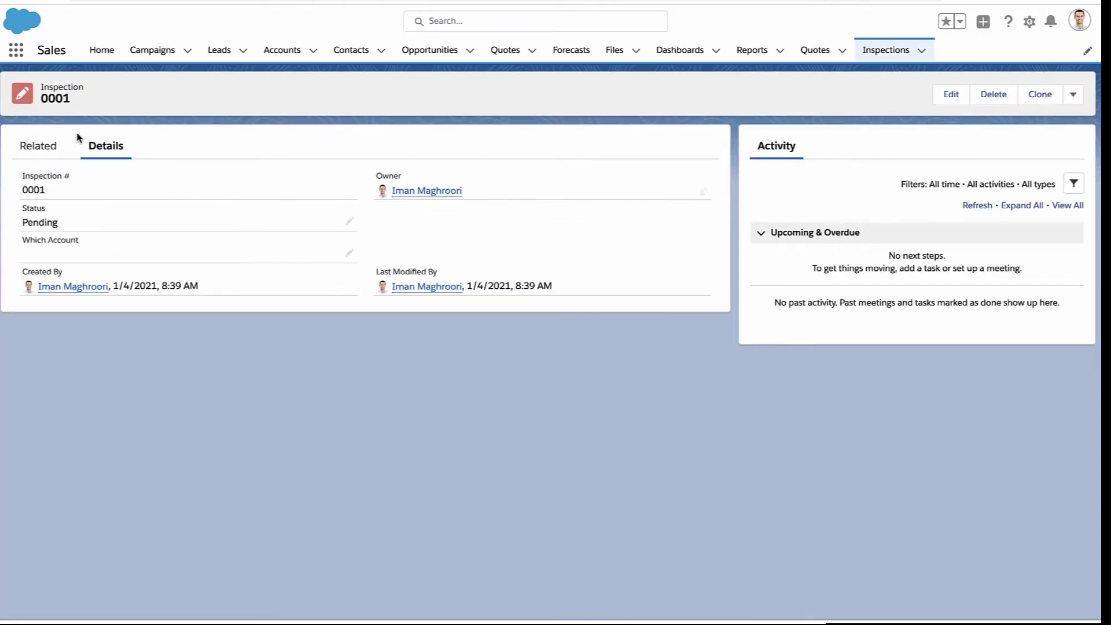
{"action": "double_click", "coordinate": [74, 251]}
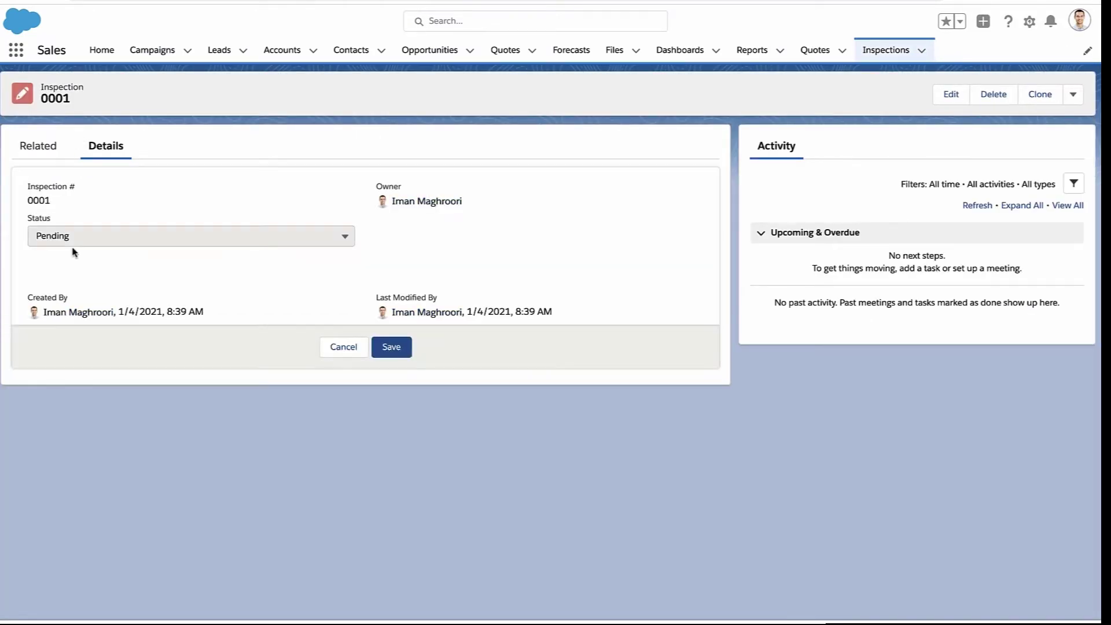
{"action": "left_click", "coordinate": [96, 279]}
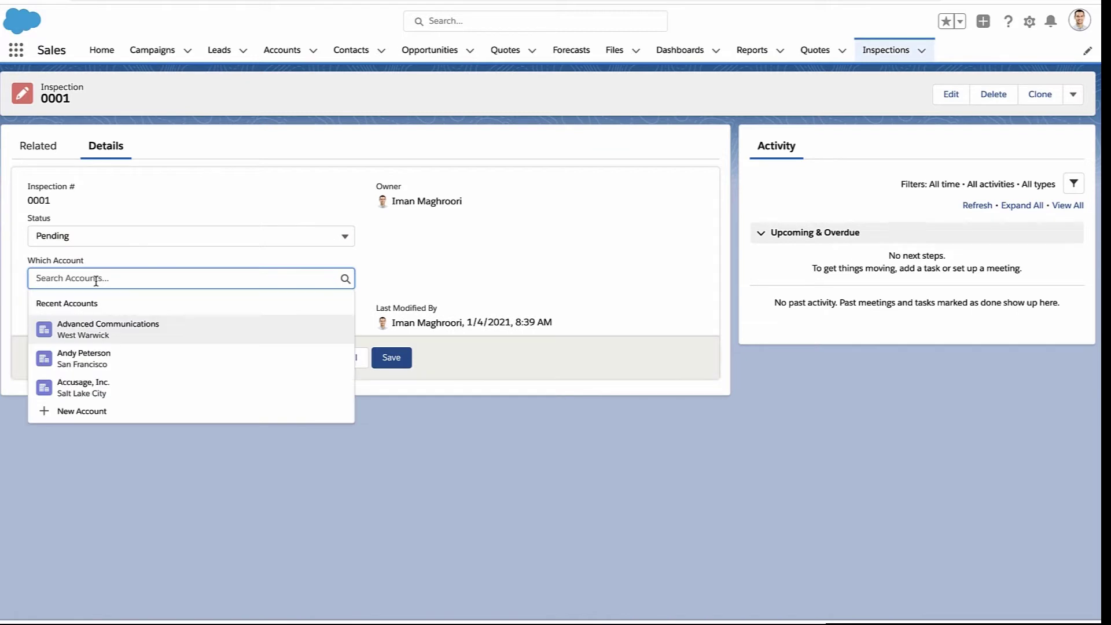
{"action": "left_click", "coordinate": [110, 327]}
{"action": "left_click", "coordinate": [392, 357]}
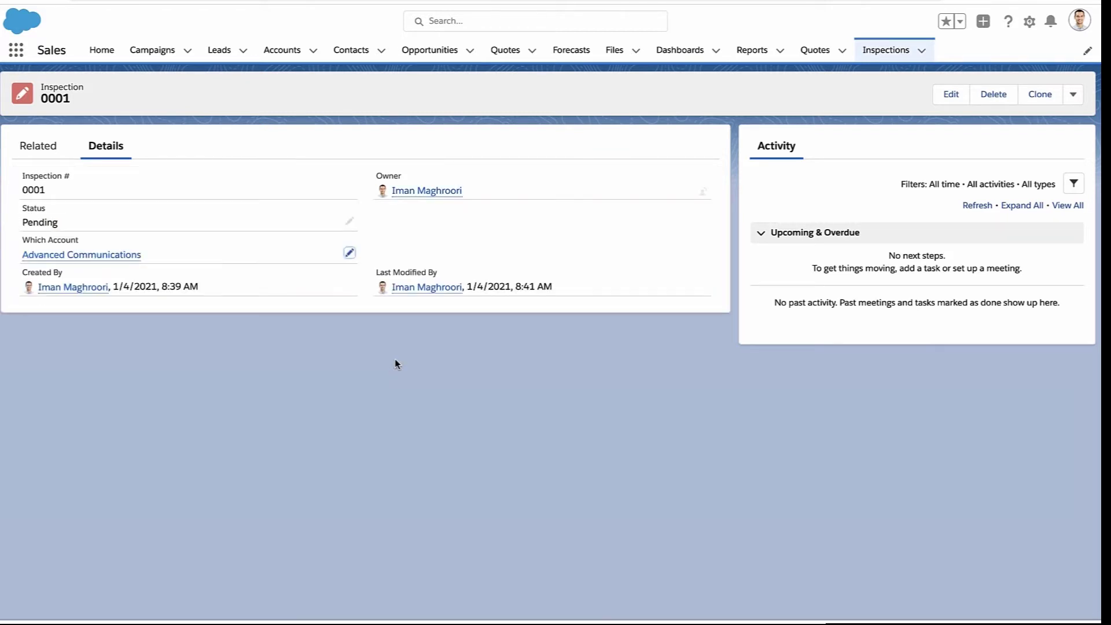
Step: Open the linked Advanced Communications account and look through its Details, Contacts and Sales sections for the inspections list
{"action": "left_click", "coordinate": [108, 257]}
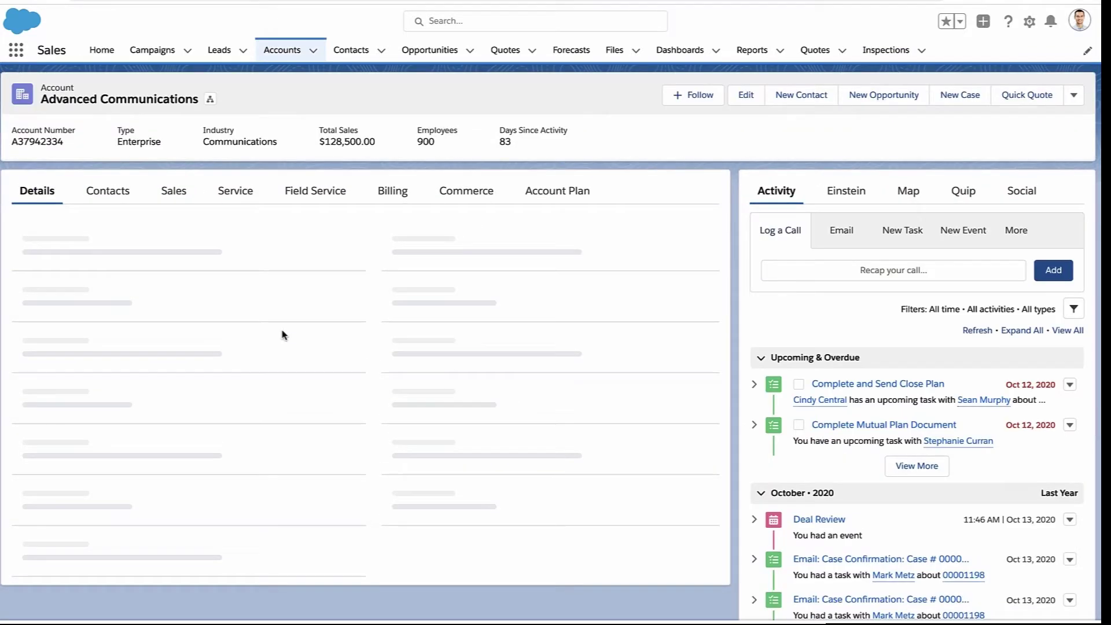
{"action": "scroll", "coordinate": [280, 331], "scroll_direction": "down", "scroll_amount": 3}
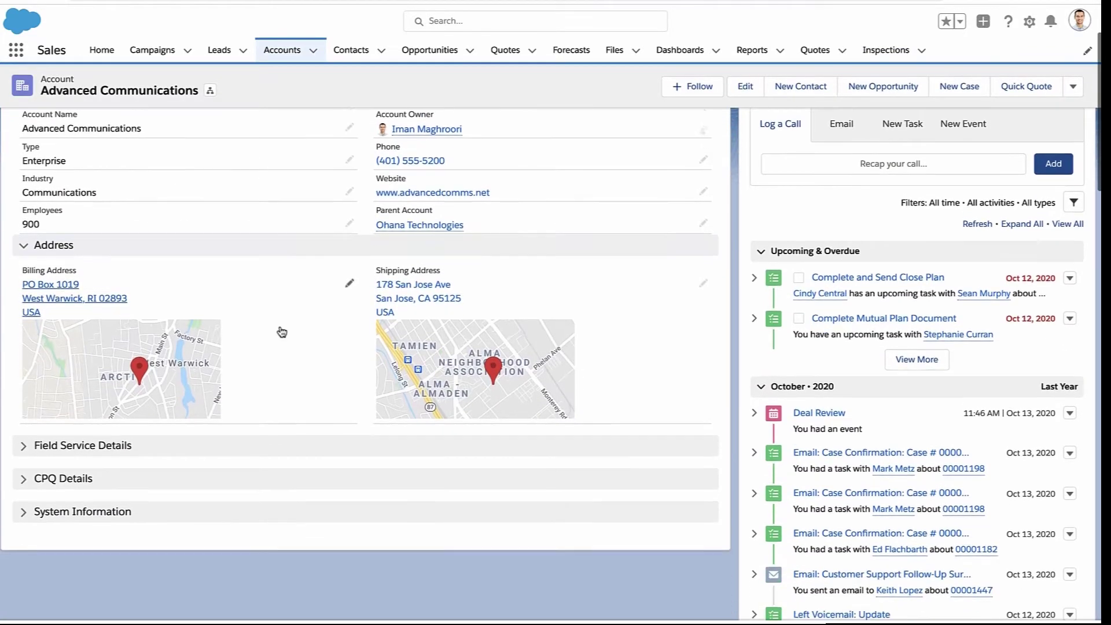
{"action": "scroll", "coordinate": [173, 260], "scroll_direction": "up", "scroll_amount": 3}
{"action": "left_click", "coordinate": [104, 194]}
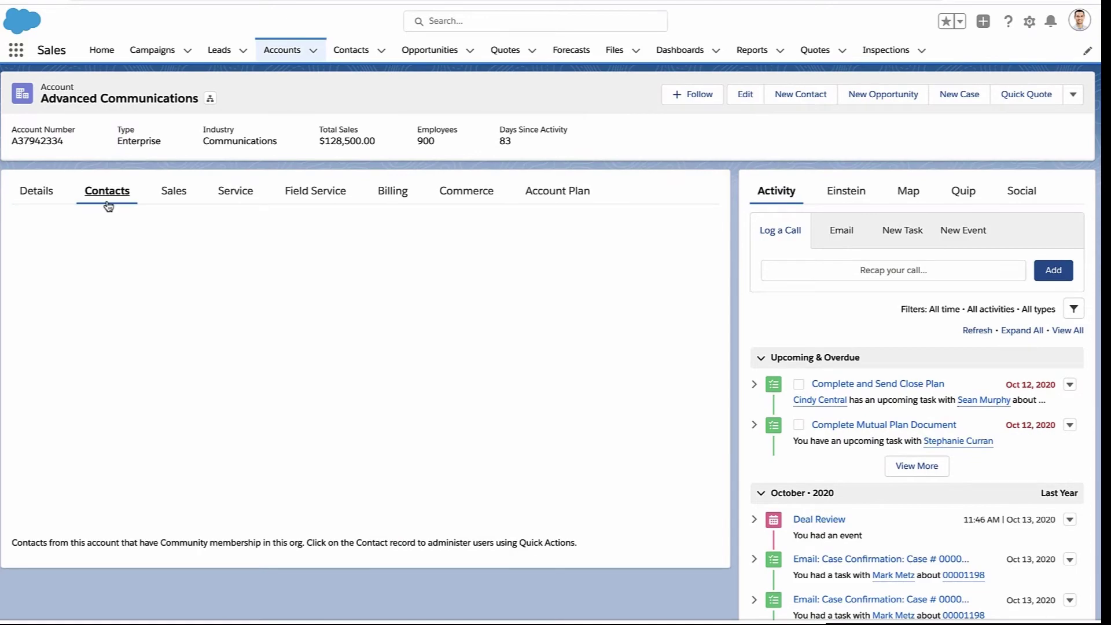
{"action": "left_click", "coordinate": [180, 196]}
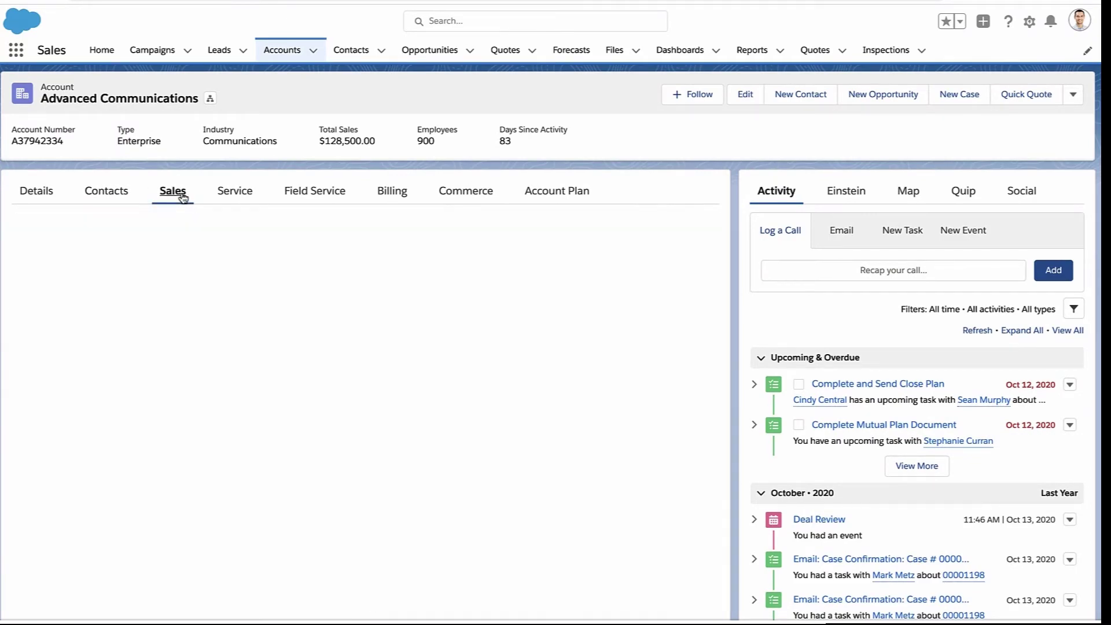
{"action": "scroll", "coordinate": [220, 271], "scroll_direction": "down", "scroll_amount": 12}
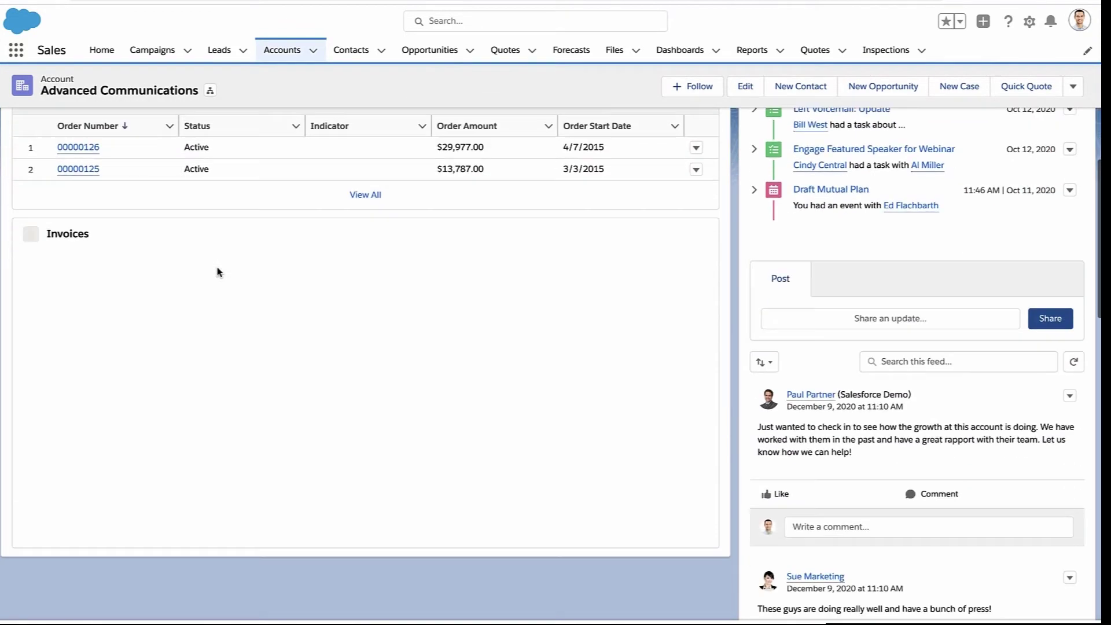
{"action": "scroll", "coordinate": [219, 272], "scroll_direction": "up", "scroll_amount": 7}
{"action": "scroll", "coordinate": [219, 272], "scroll_direction": "up", "scroll_amount": 5}
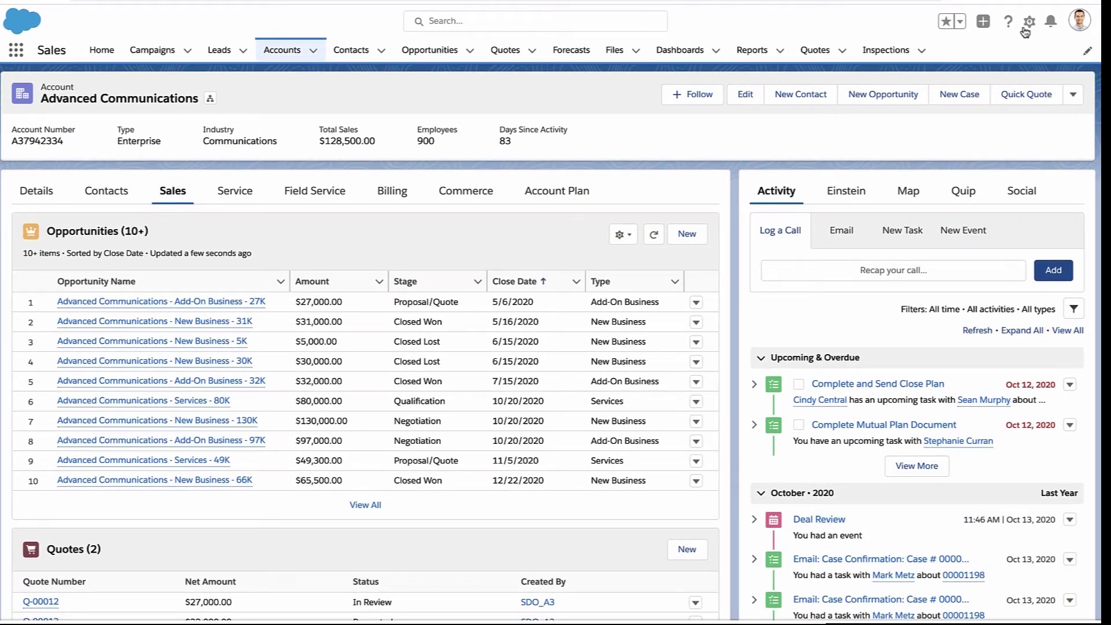
Step: Open the account's record page for editing in Lightning App Builder and dismiss the Important Changes notice
{"action": "left_click", "coordinate": [1028, 24]}
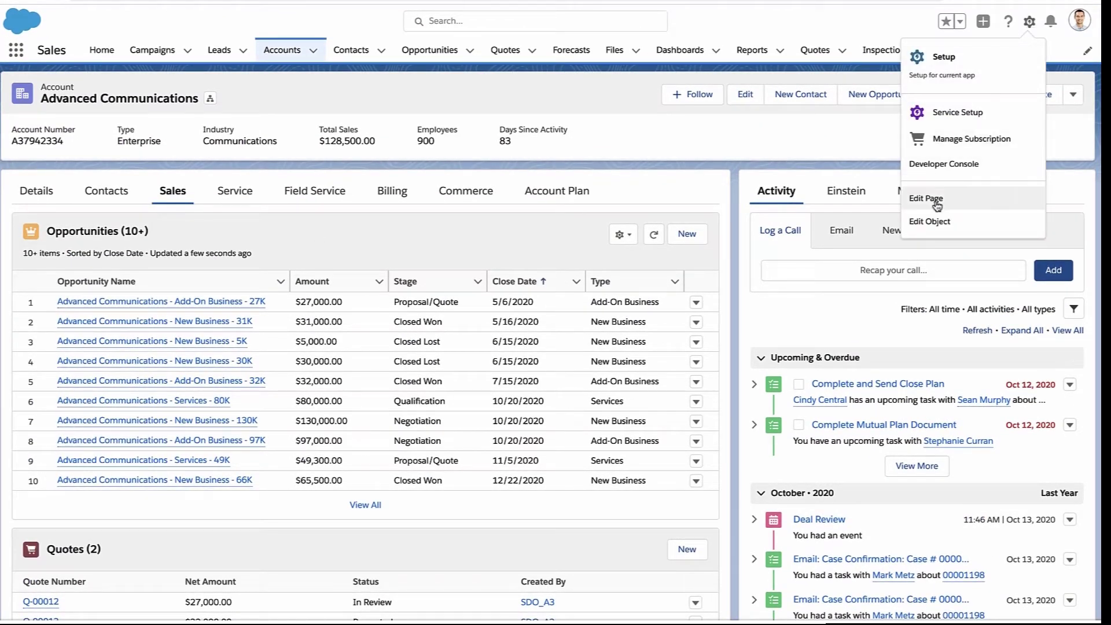
{"action": "left_click", "coordinate": [936, 203]}
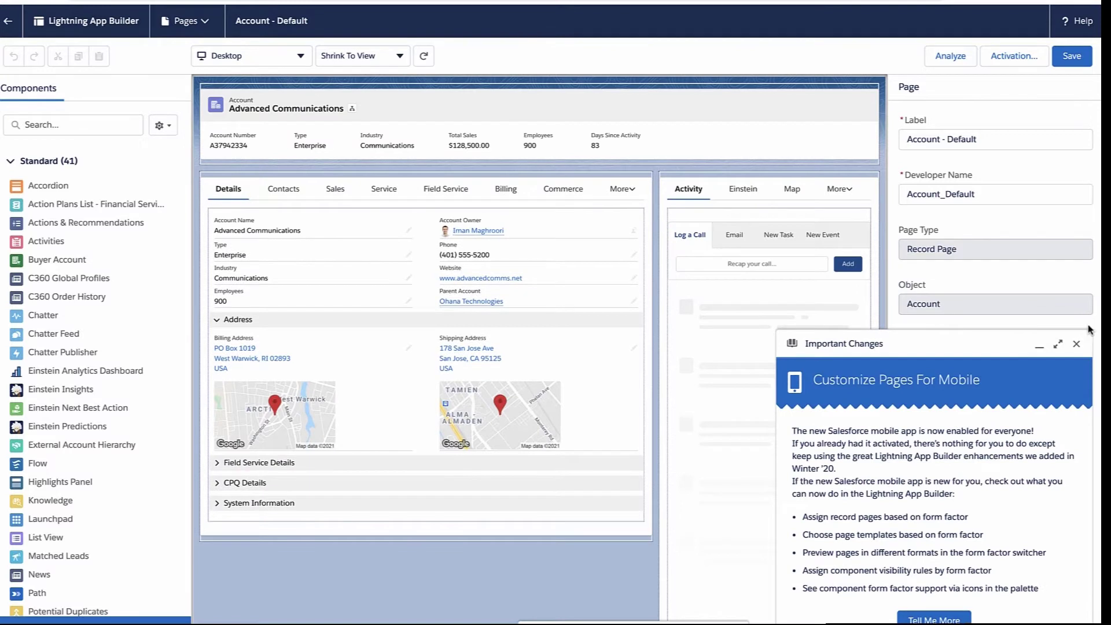
{"action": "left_click", "coordinate": [1076, 344]}
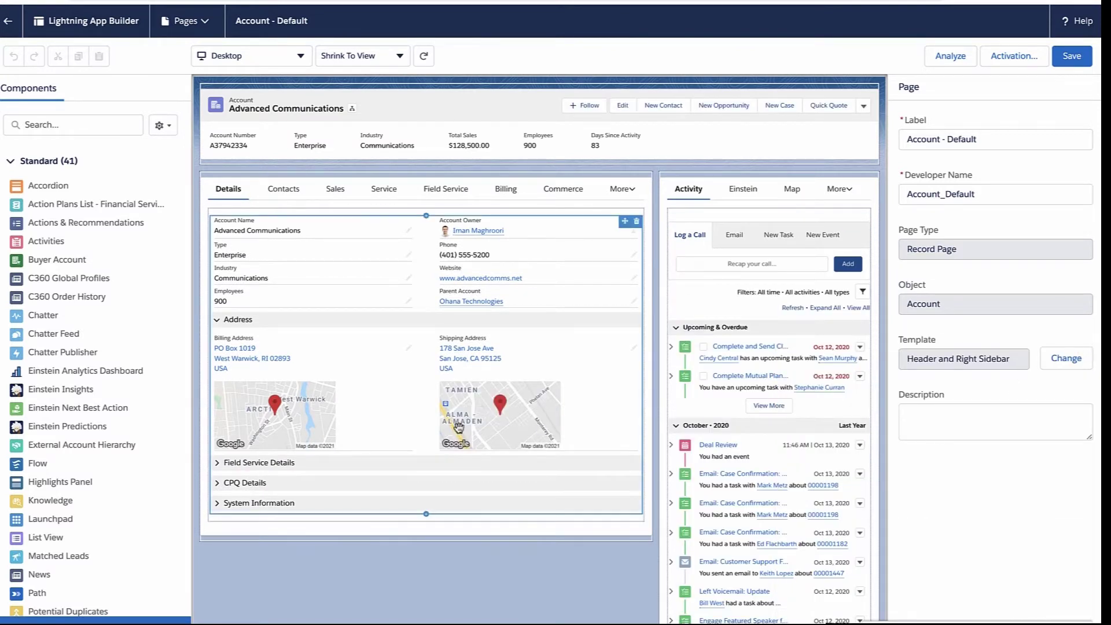
Step: Search the components for "rel" and place a Related List - Single above Cases in the page's Service section
{"action": "scroll", "coordinate": [53, 342], "scroll_direction": "down", "scroll_amount": 2}
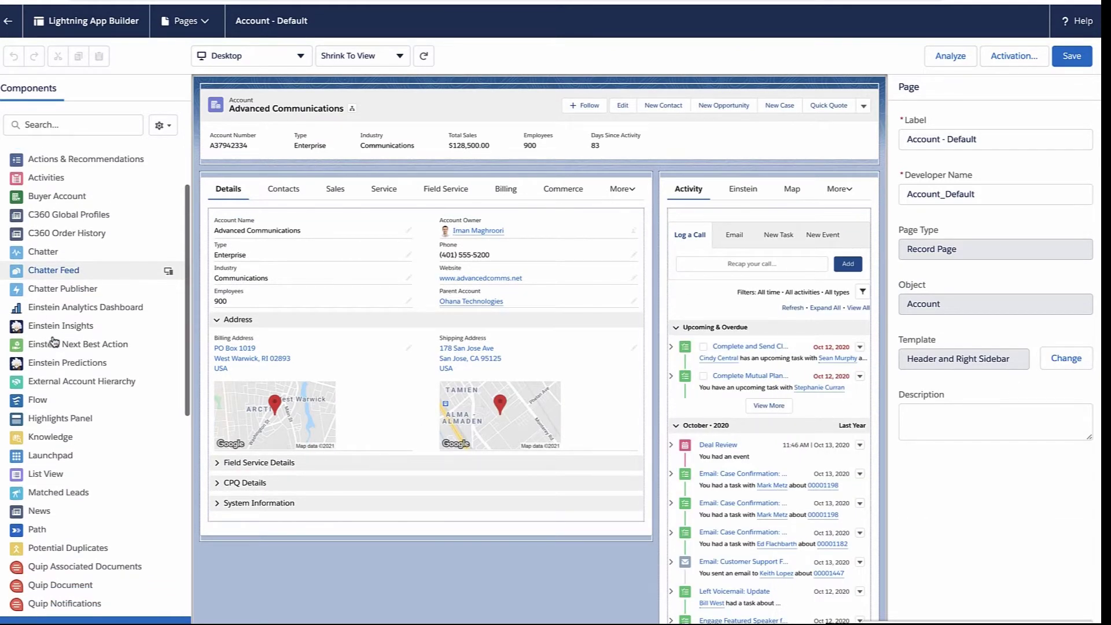
{"action": "scroll", "coordinate": [54, 341], "scroll_direction": "up", "scroll_amount": 2}
{"action": "left_click", "coordinate": [32, 133]}
{"action": "type", "text": "rel"}
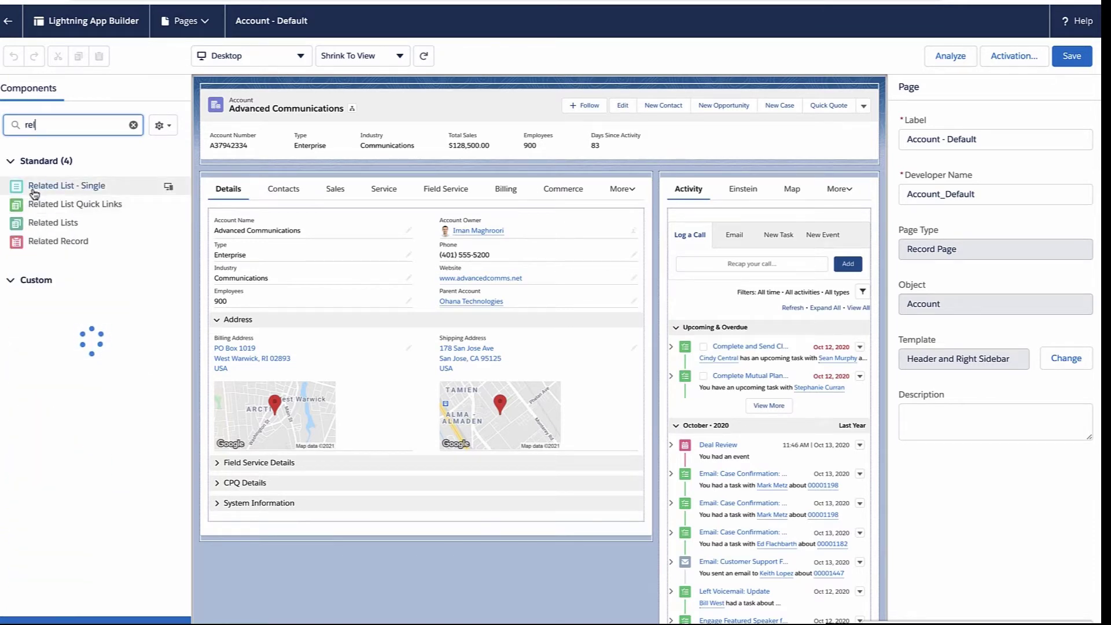
{"action": "left_click_drag", "start_coordinate": [34, 194], "coordinate": [372, 218]}
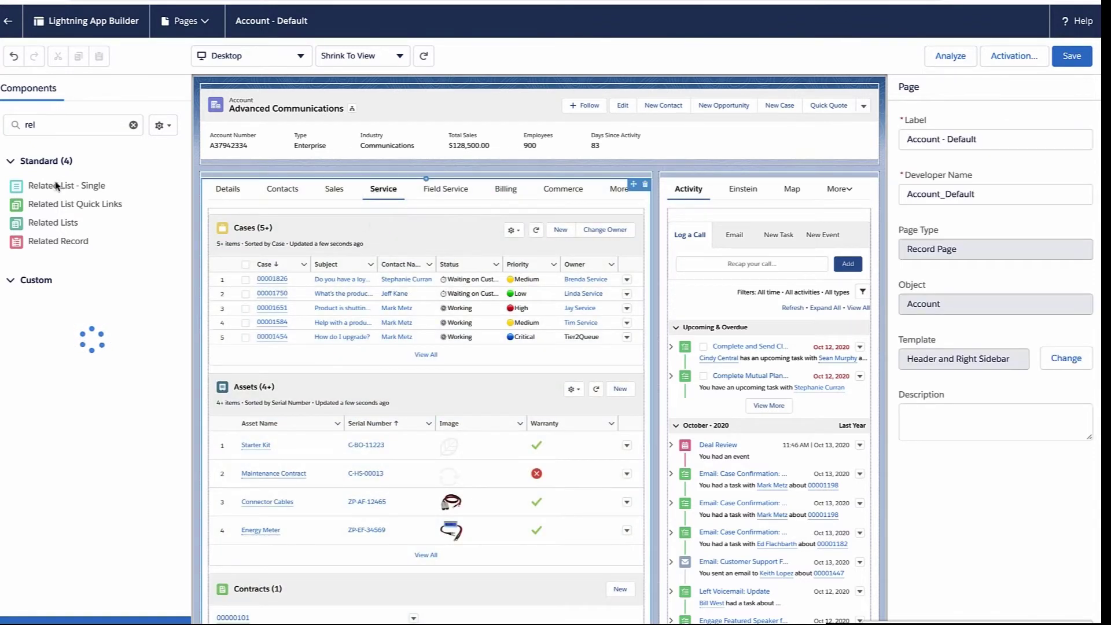
{"action": "left_click_drag", "start_coordinate": [52, 191], "coordinate": [305, 222]}
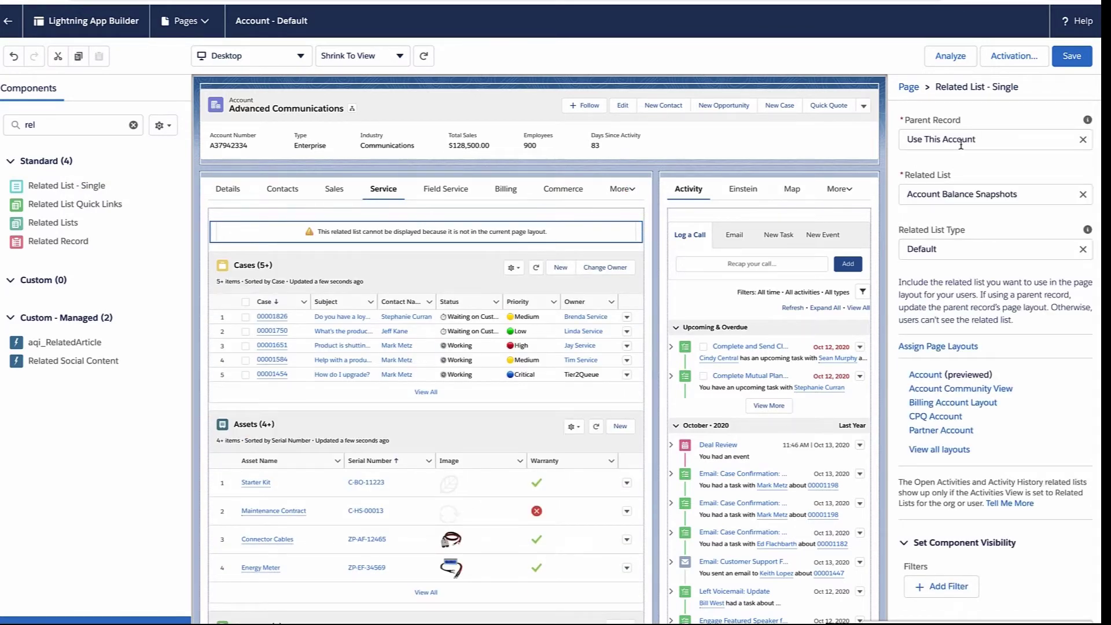
Step: Set the new component's related list to Inspections
{"action": "left_click", "coordinate": [1082, 195]}
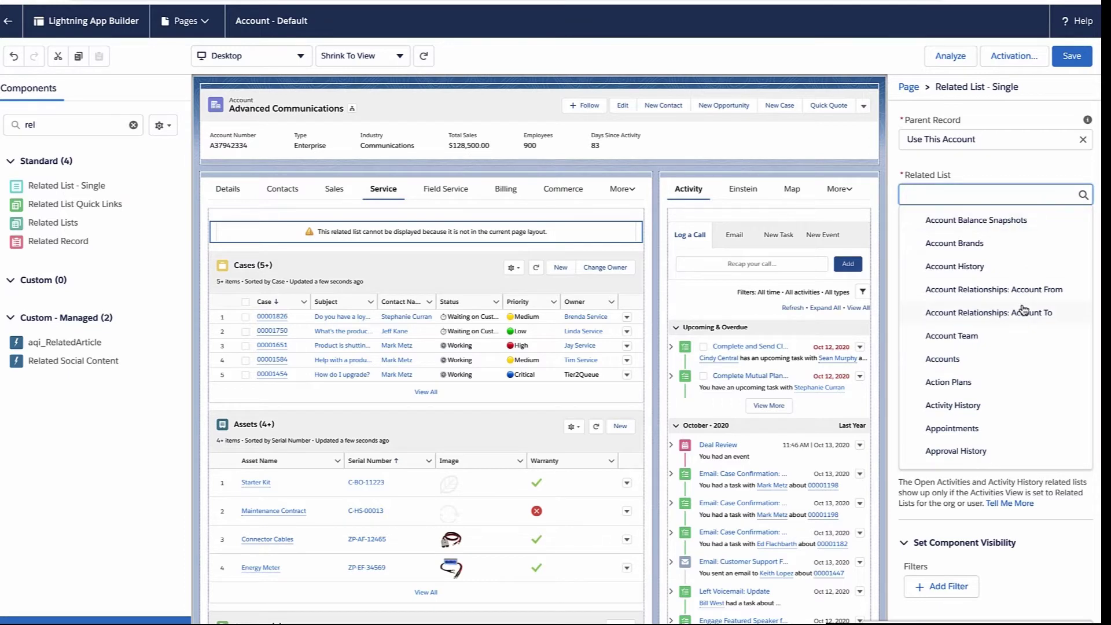
{"action": "scroll", "coordinate": [1023, 311], "scroll_direction": "down", "scroll_amount": 10}
{"action": "type", "text": "ins"}
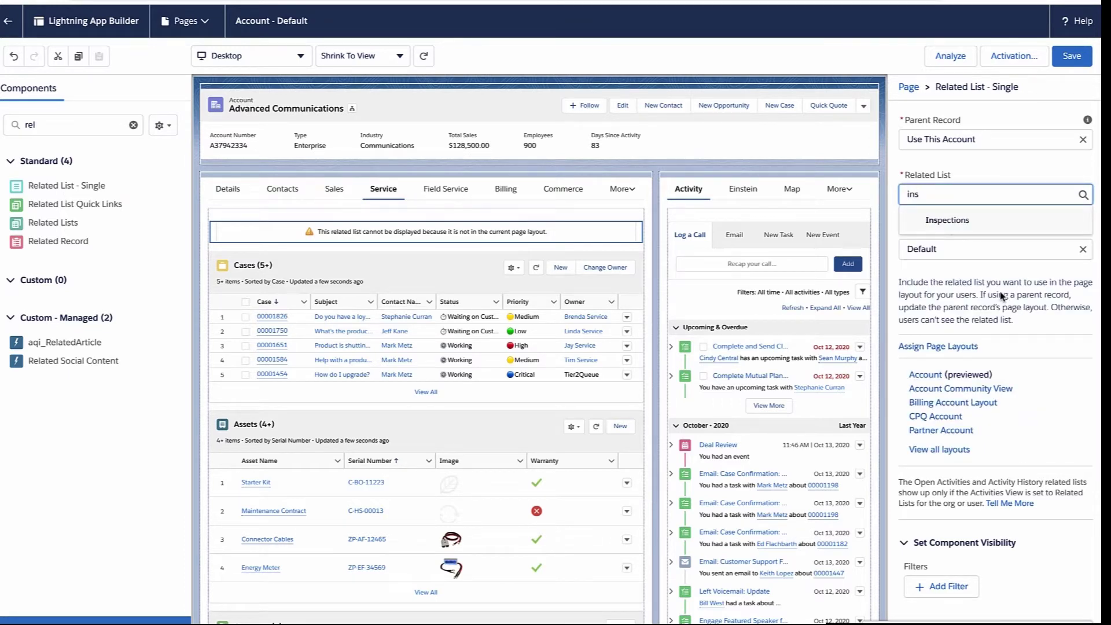
{"action": "left_click", "coordinate": [963, 223]}
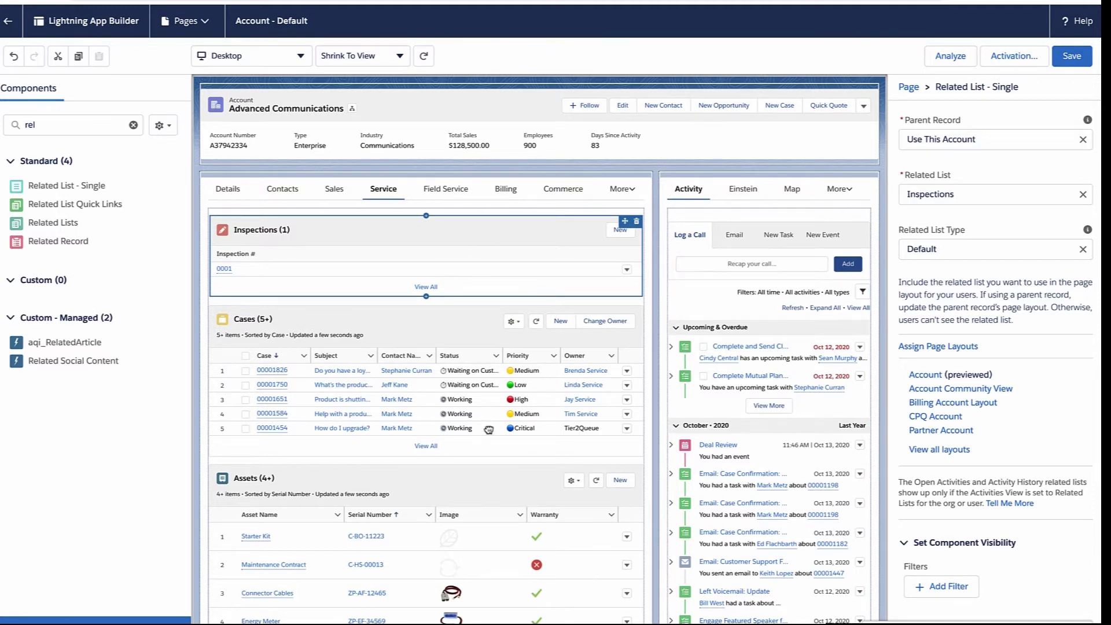
Step: Move the Inspections list below Cases, and open the Account page layout to look through its fields and related lists
{"action": "left_click_drag", "start_coordinate": [489, 430], "coordinate": [490, 453]}
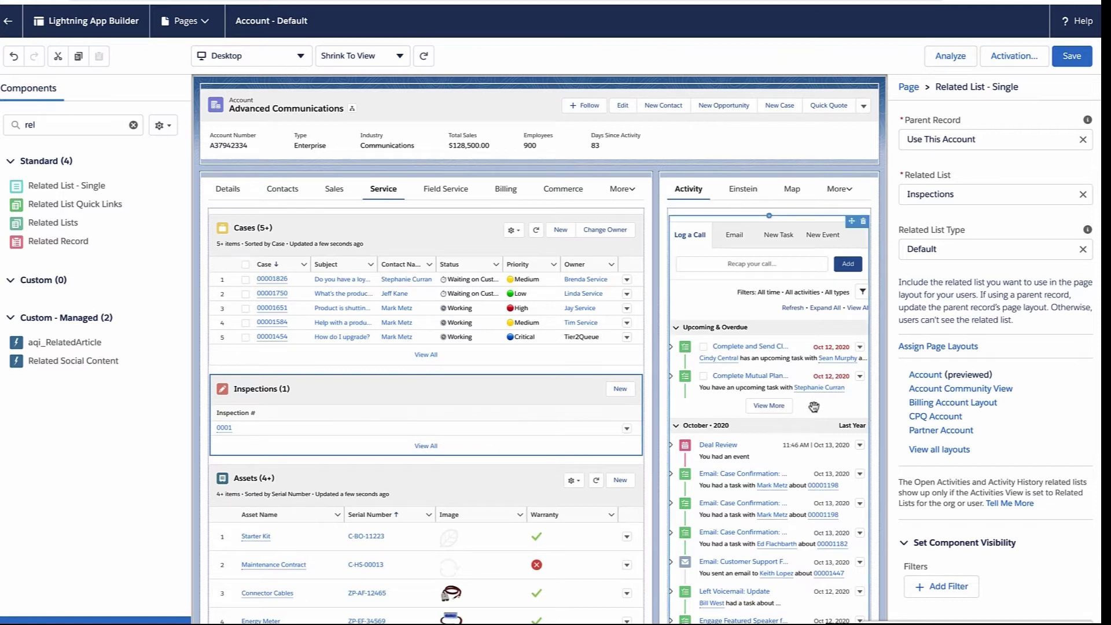
{"action": "left_click", "coordinate": [915, 377]}
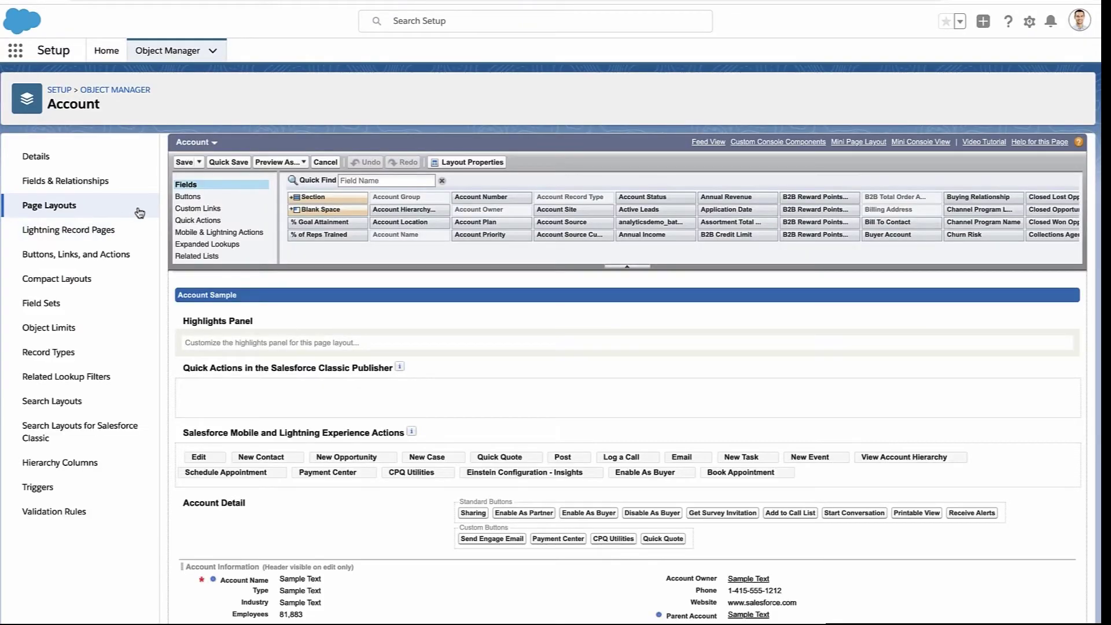
{"action": "scroll", "coordinate": [369, 367], "scroll_direction": "down", "scroll_amount": 5}
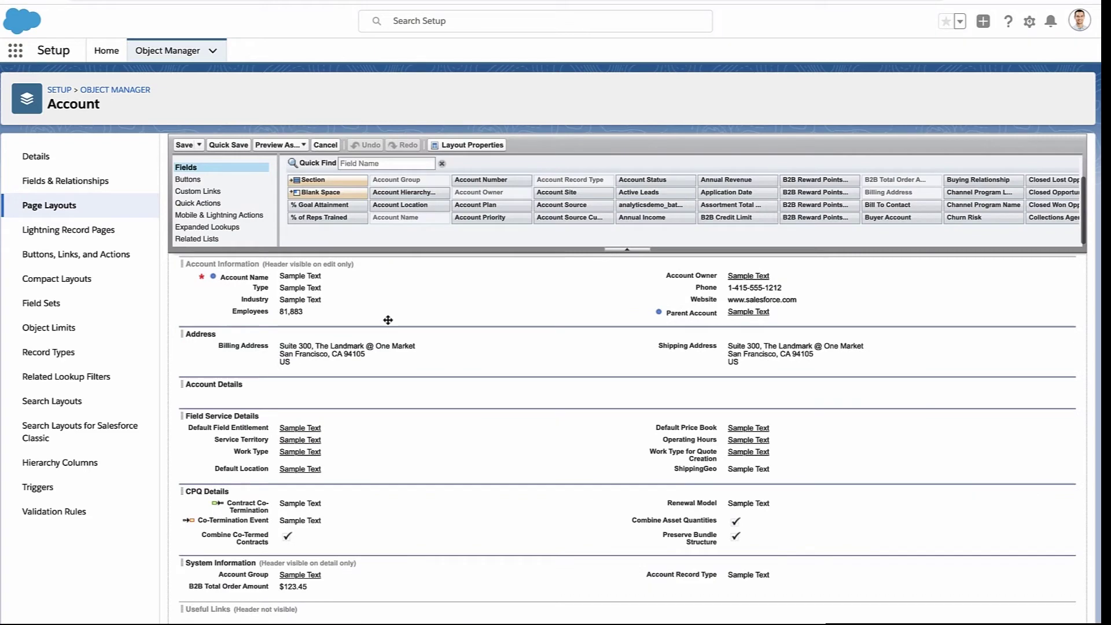
{"action": "left_click_drag", "start_coordinate": [387, 318], "coordinate": [323, 327]}
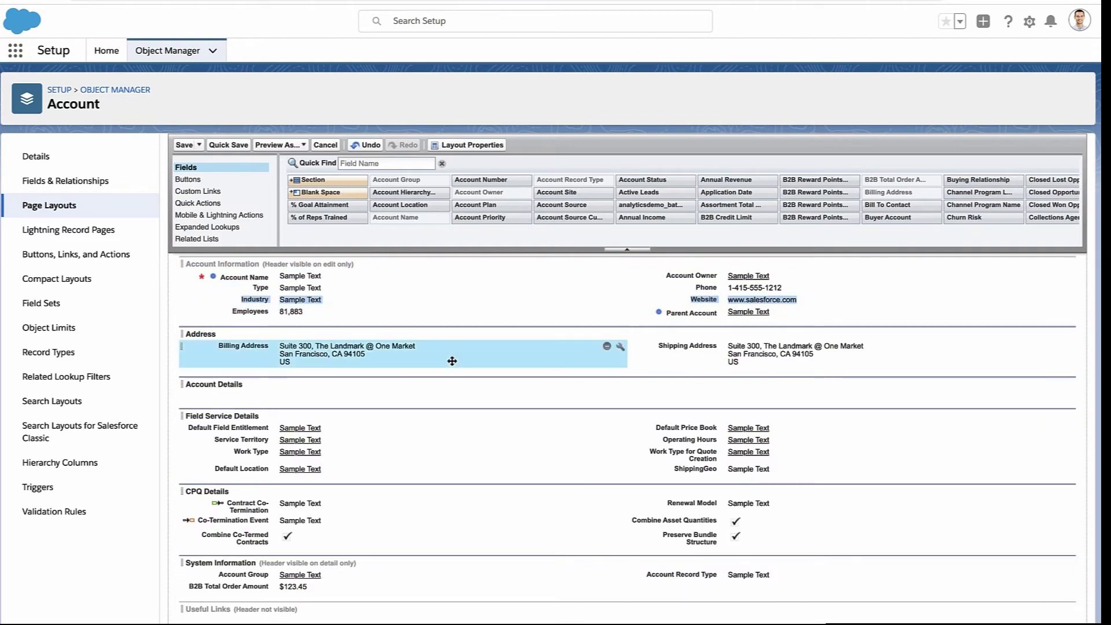
{"action": "scroll", "coordinate": [452, 359], "scroll_direction": "down", "scroll_amount": 6}
{"action": "scroll", "coordinate": [326, 403], "scroll_direction": "down", "scroll_amount": 5}
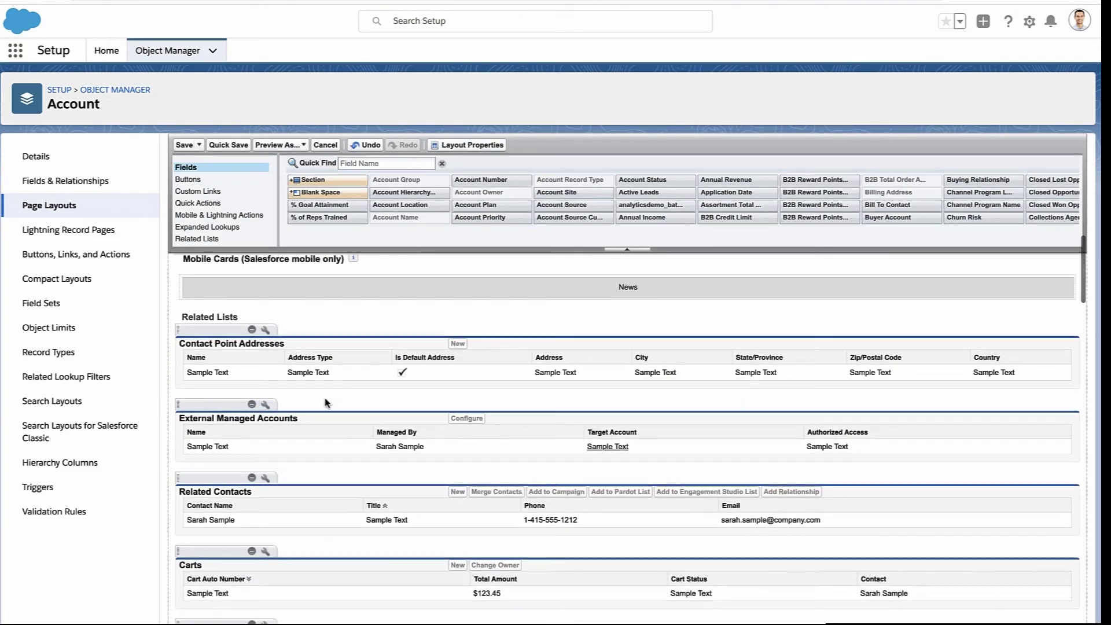
{"action": "scroll", "coordinate": [327, 403], "scroll_direction": "down", "scroll_amount": 8}
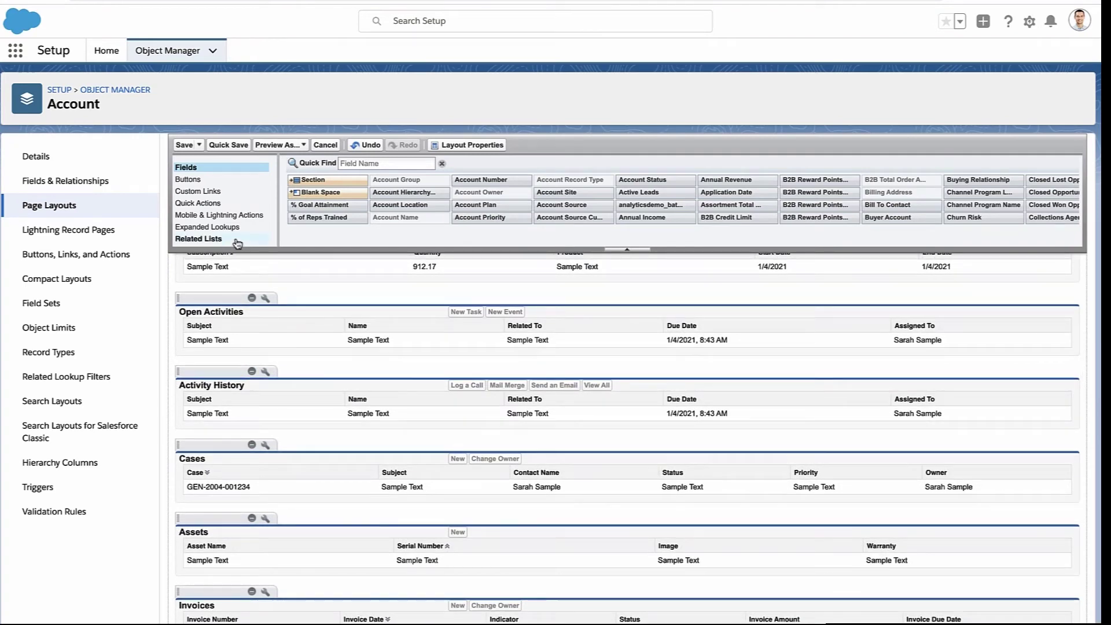
Step: Search the layout's related lists for "ins", remove the Inspections list and add it back below B2B Product Multipliers
{"action": "left_click", "coordinate": [200, 239]}
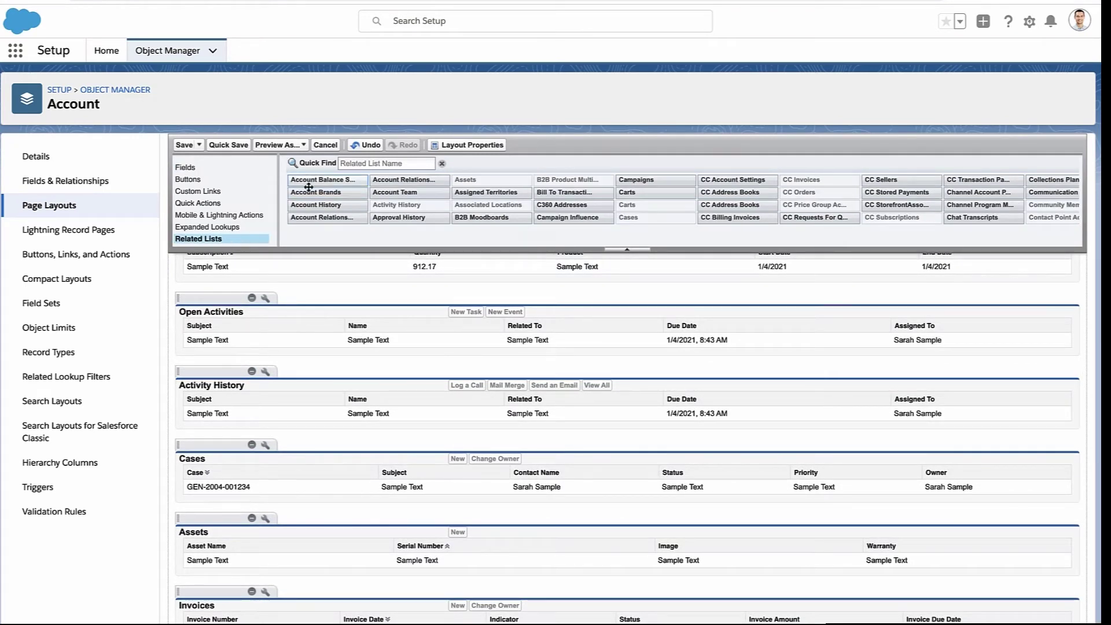
{"action": "left_click", "coordinate": [387, 163]}
{"action": "type", "text": "ins"}
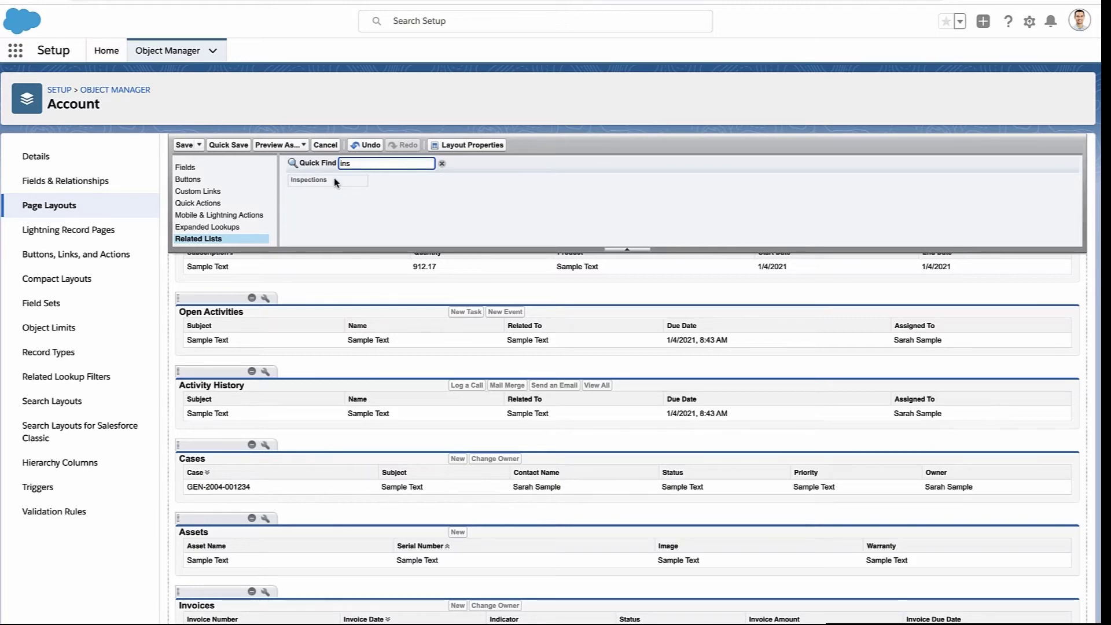
{"action": "scroll", "coordinate": [318, 384], "scroll_direction": "down", "scroll_amount": 2}
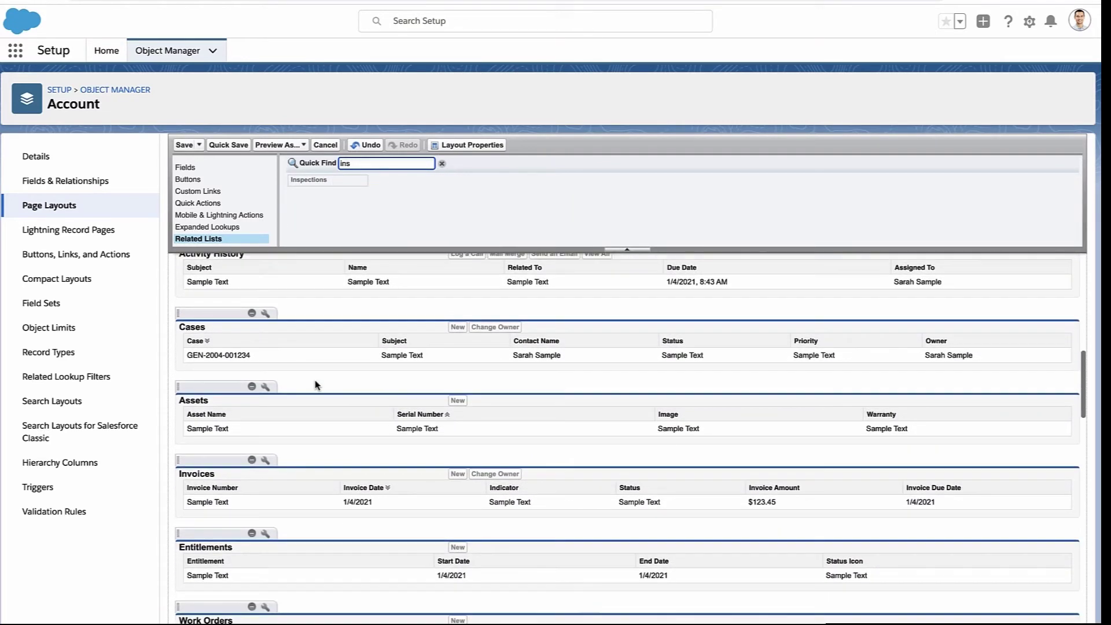
{"action": "scroll", "coordinate": [317, 384], "scroll_direction": "down", "scroll_amount": 15}
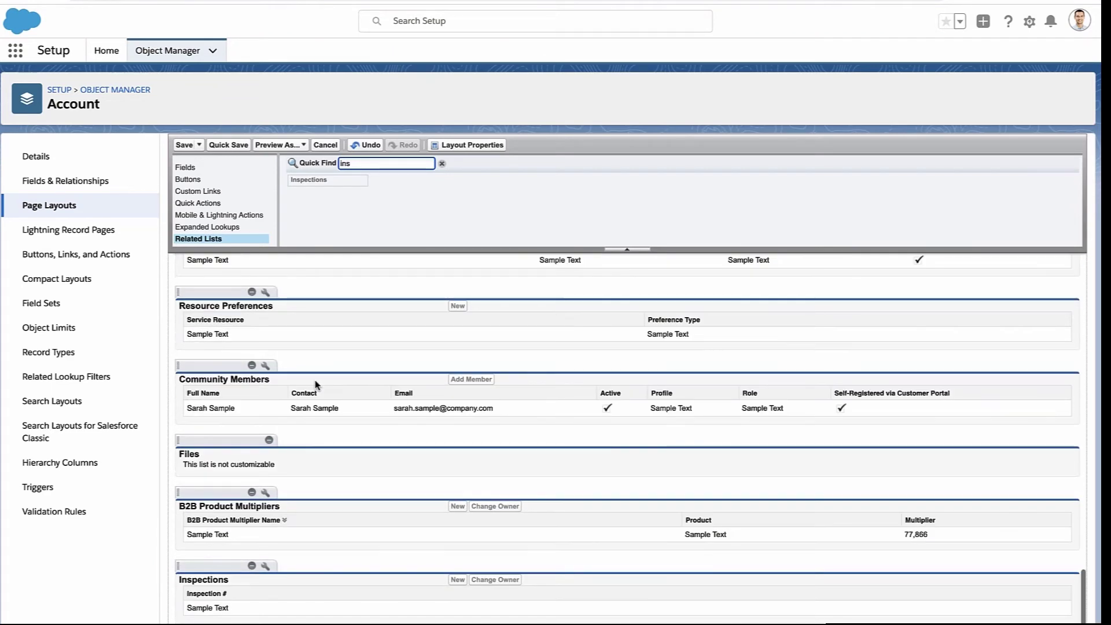
{"action": "left_click", "coordinate": [252, 566]}
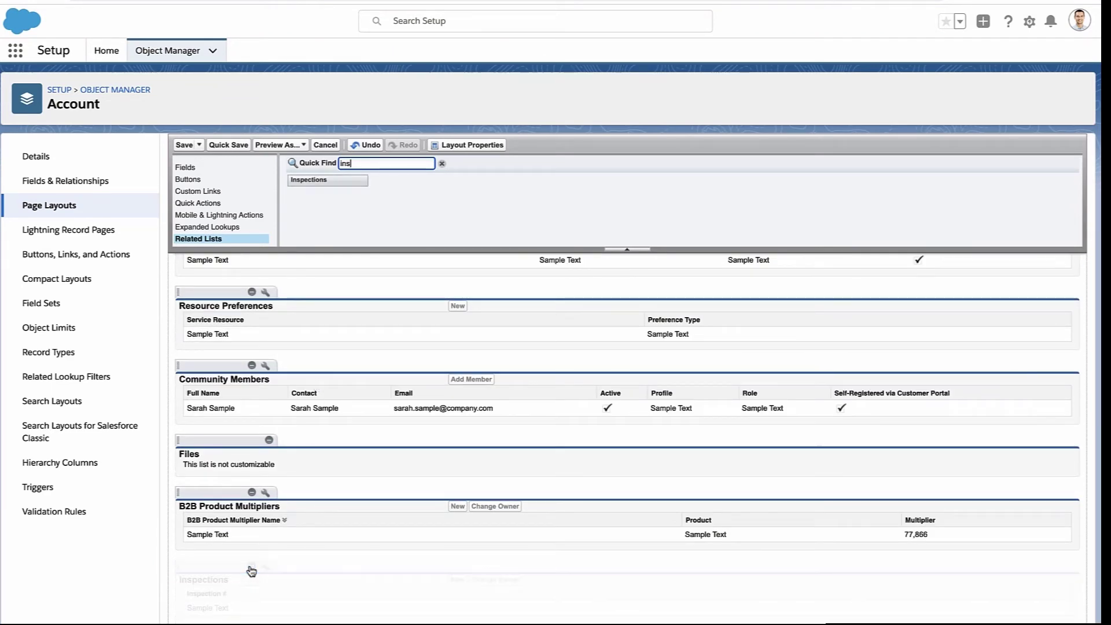
{"action": "left_click_drag", "start_coordinate": [324, 185], "coordinate": [315, 596]}
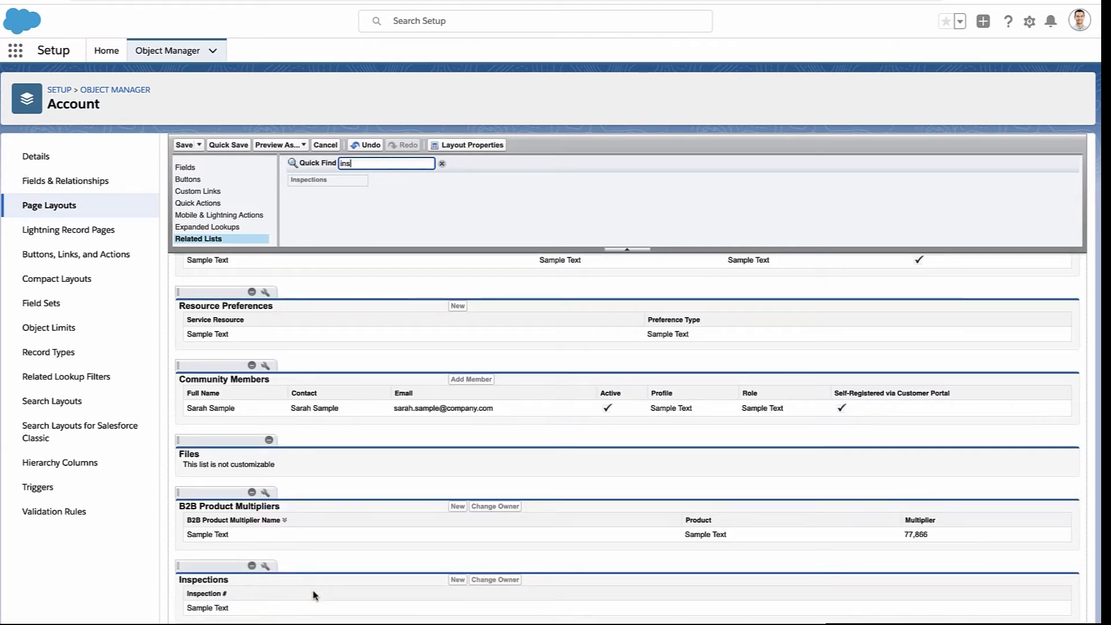
Step: Add the Created Date and Status fields to the columns of the Inspections related list
{"action": "left_click", "coordinate": [265, 566]}
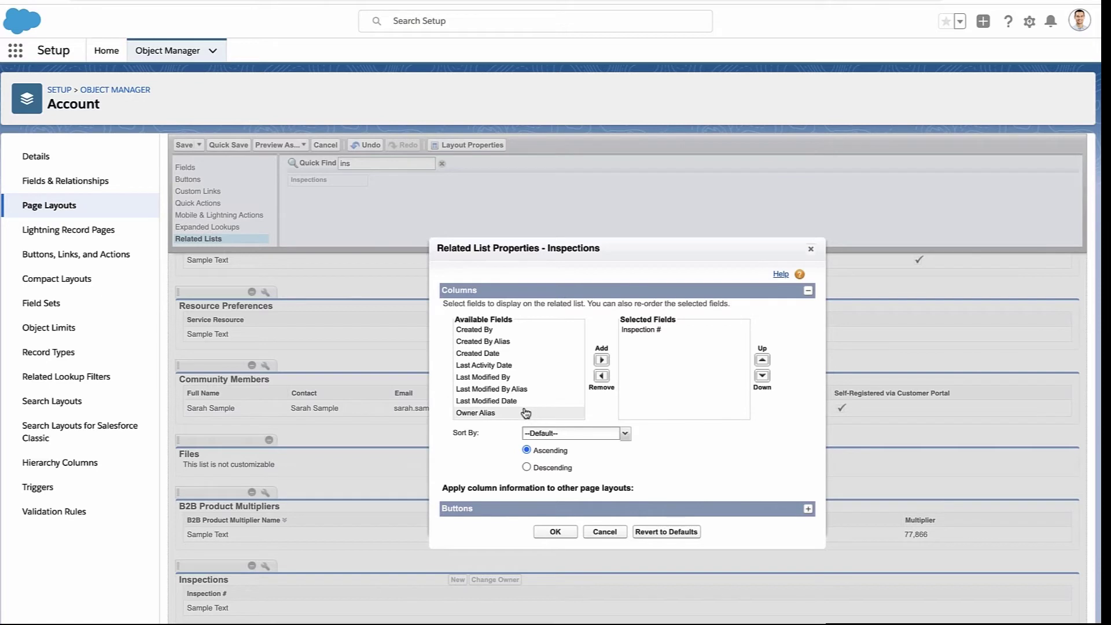
{"action": "left_click", "coordinate": [526, 353]}
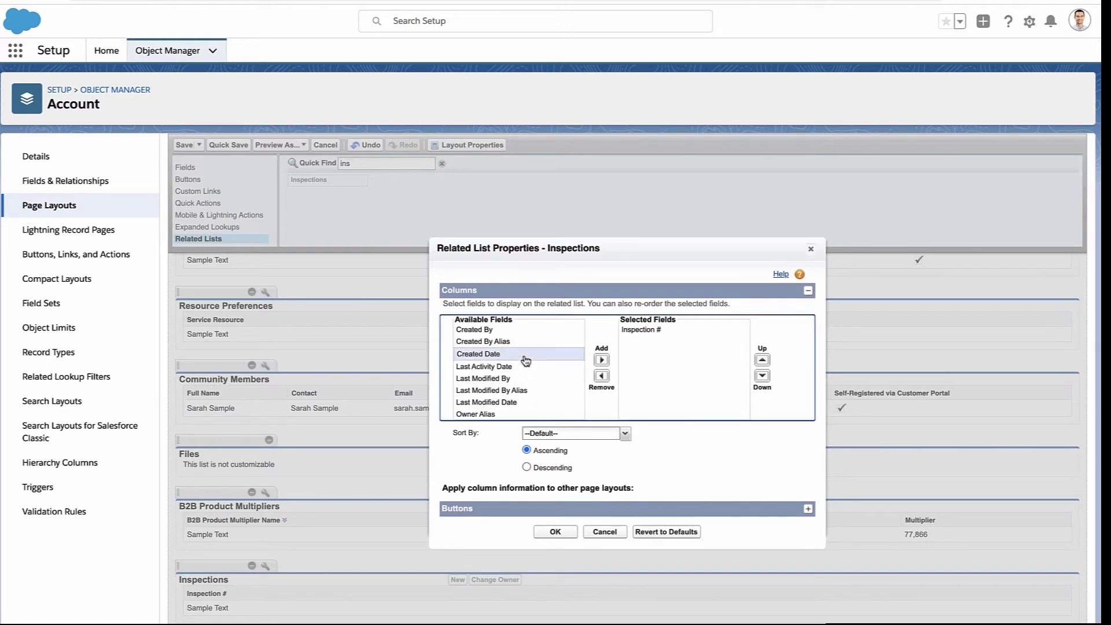
{"action": "left_click", "coordinate": [601, 360]}
{"action": "scroll", "coordinate": [541, 365], "scroll_direction": "down", "scroll_amount": 2}
{"action": "left_click", "coordinate": [541, 413]}
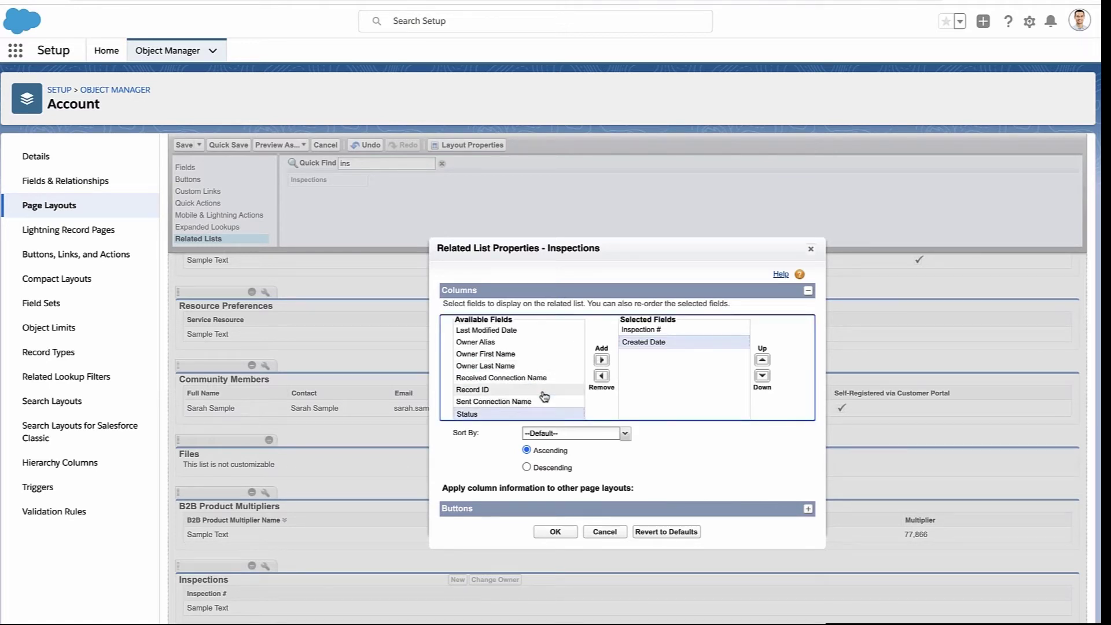
{"action": "left_click", "coordinate": [602, 360]}
Step: Sort the Inspections related list by Status in descending order and accept its properties with all other page layouts selected
{"action": "left_click", "coordinate": [587, 435]}
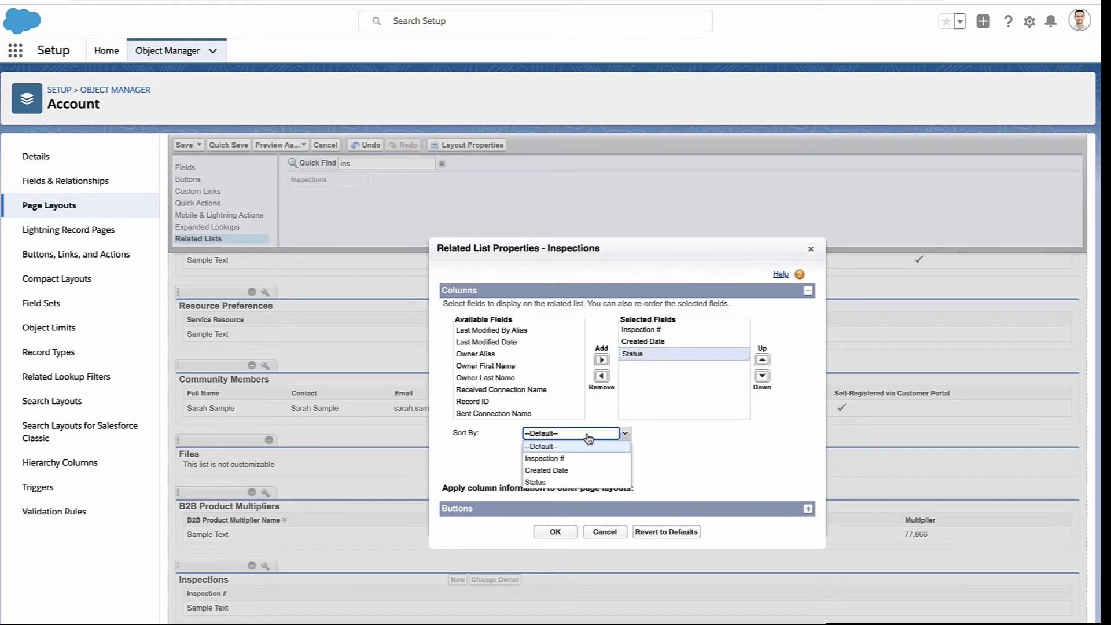
{"action": "left_click", "coordinate": [576, 481]}
{"action": "left_click", "coordinate": [569, 470]}
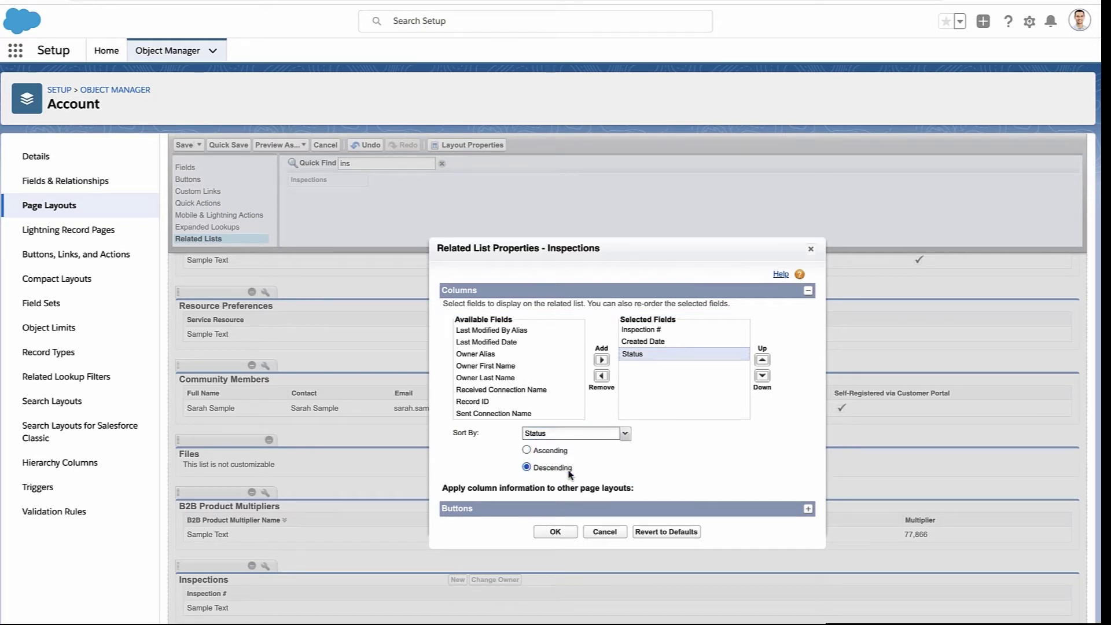
{"action": "scroll", "coordinate": [625, 462], "scroll_direction": "down", "scroll_amount": 3}
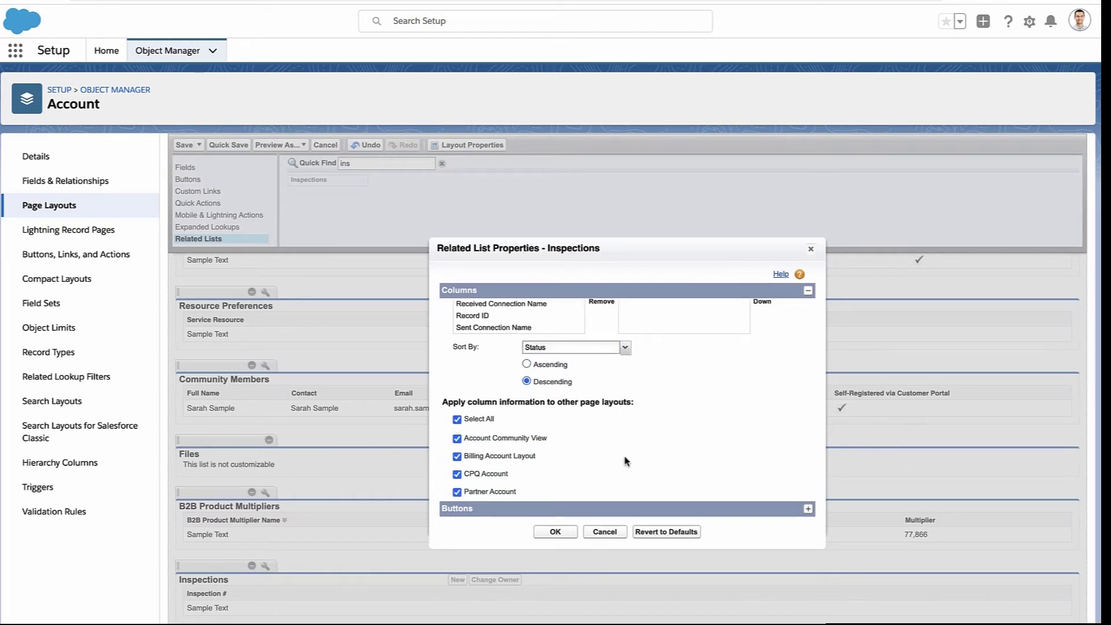
{"action": "left_click", "coordinate": [566, 530]}
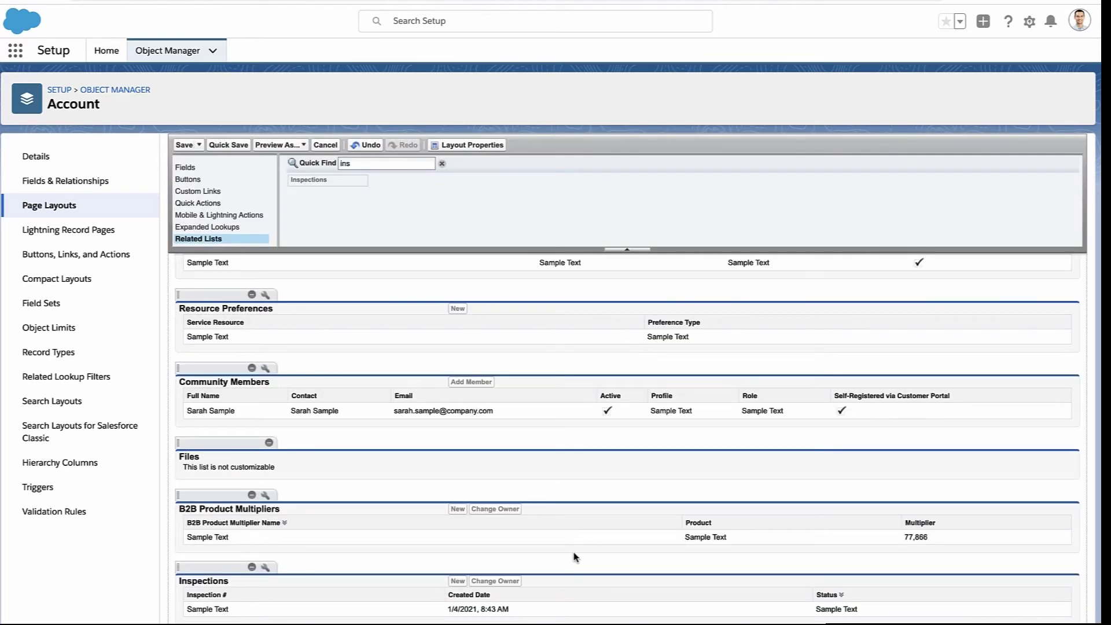
Step: Move the Inspections related list above Files and save the Account layout, overwriting users' related list customizations
{"action": "left_click_drag", "start_coordinate": [218, 573], "coordinate": [228, 444]}
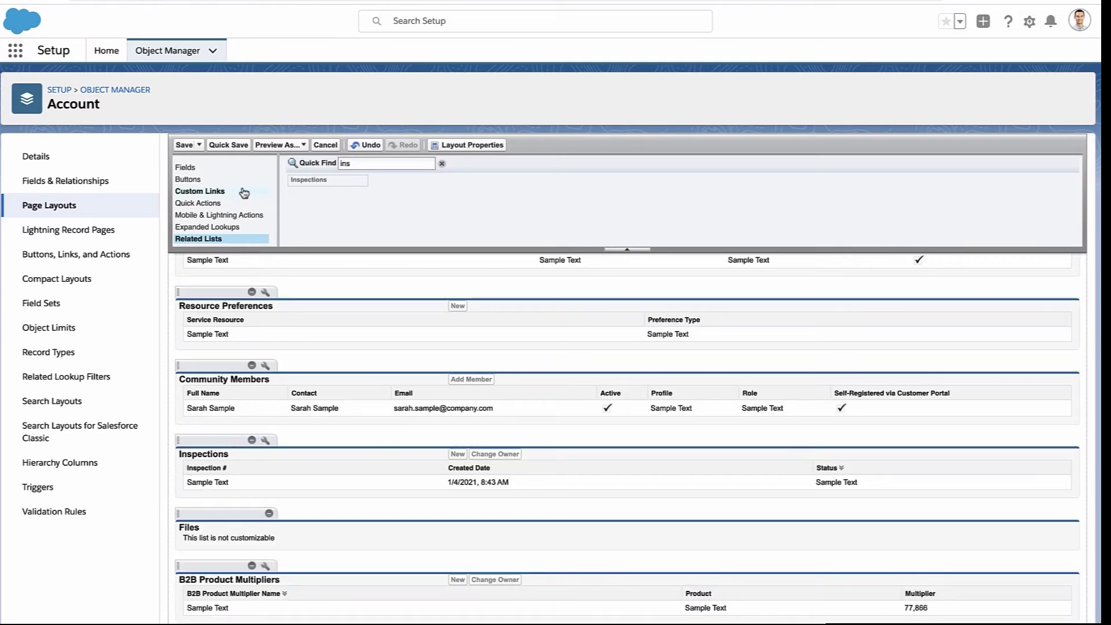
{"action": "left_click", "coordinate": [182, 145]}
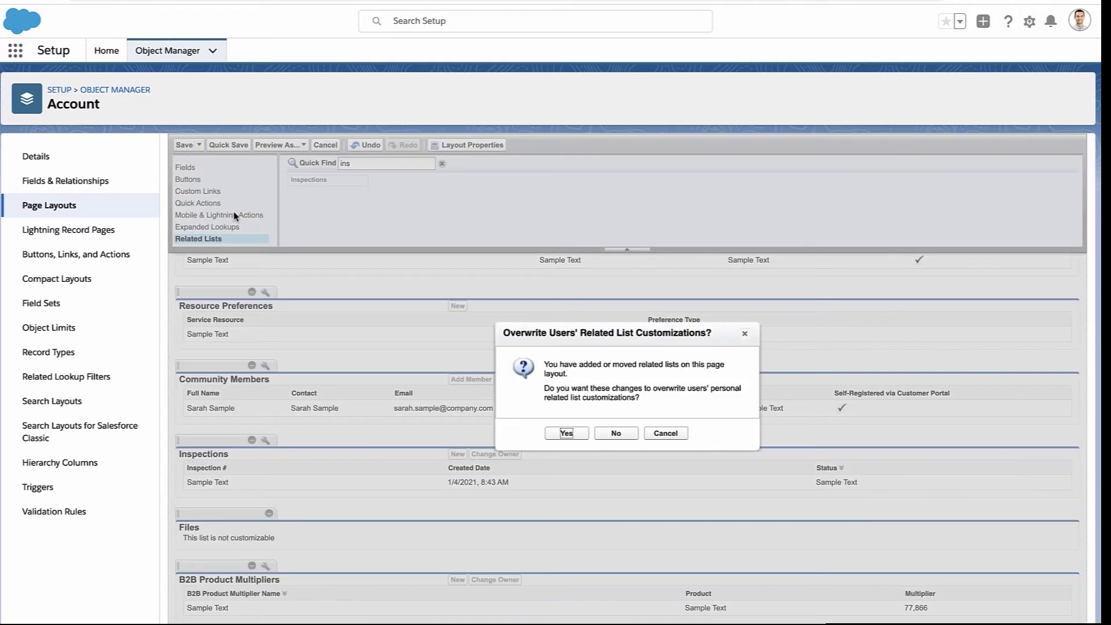
{"action": "left_click", "coordinate": [566, 433]}
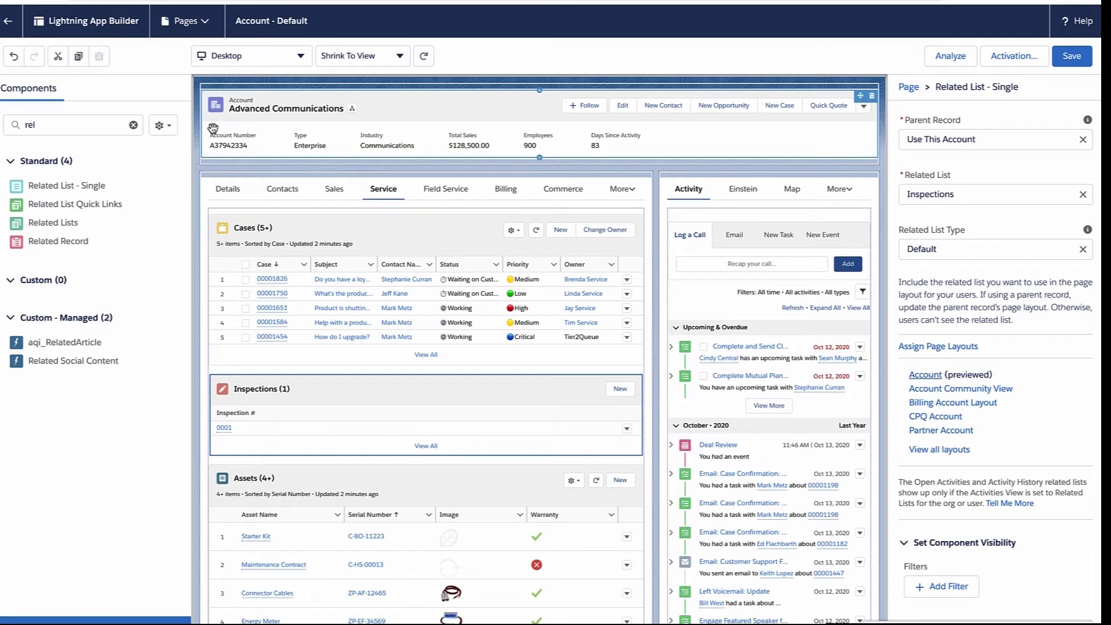
Step: Refresh the Lightning App Builder preview and move the Inspections list above Cases in the Service section
{"action": "left_click", "coordinate": [421, 59]}
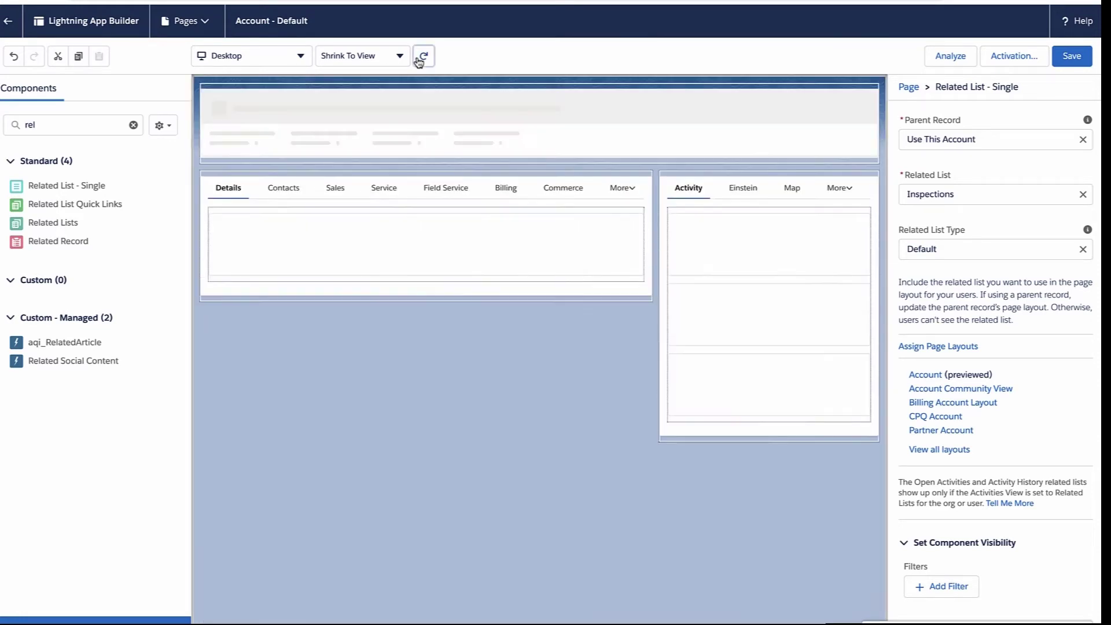
{"action": "left_click", "coordinate": [384, 189]}
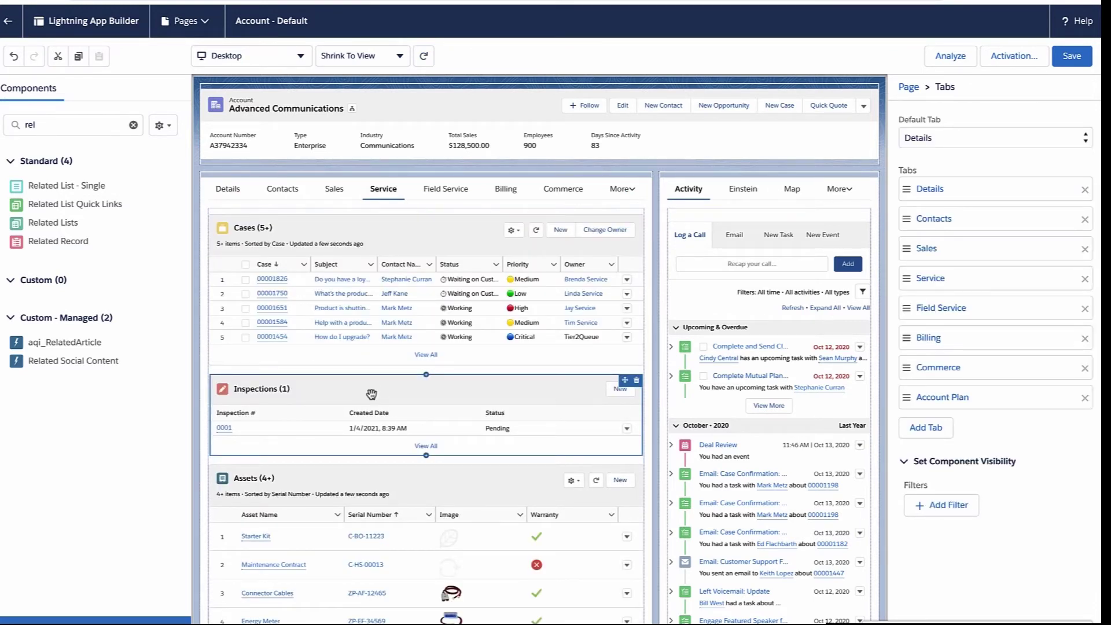
{"action": "left_click_drag", "start_coordinate": [370, 207], "coordinate": [370, 226]}
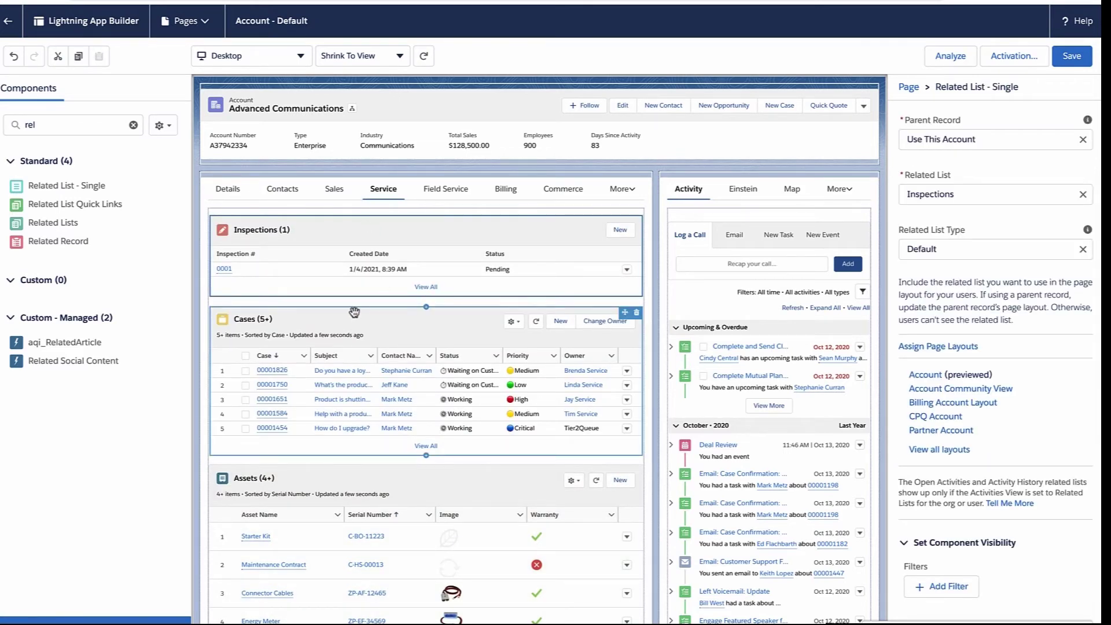
Step: Place the Related Lists component above the page's section tabs, look through all its lists, and delete the component
{"action": "left_click_drag", "start_coordinate": [54, 225], "coordinate": [231, 172]}
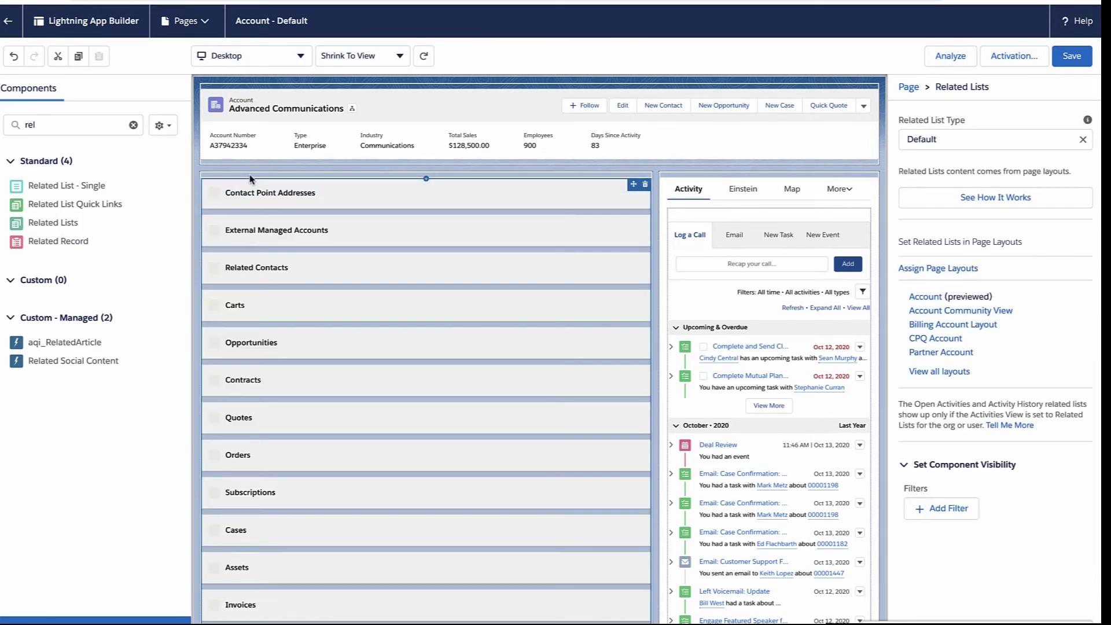
{"action": "scroll", "coordinate": [298, 196], "scroll_direction": "down", "scroll_amount": 4}
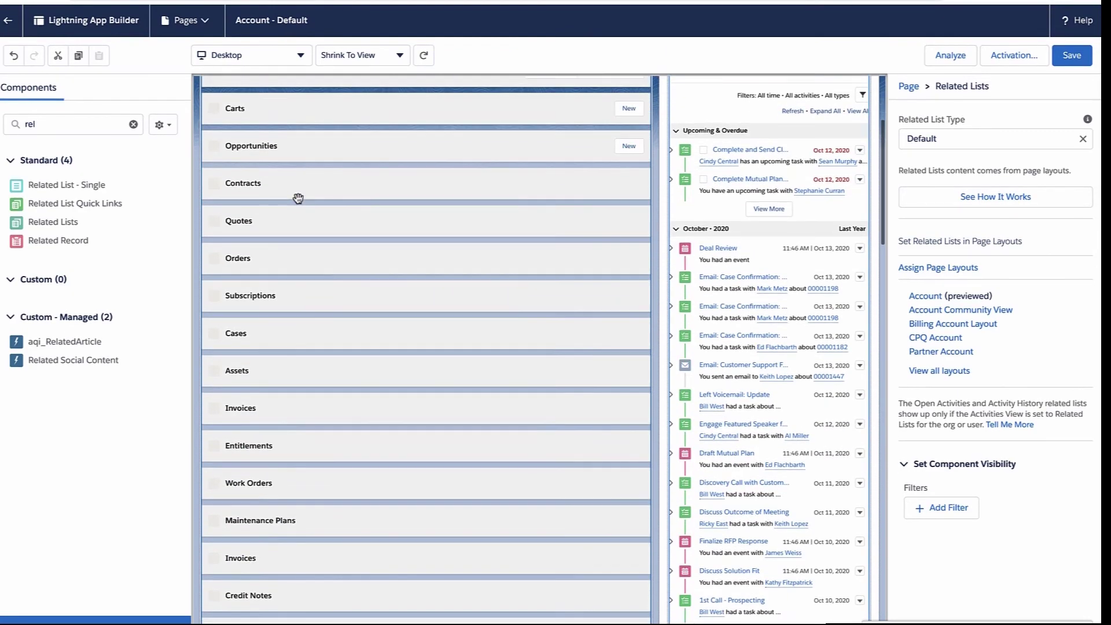
{"action": "scroll", "coordinate": [298, 198], "scroll_direction": "up", "scroll_amount": 5}
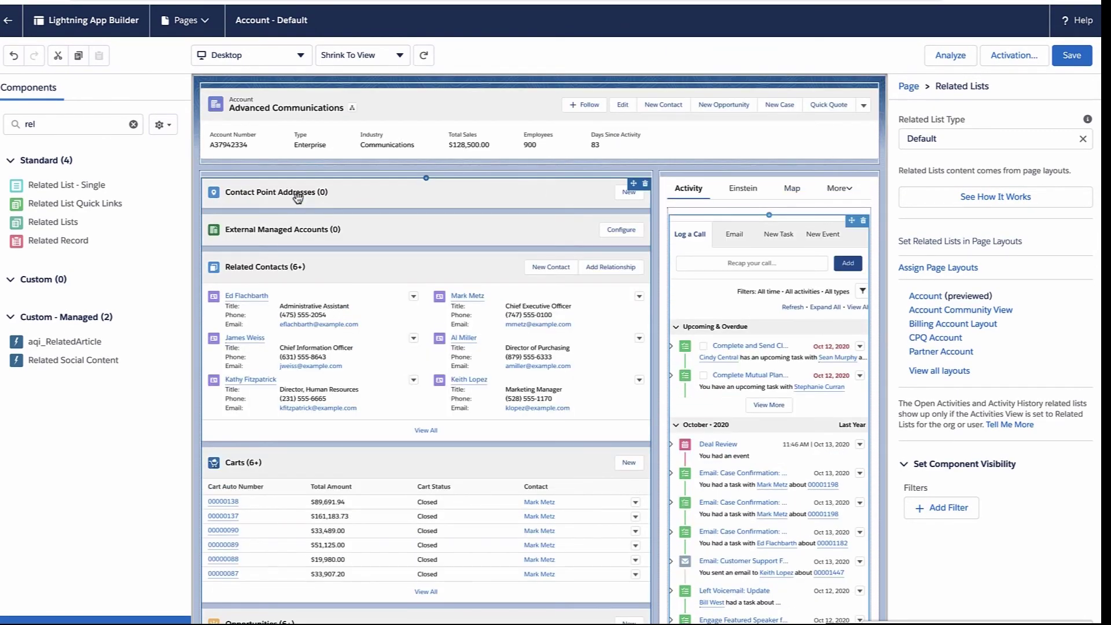
{"action": "scroll", "coordinate": [348, 284], "scroll_direction": "down", "scroll_amount": 15}
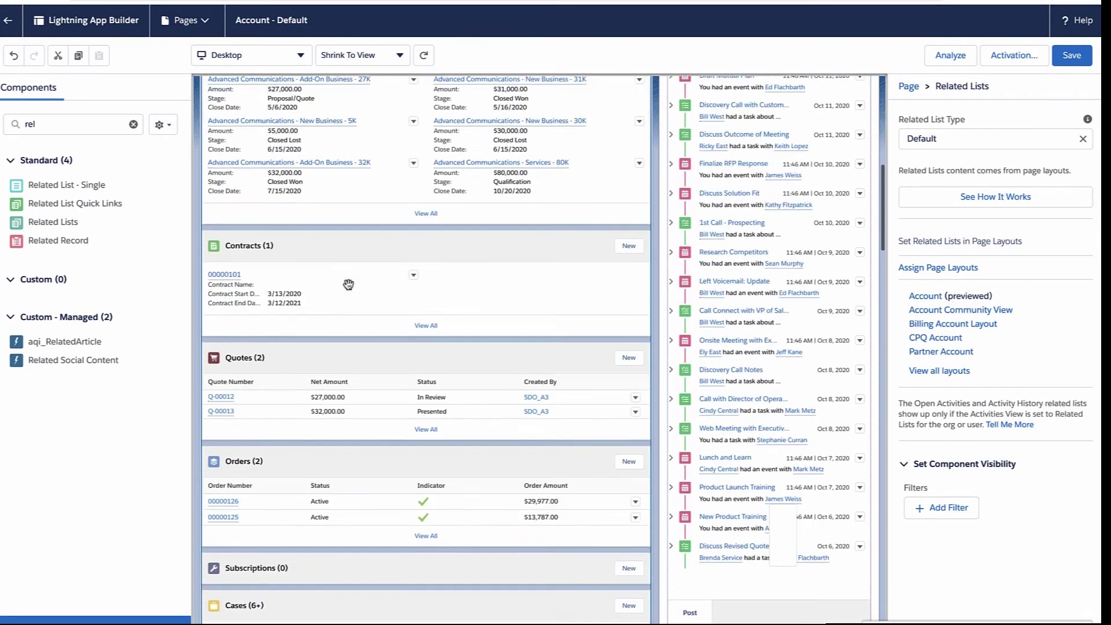
{"action": "scroll", "coordinate": [349, 284], "scroll_direction": "down", "scroll_amount": 15}
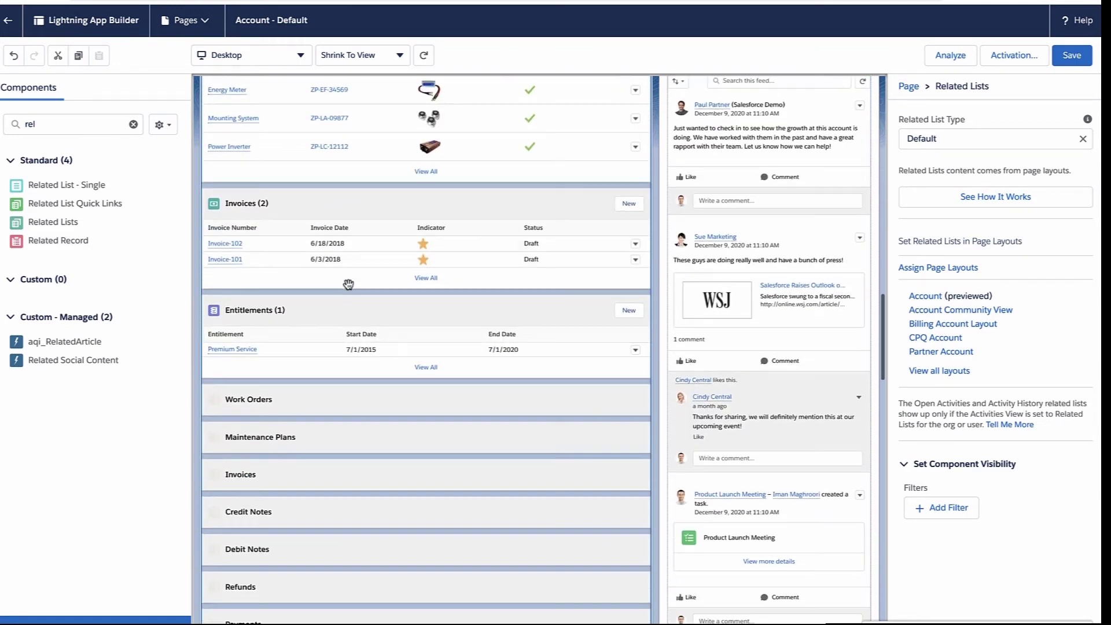
{"action": "scroll", "coordinate": [348, 284], "scroll_direction": "down", "scroll_amount": 5}
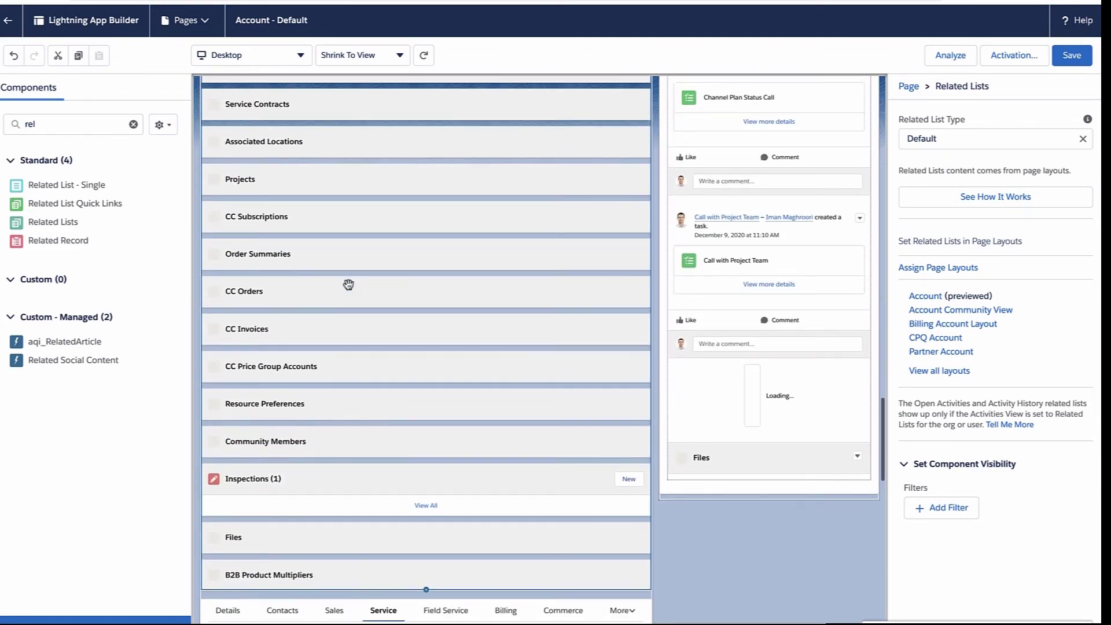
{"action": "scroll", "coordinate": [268, 478], "scroll_direction": "up", "scroll_amount": 20}
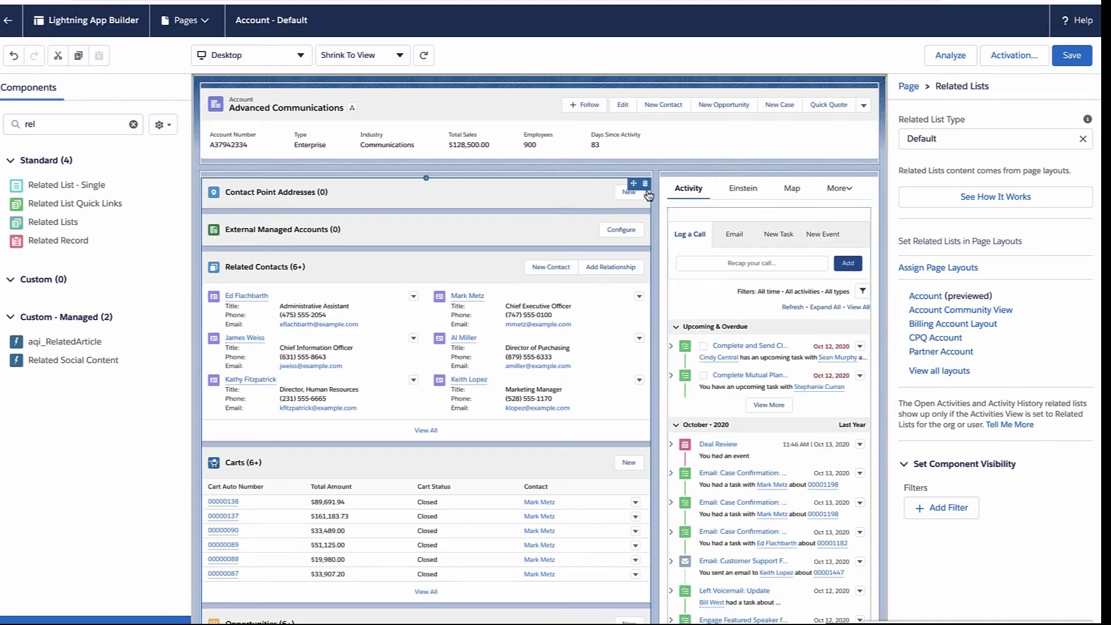
{"action": "left_click", "coordinate": [645, 184]}
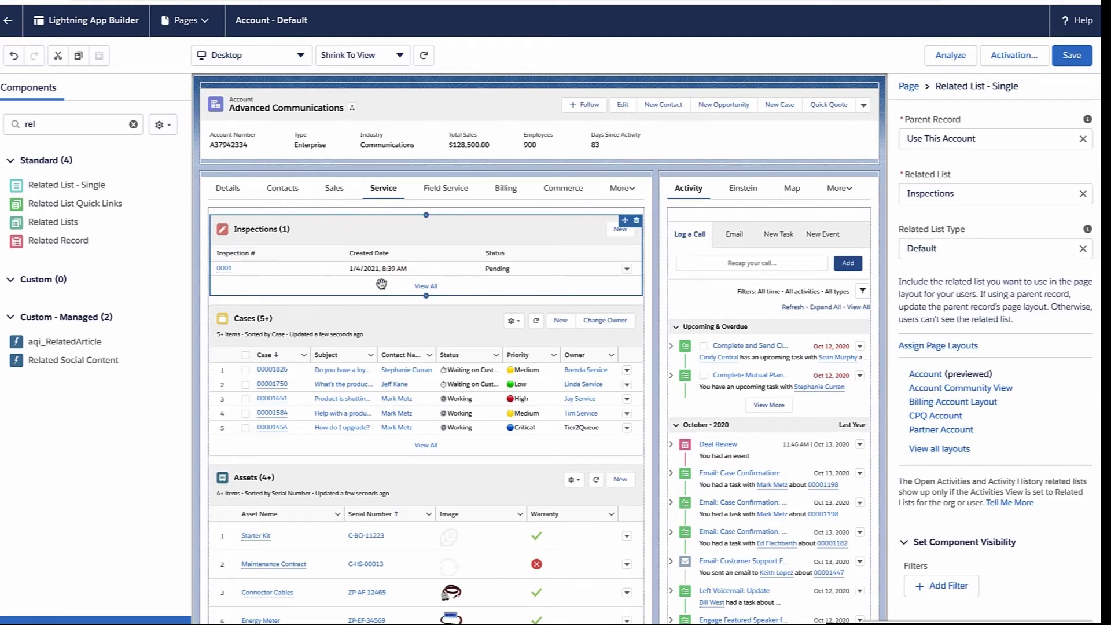
Step: Return to the Advanced Communications account record and view the Inspections list in its Service section
{"action": "left_click", "coordinate": [10, 25]}
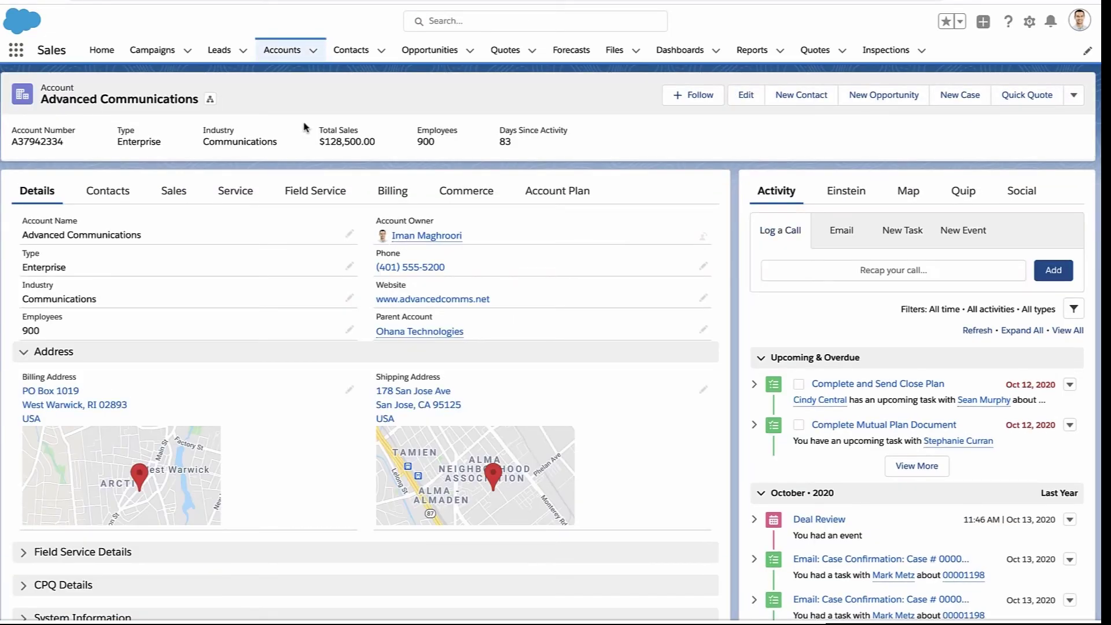
{"action": "left_click", "coordinate": [258, 192]}
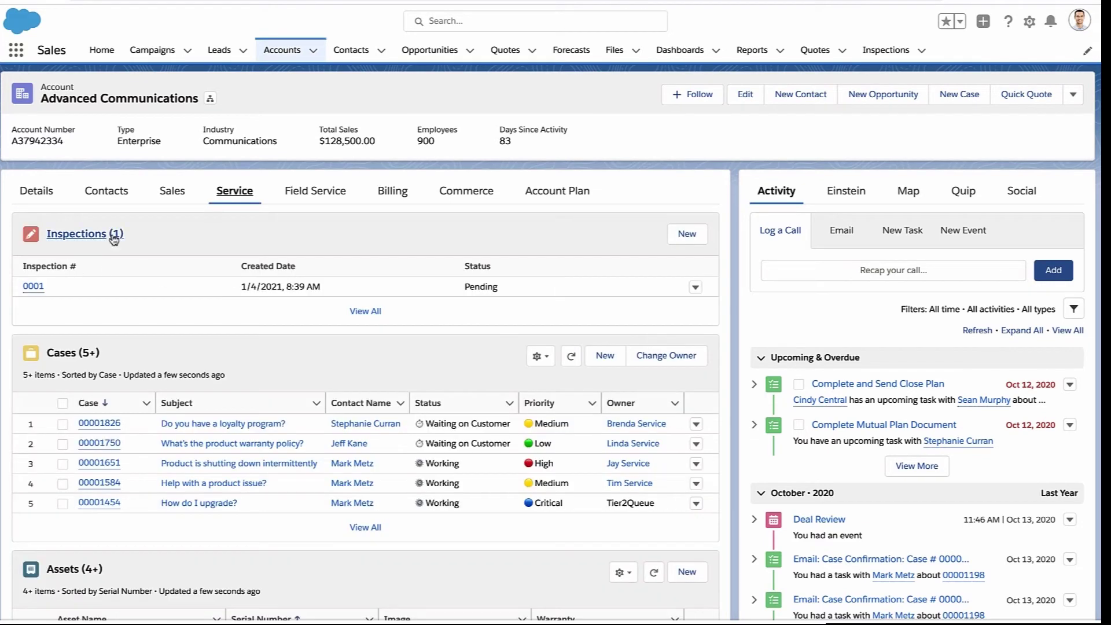
Step: Create a new inspection for Advanced Communications from the Inspections related list with the status Working
{"action": "left_click", "coordinate": [697, 235]}
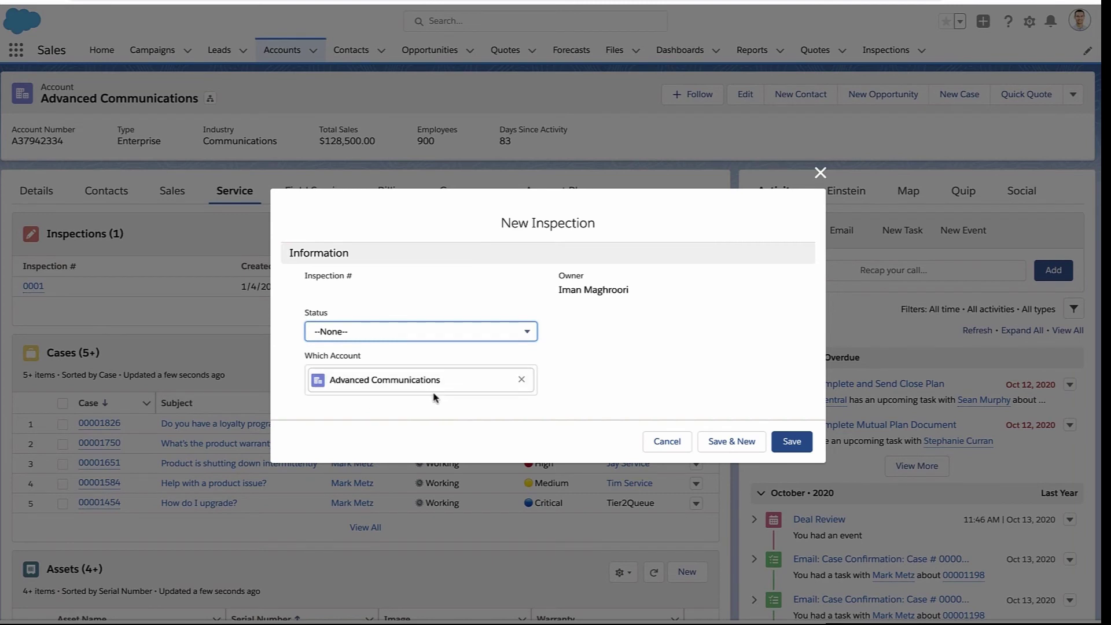
{"action": "left_click", "coordinate": [479, 333]}
{"action": "left_click", "coordinate": [472, 355]}
{"action": "left_click", "coordinate": [792, 441]}
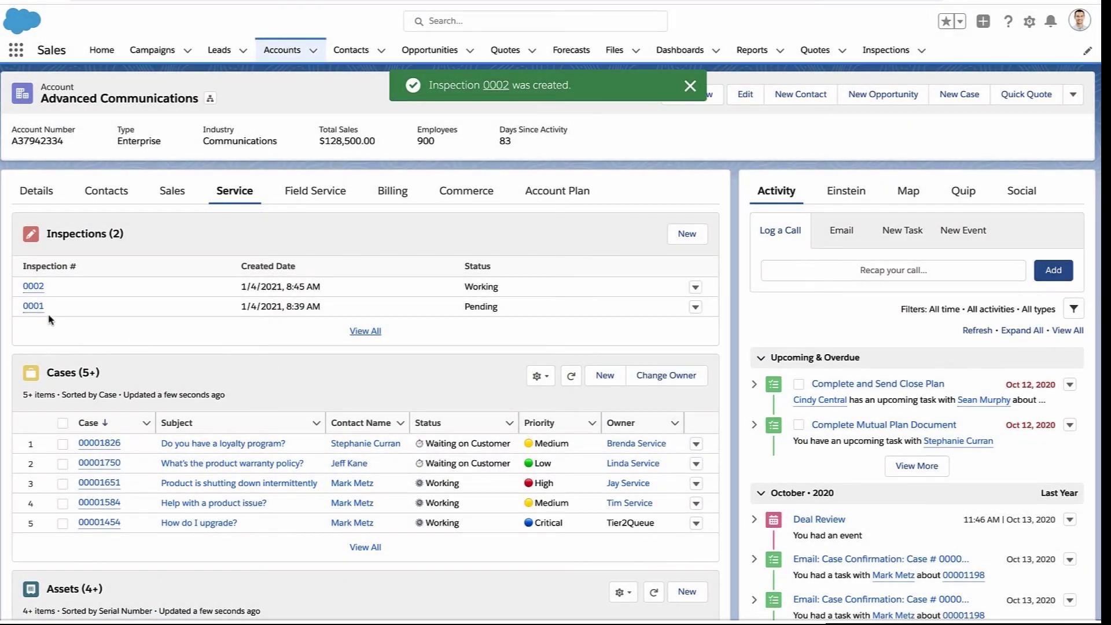
Step: Open inspection 0002, clear its Which Account lookup without choosing a replacement, and save the record
{"action": "left_click", "coordinate": [33, 285]}
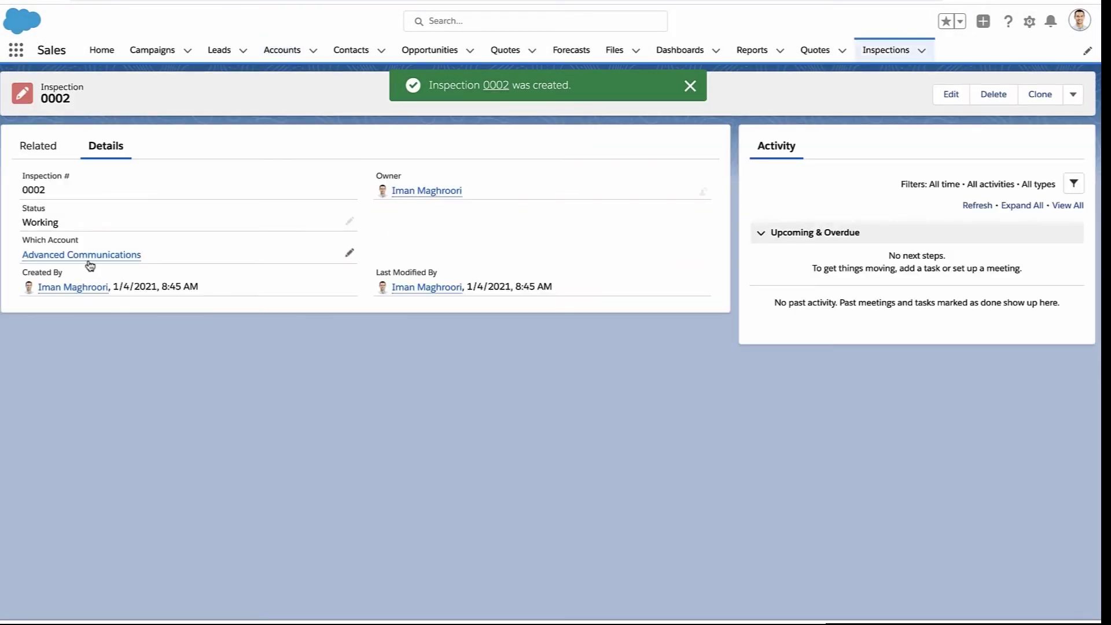
{"action": "double_click", "coordinate": [184, 256]}
{"action": "left_click", "coordinate": [347, 279]}
{"action": "left_click", "coordinate": [273, 278]}
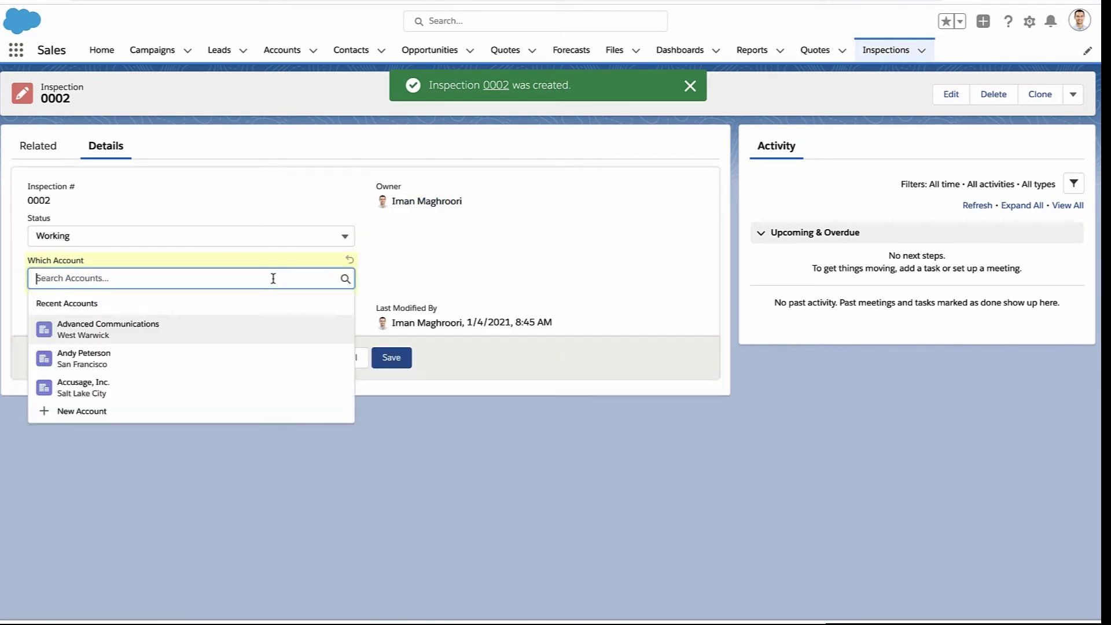
{"action": "left_click", "coordinate": [391, 358]}
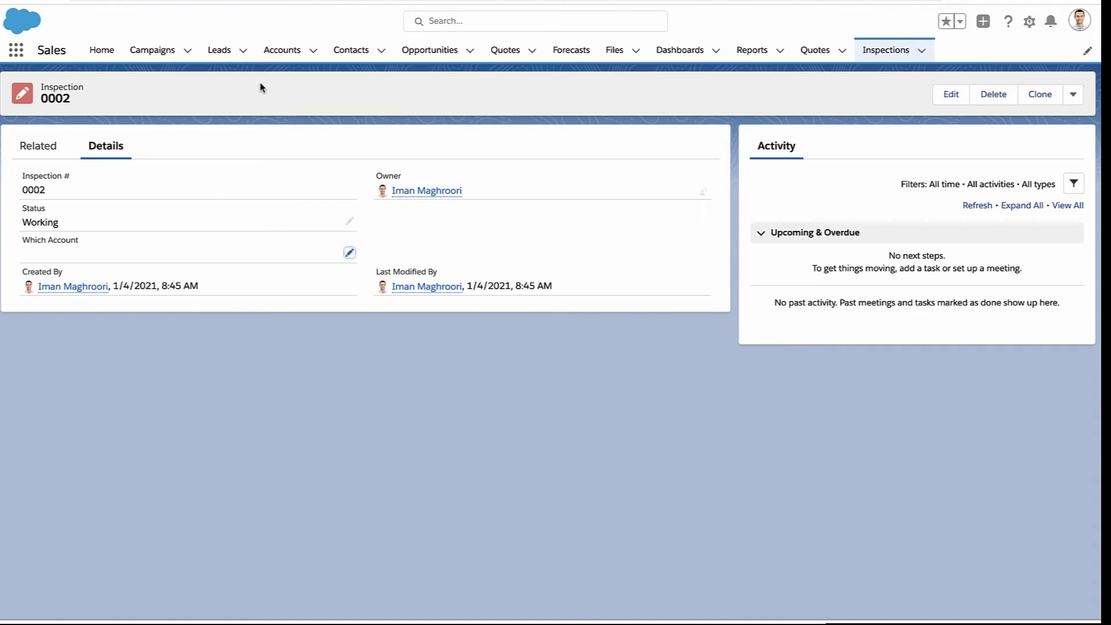
Step: Return to the Advanced Communications account and check the Inspections list in its Service section
{"action": "left_click", "coordinate": [269, 58]}
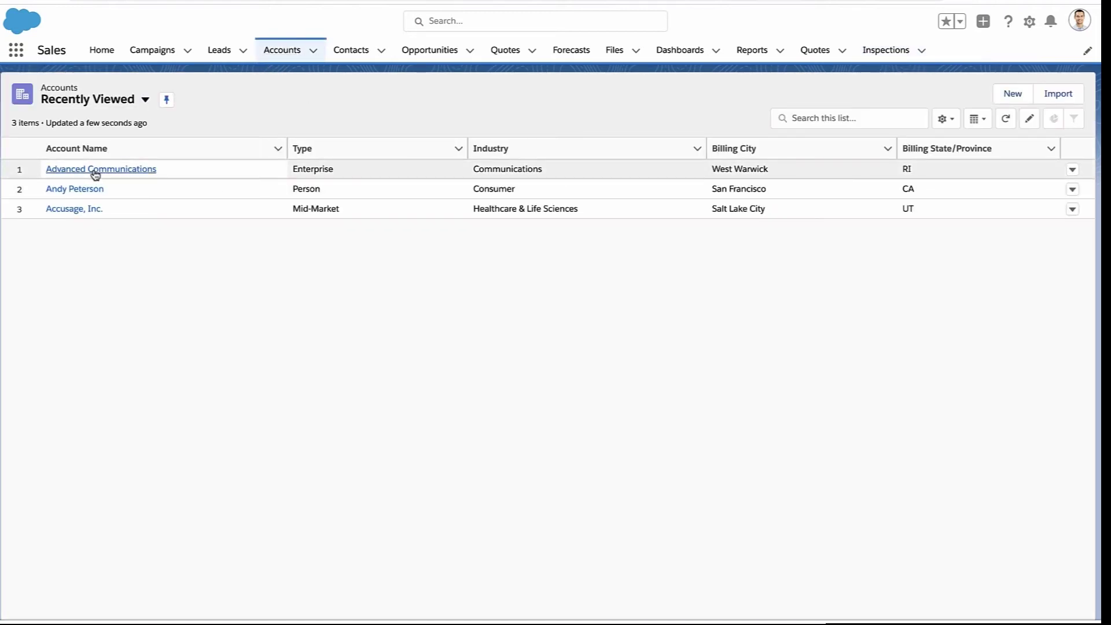
{"action": "left_click", "coordinate": [96, 171]}
{"action": "left_click", "coordinate": [234, 191]}
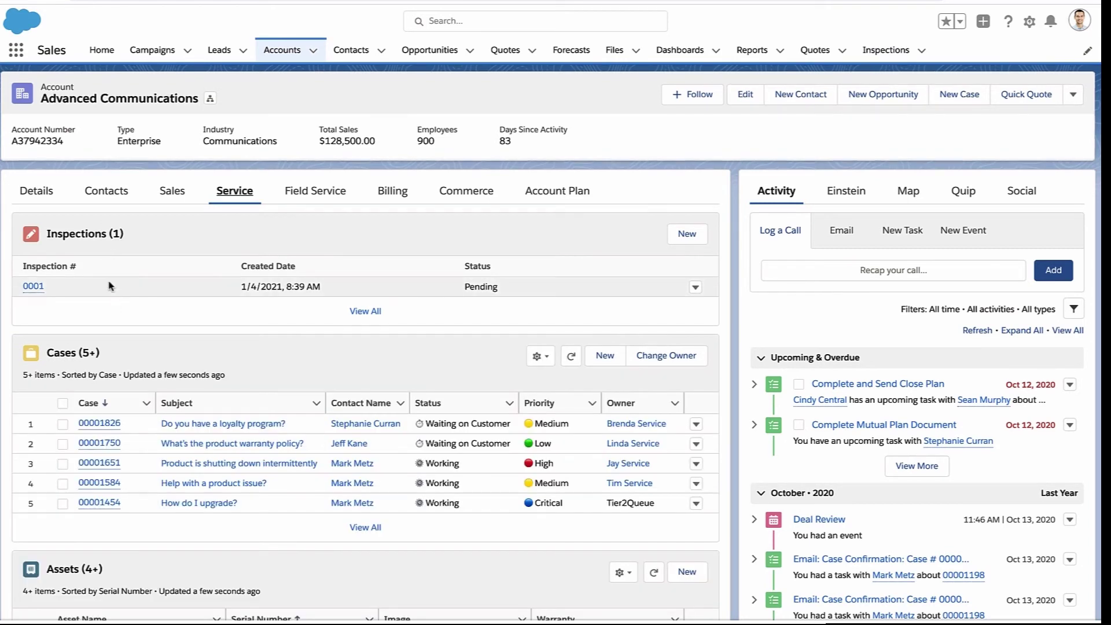
Step: Clear Which Account on inspection 0001 and create a replacement account named ABC with the Account record type
{"action": "left_click", "coordinate": [34, 287]}
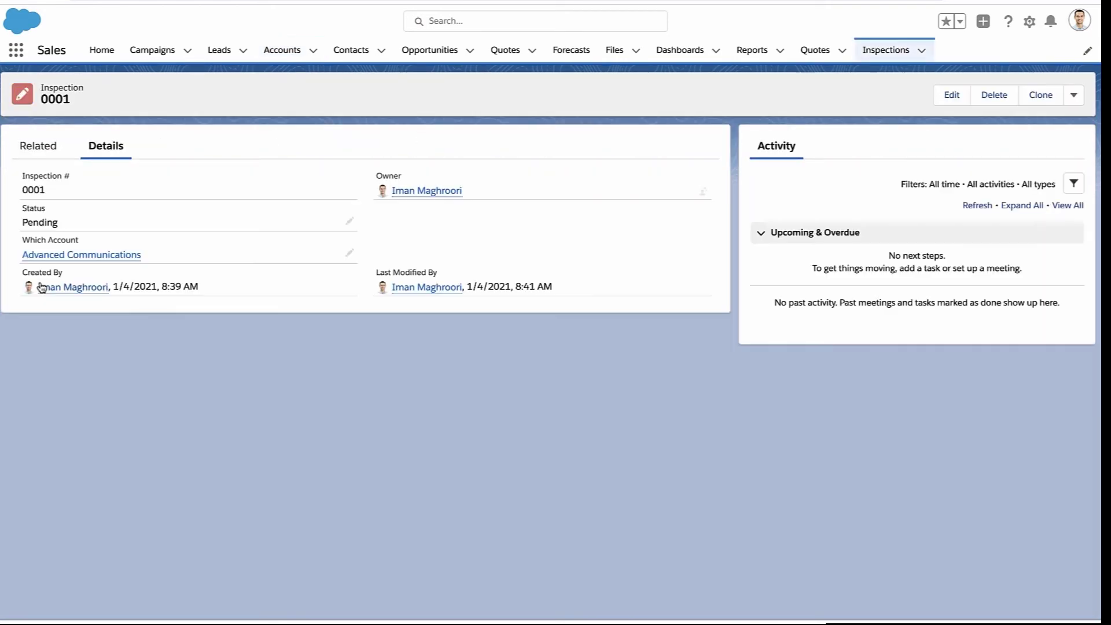
{"action": "double_click", "coordinate": [223, 261]}
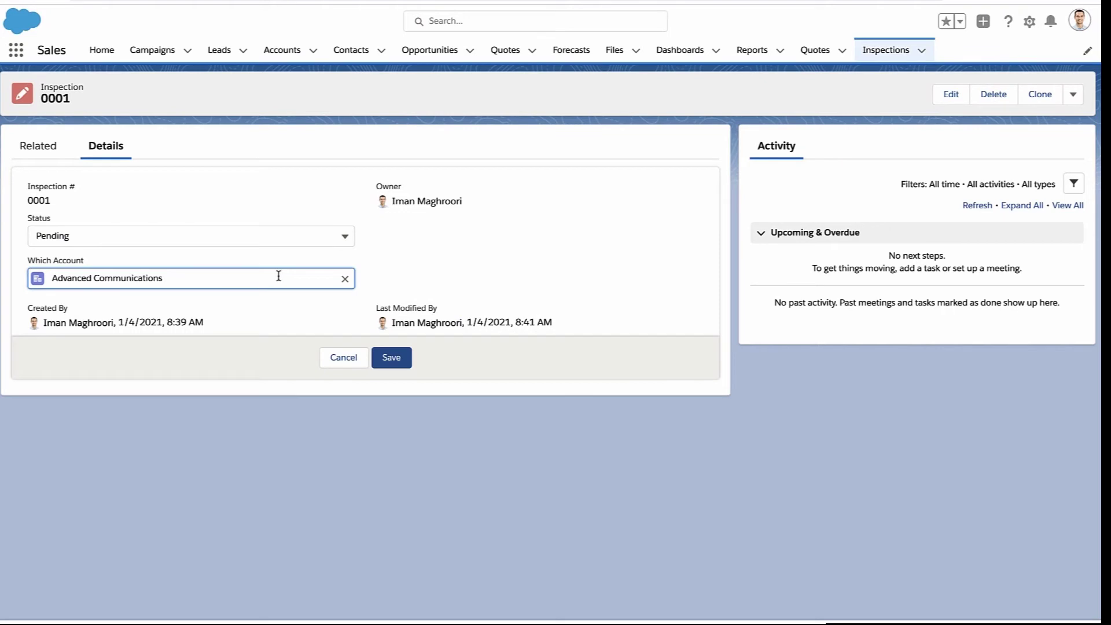
{"action": "left_click", "coordinate": [345, 279]}
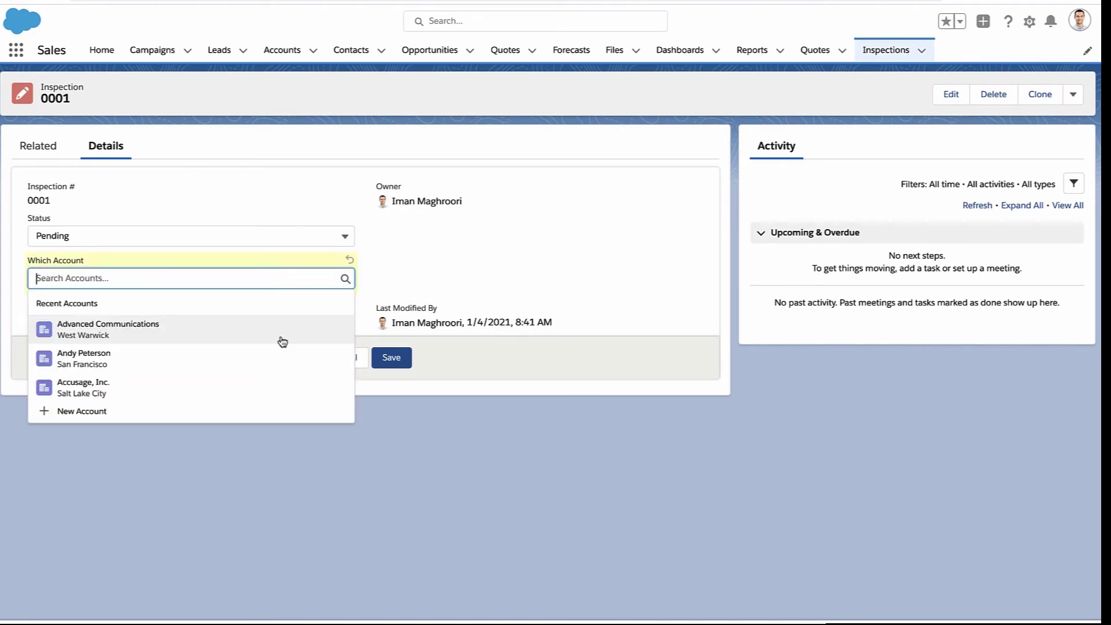
{"action": "key", "text": "Escape"}
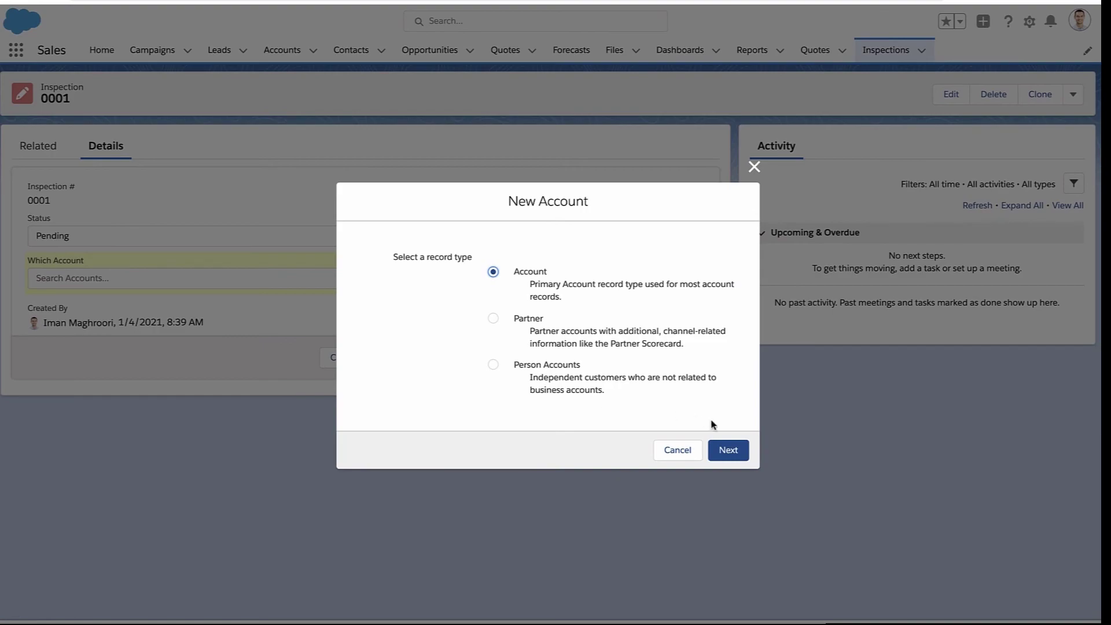
{"action": "left_click", "coordinate": [729, 451]}
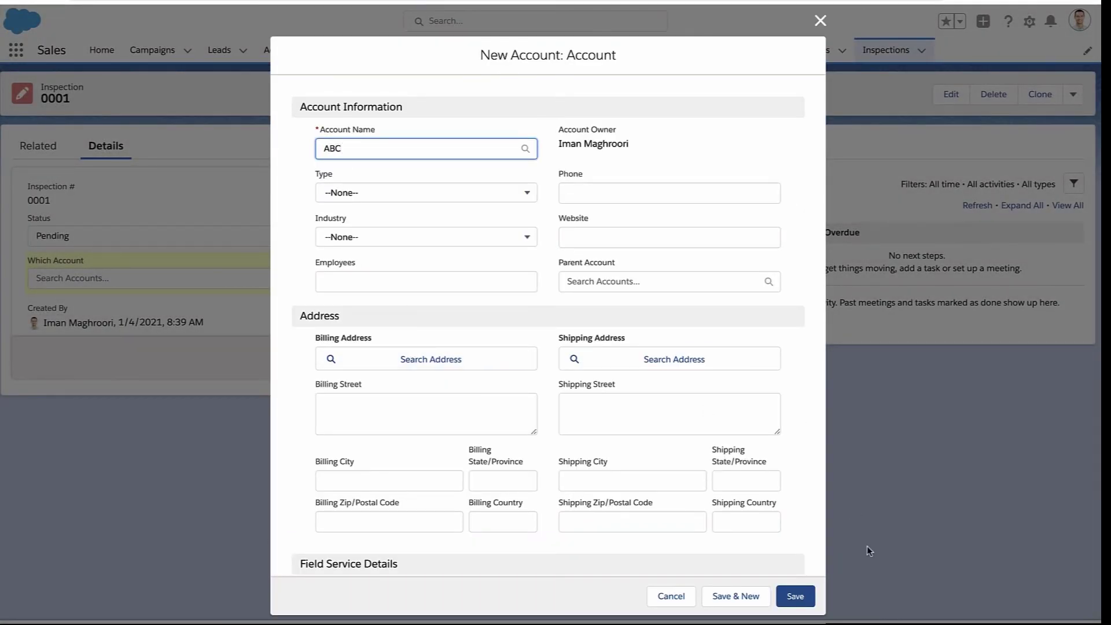
{"action": "left_click", "coordinate": [806, 579]}
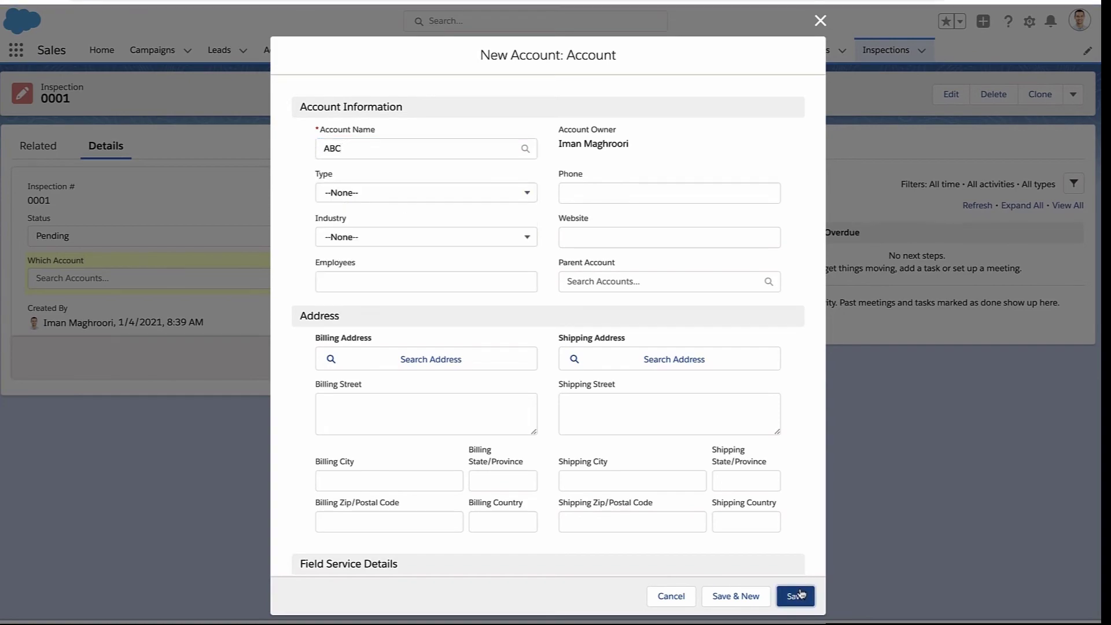
{"action": "left_click", "coordinate": [793, 595]}
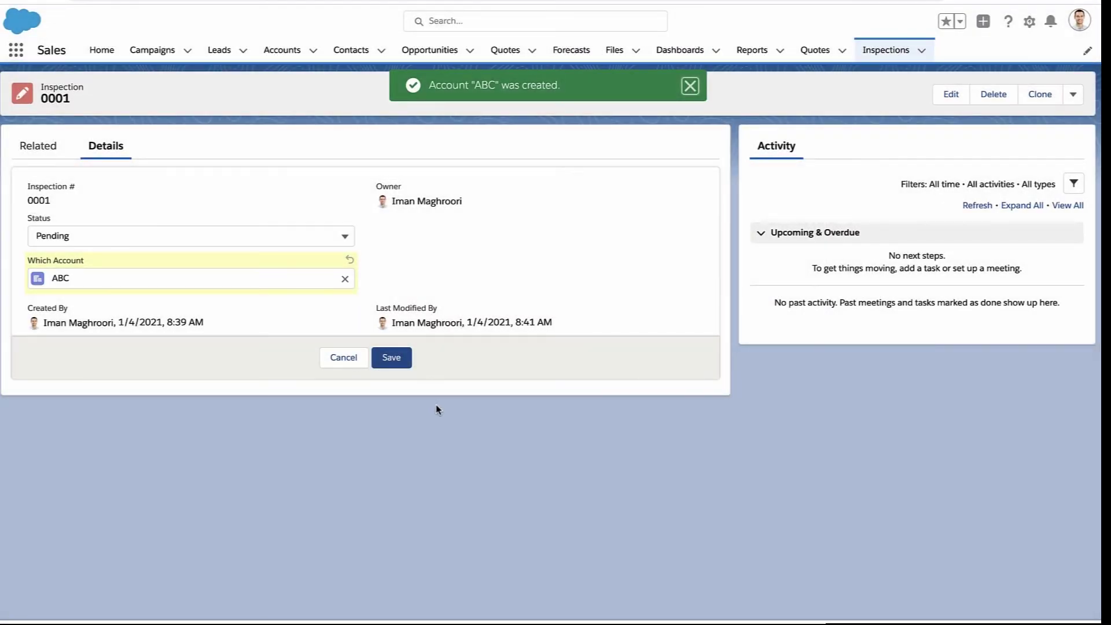
Step: Save inspection 0001 with ABC as its account and open that account's Service section
{"action": "left_click", "coordinate": [404, 356]}
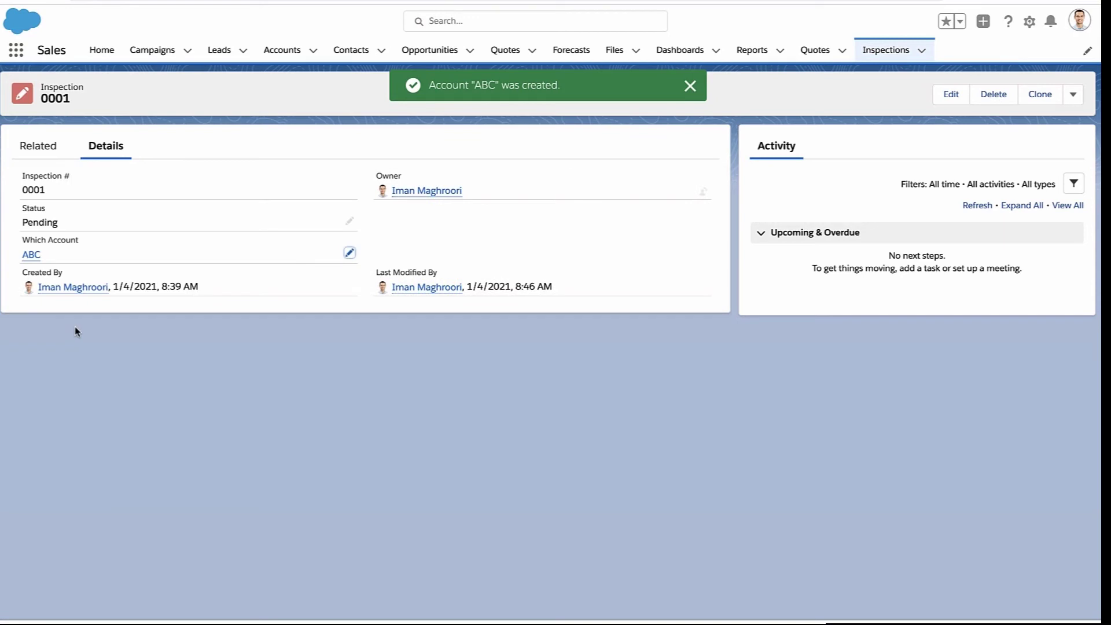
{"action": "left_click", "coordinate": [32, 257]}
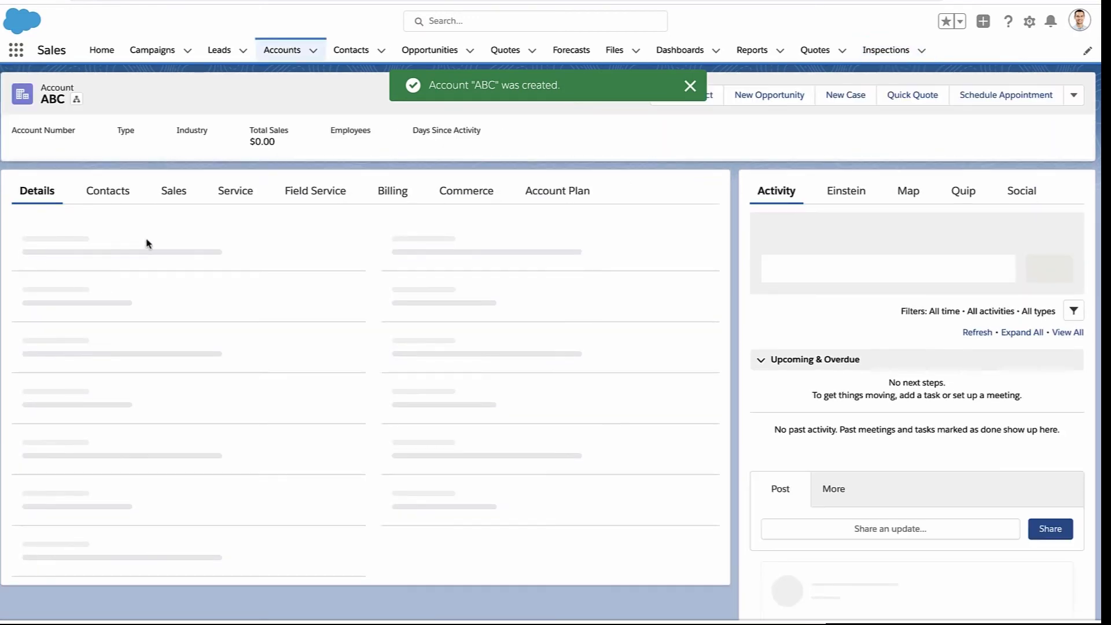
{"action": "left_click", "coordinate": [225, 197]}
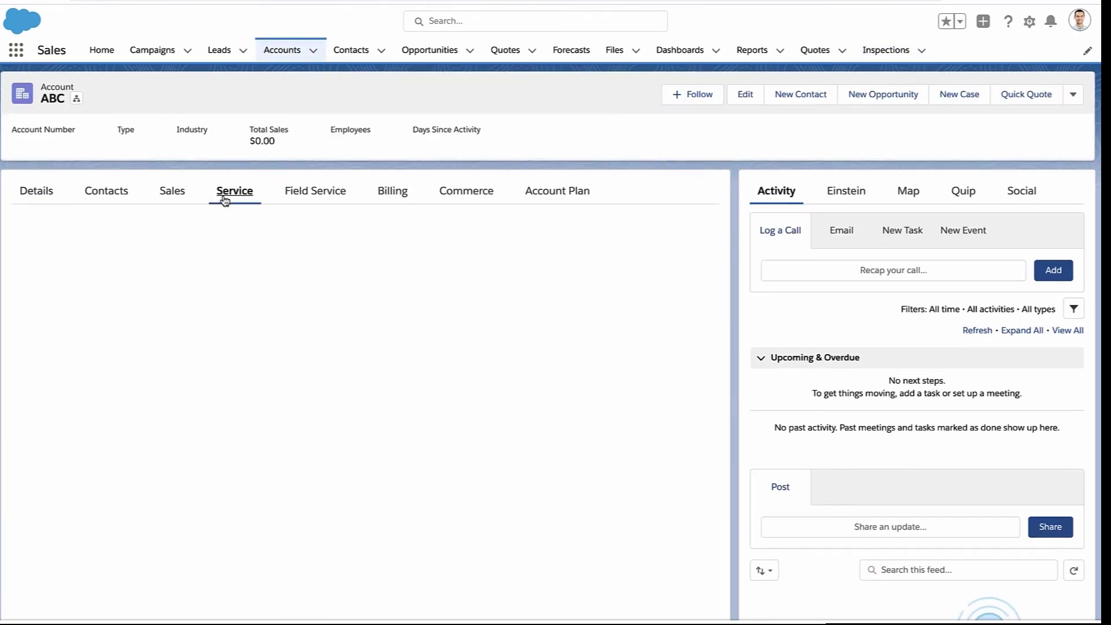
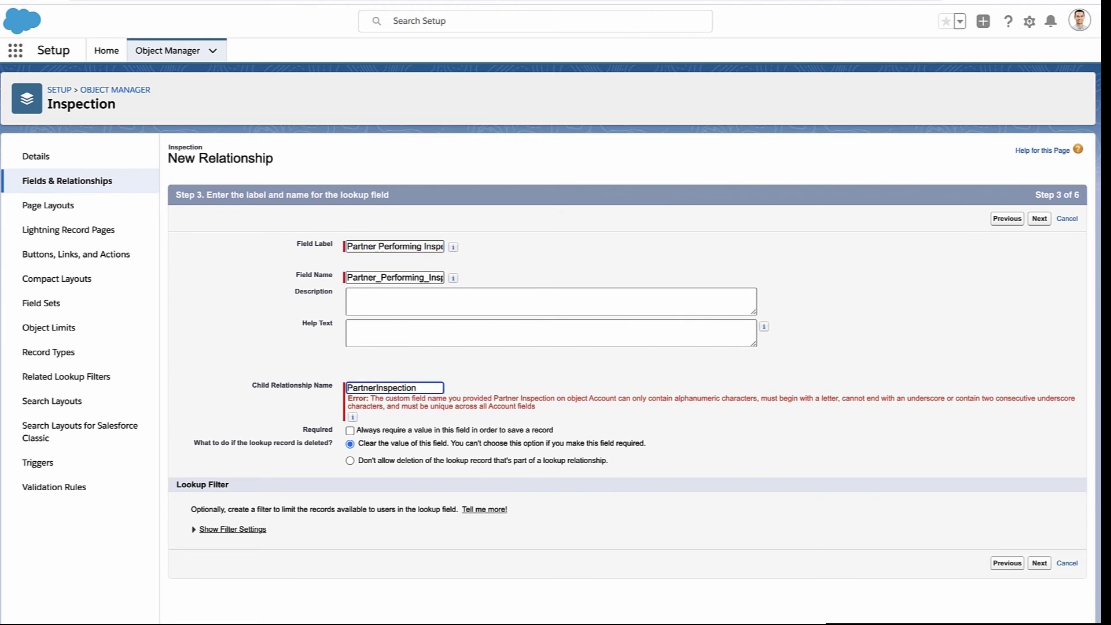
Step: Finish and save the Partner Performing Inspection lookup, labelling its related list Partner Performed Inspections and keeping it on all account layouts
{"action": "left_click", "coordinate": [1034, 218]}
{"action": "left_click", "coordinate": [1040, 219]}
{"action": "left_click", "coordinate": [1039, 219]}
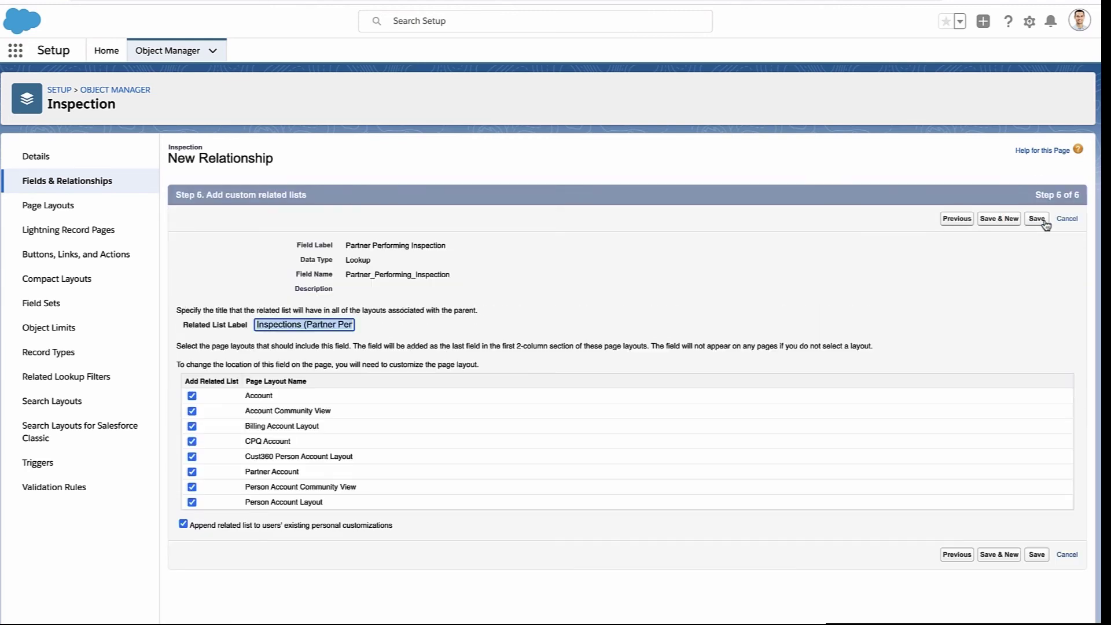
{"action": "type", "text": "Performed Inspections"}
{"action": "left_click", "coordinate": [256, 325]}
{"action": "type", "text": "Partner Performed Inspe"}
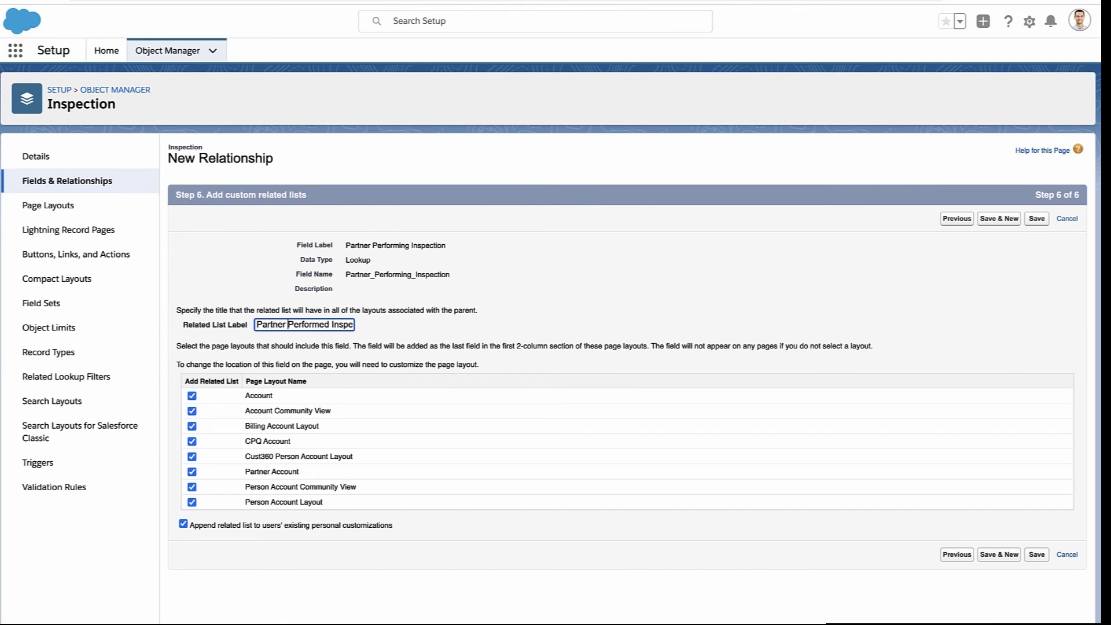
{"action": "left_click", "coordinate": [1033, 219]}
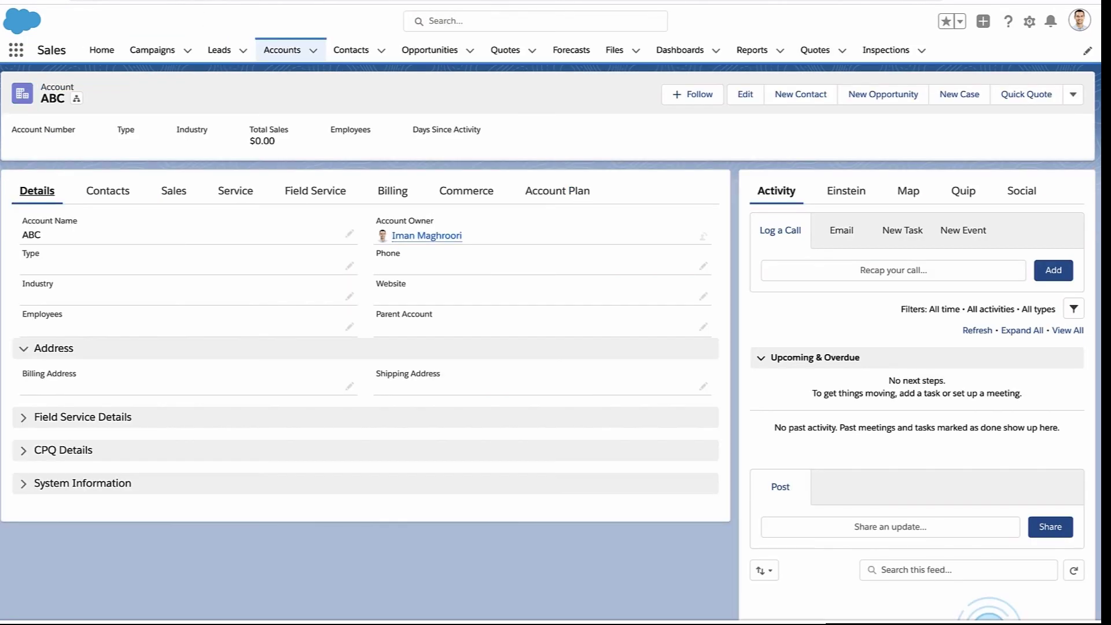
Step: Add a single related list showing Partner Performed Inspections above Inspections in the account page's Service section, and save the page
{"action": "left_click", "coordinate": [239, 195]}
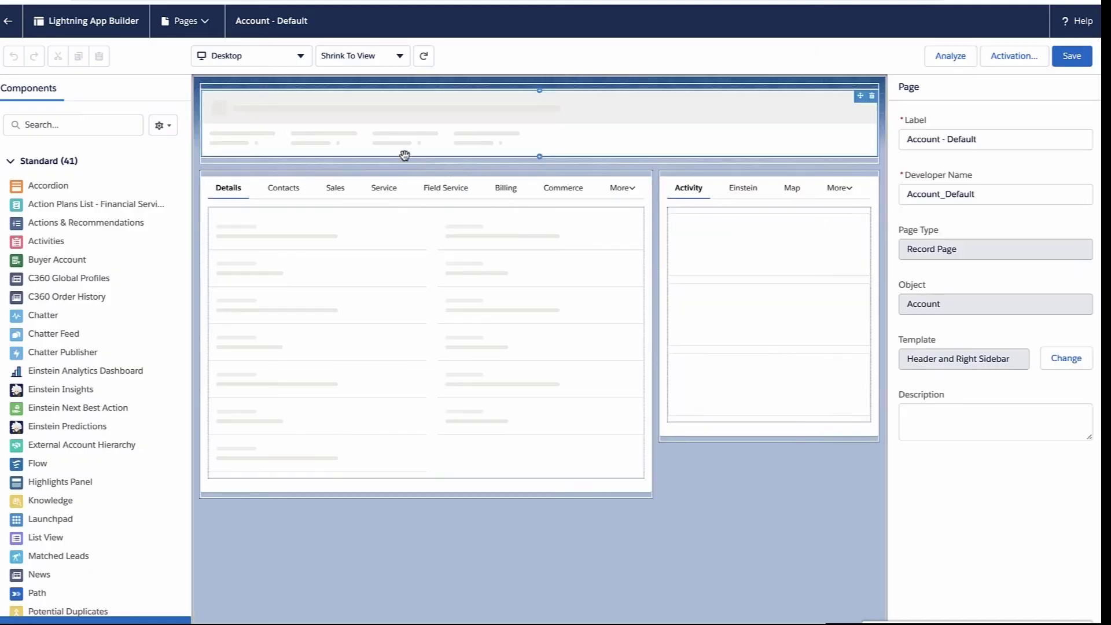
{"action": "left_click", "coordinate": [383, 187]}
{"action": "scroll", "coordinate": [93, 376], "scroll_direction": "down", "scroll_amount": 5}
{"action": "left_click_drag", "start_coordinate": [67, 547], "coordinate": [426, 232]}
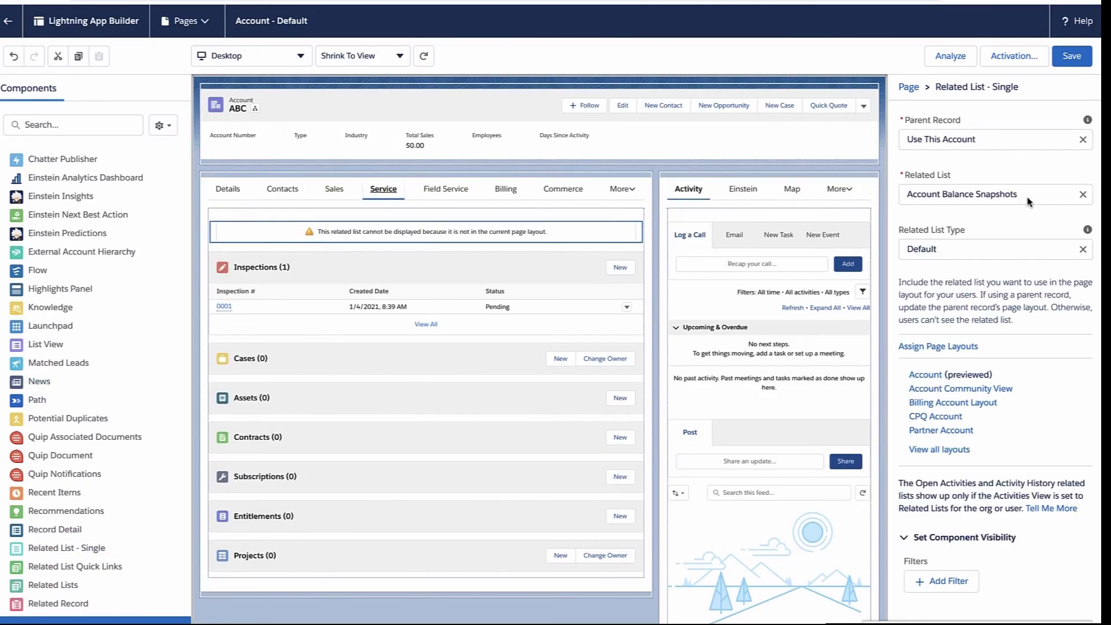
{"action": "left_click", "coordinate": [1082, 193]}
{"action": "type", "text": "partner"}
{"action": "left_click", "coordinate": [982, 335]}
{"action": "left_click", "coordinate": [1071, 56]}
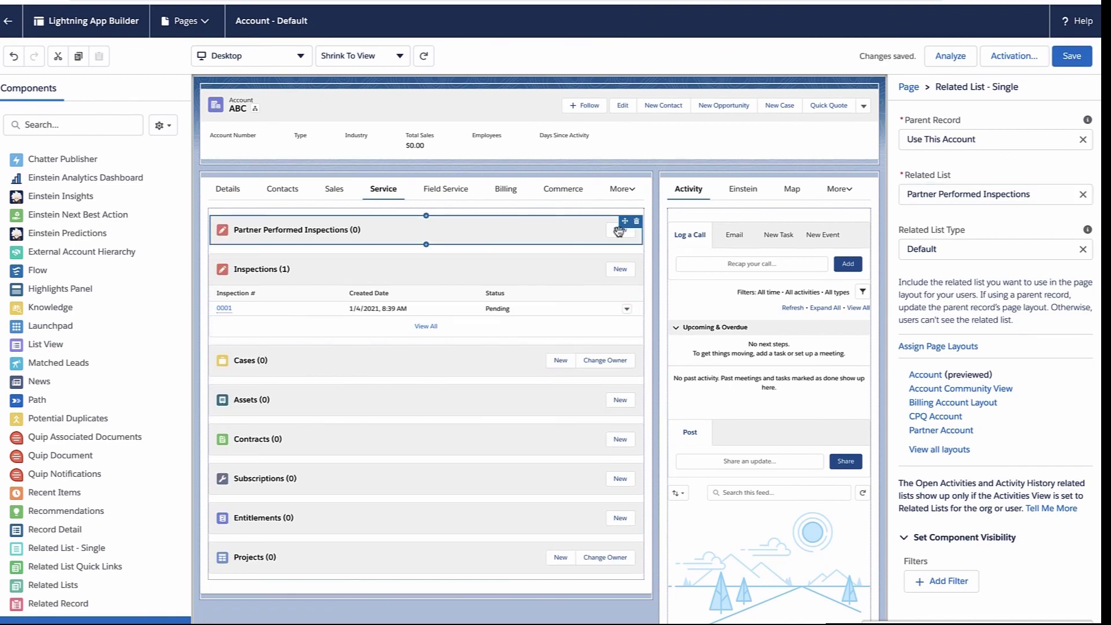
Step: From account ABC's Partner Performed Inspections list, create an inspection with Which Account set to ABC and status Pending
{"action": "left_click", "coordinate": [8, 21]}
{"action": "left_click", "coordinate": [234, 192]}
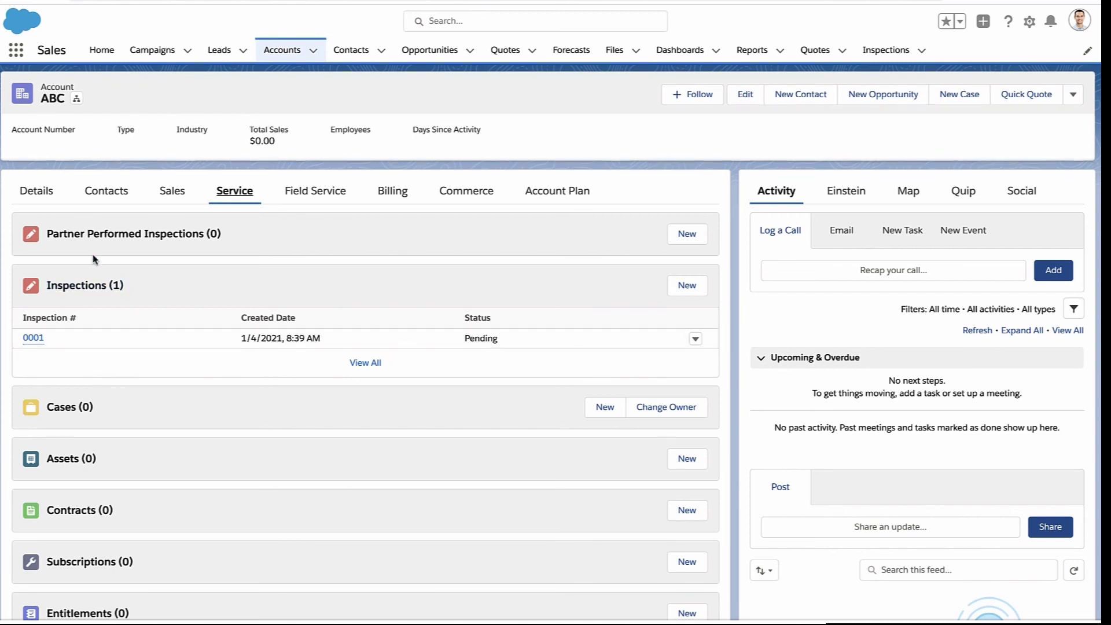
{"action": "left_click", "coordinate": [687, 234]}
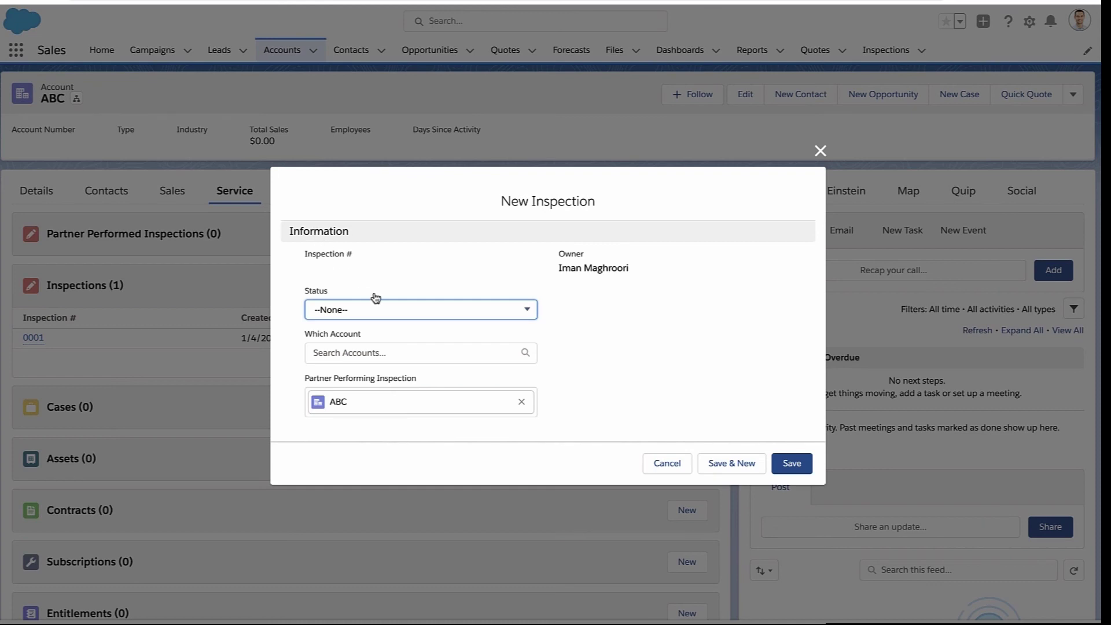
{"action": "left_click", "coordinate": [335, 355]}
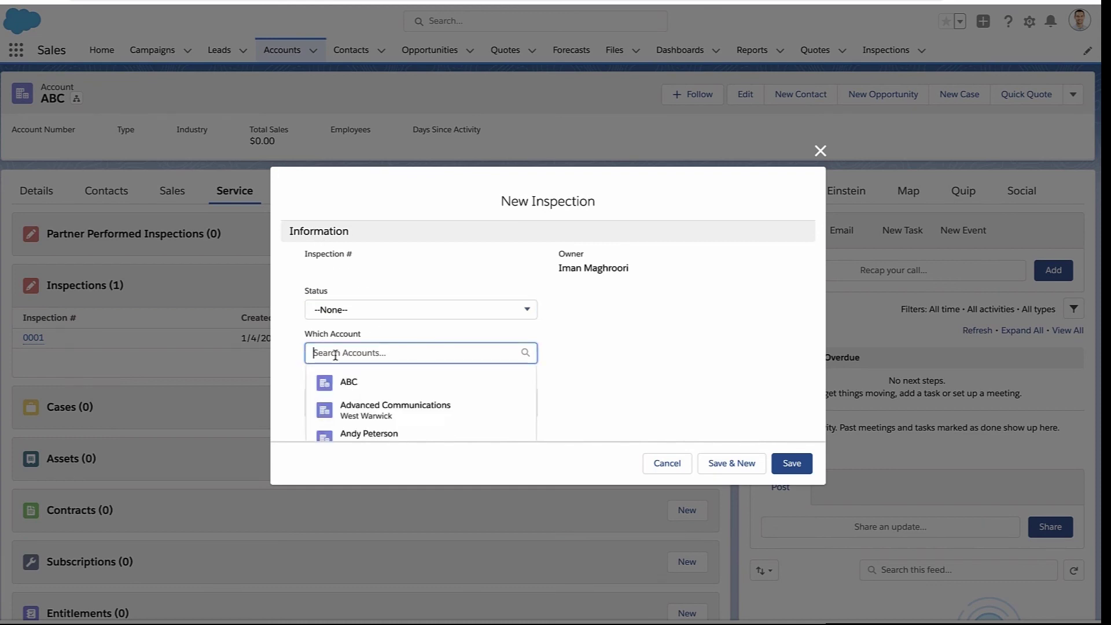
{"action": "type", "text": "ABC"}
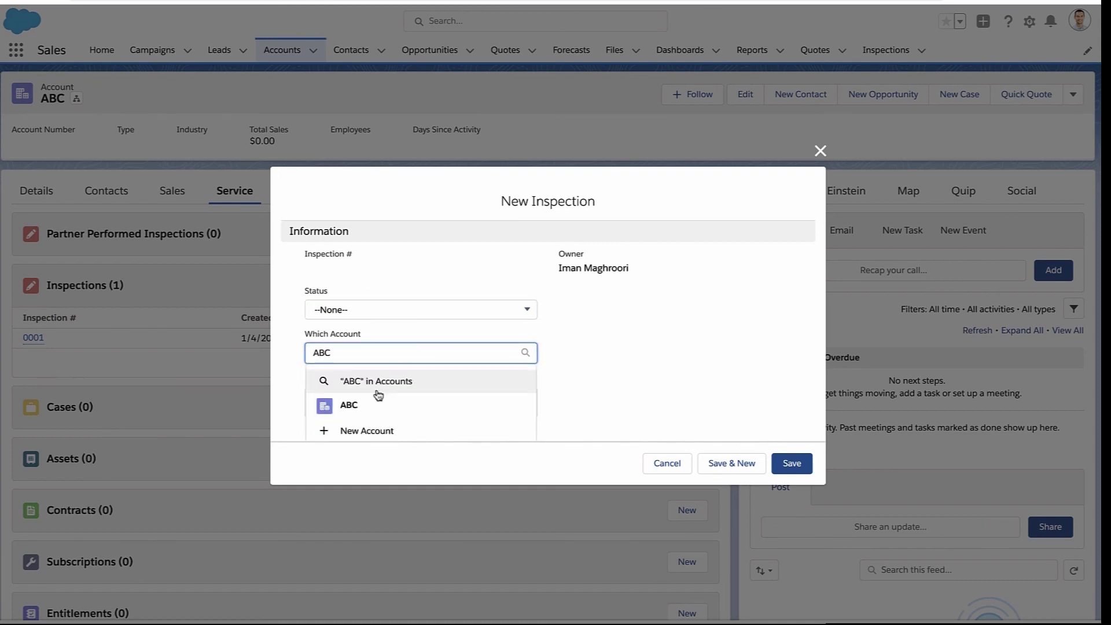
{"action": "left_click", "coordinate": [372, 407]}
{"action": "left_click", "coordinate": [462, 310]}
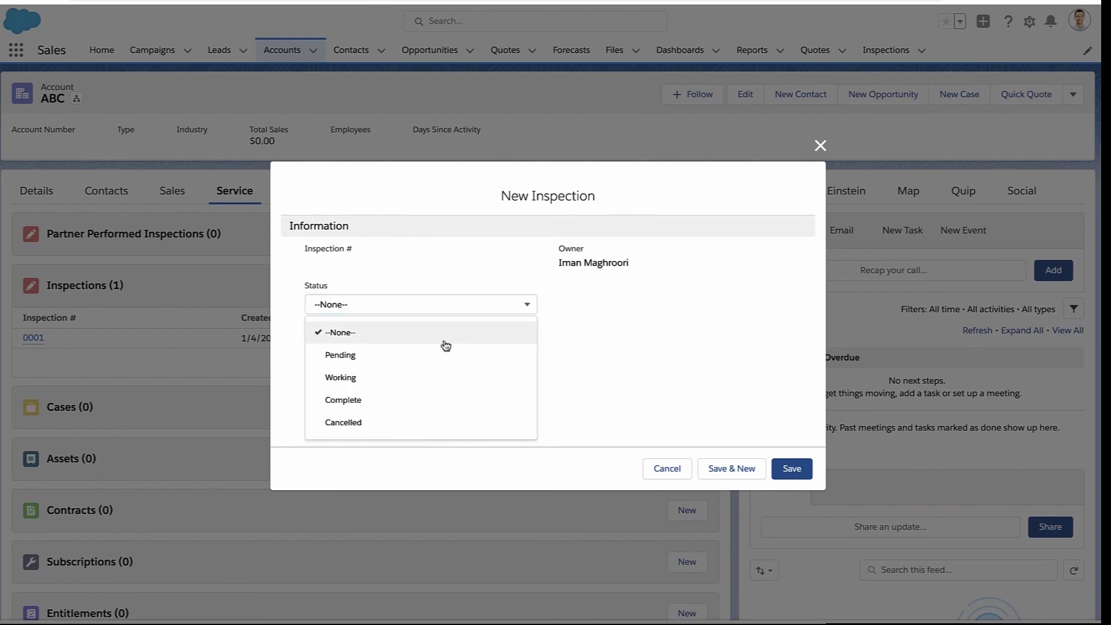
{"action": "left_click", "coordinate": [444, 355]}
{"action": "left_click", "coordinate": [799, 480]}
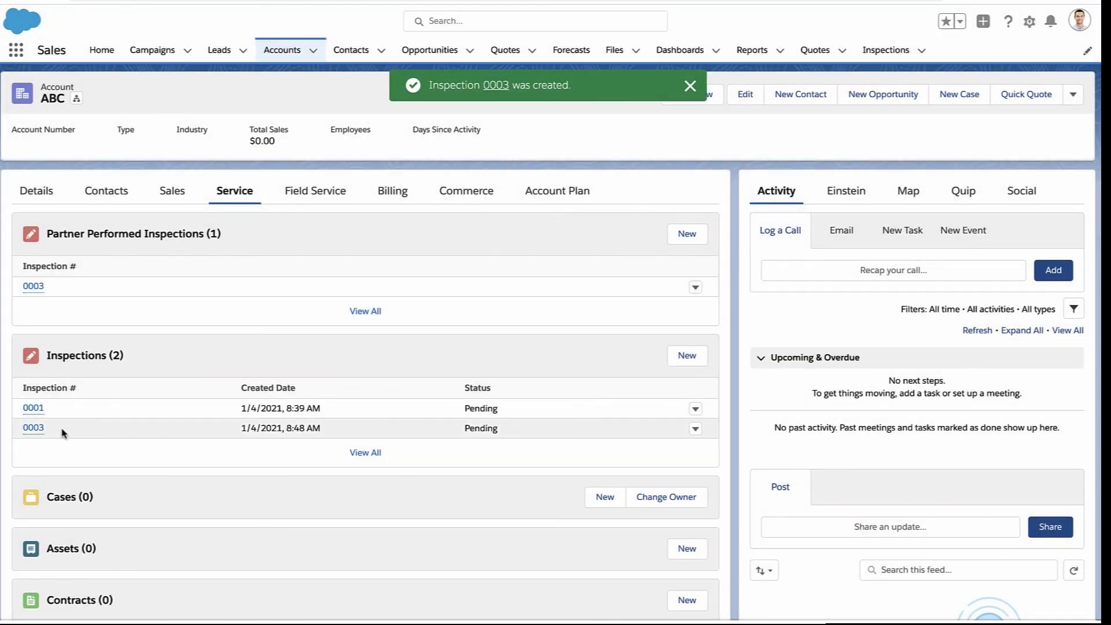
Step: Open inspection 0003, change its Which Account to Advanced Communications, and save the record
{"action": "left_click", "coordinate": [33, 429]}
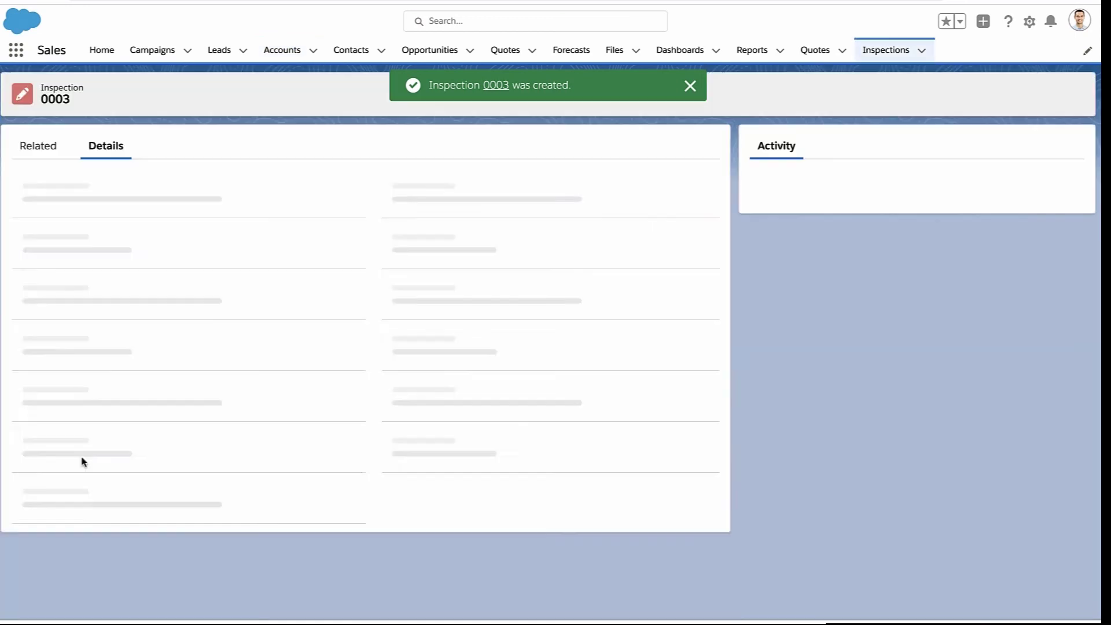
{"action": "double_click", "coordinate": [152, 260]}
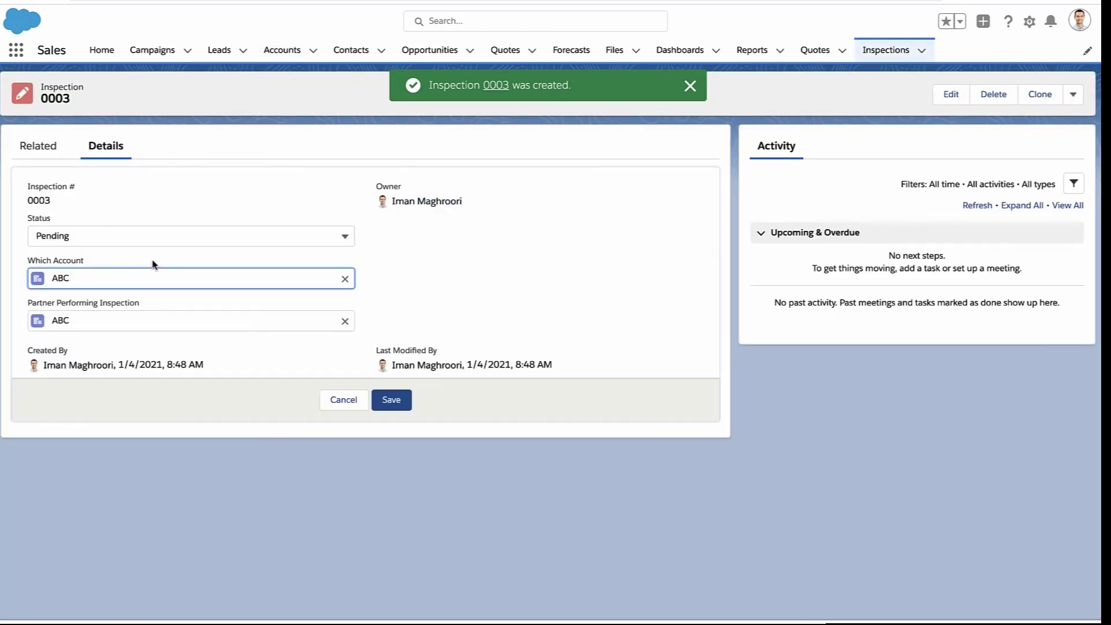
{"action": "key", "text": "BackSpace"}
{"action": "left_click", "coordinate": [143, 342]}
{"action": "left_click", "coordinate": [391, 400]}
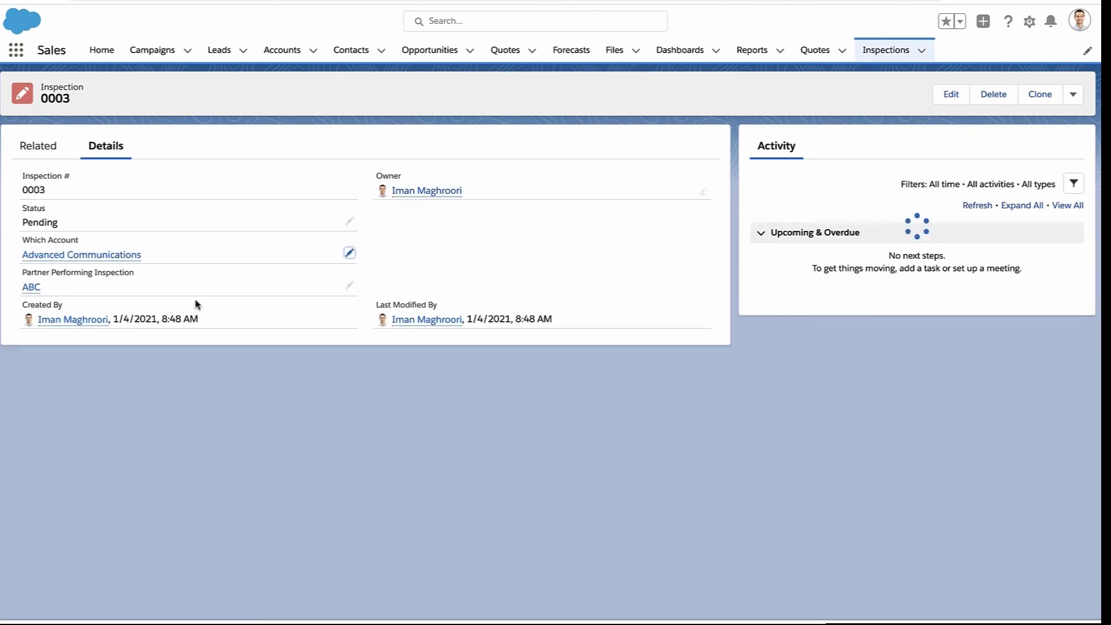
Step: Open the partner account ABC from the inspection and view both inspection lists in its Service section
{"action": "left_click", "coordinate": [32, 287]}
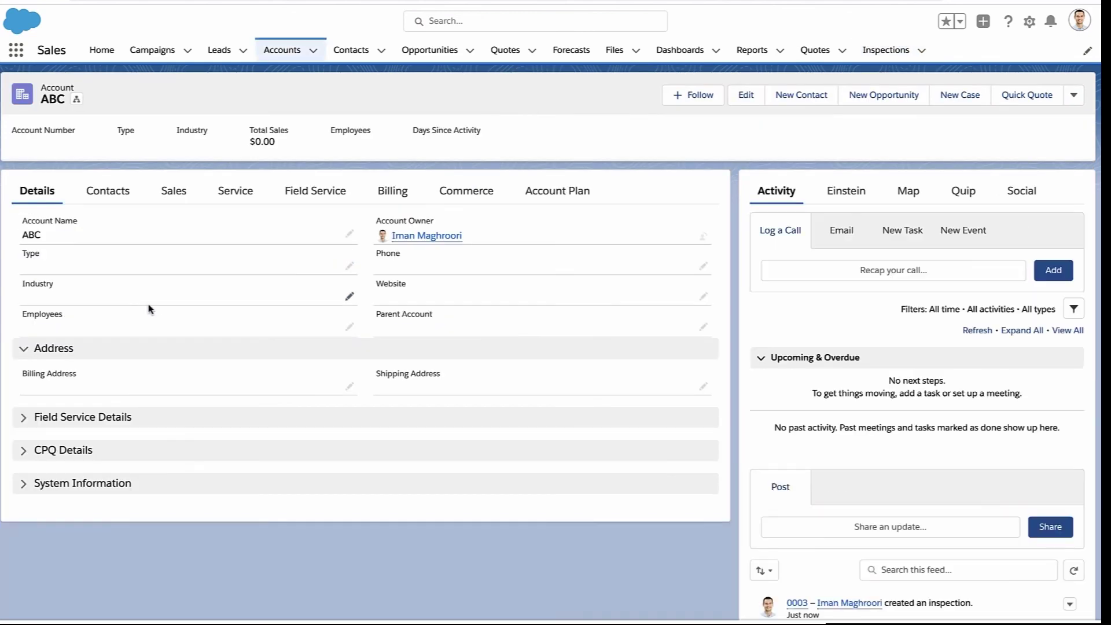
{"action": "left_click", "coordinate": [233, 192]}
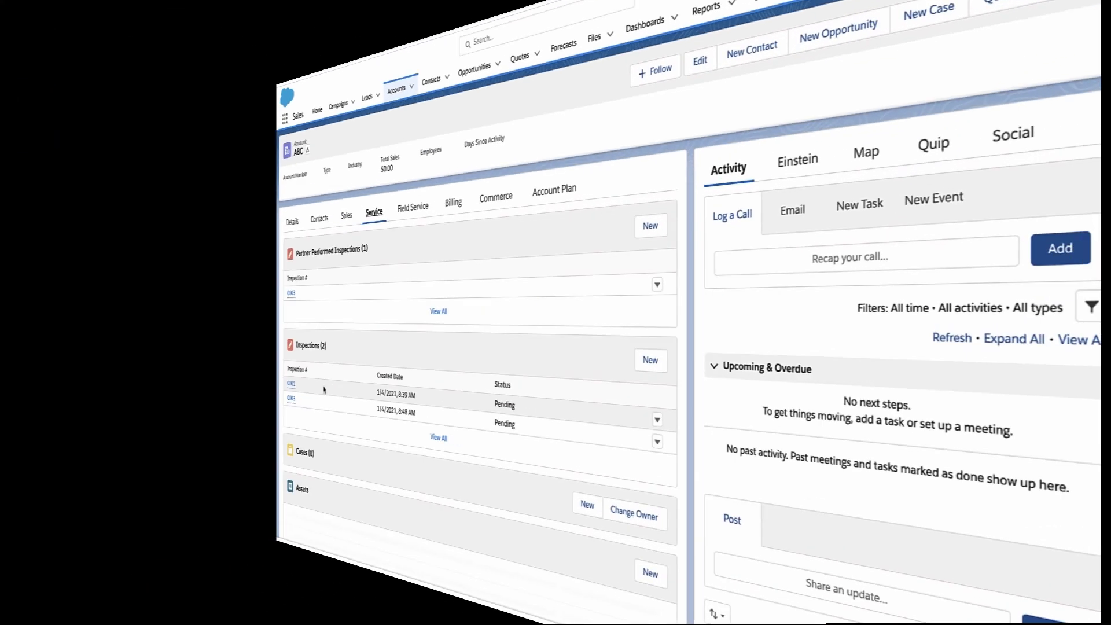